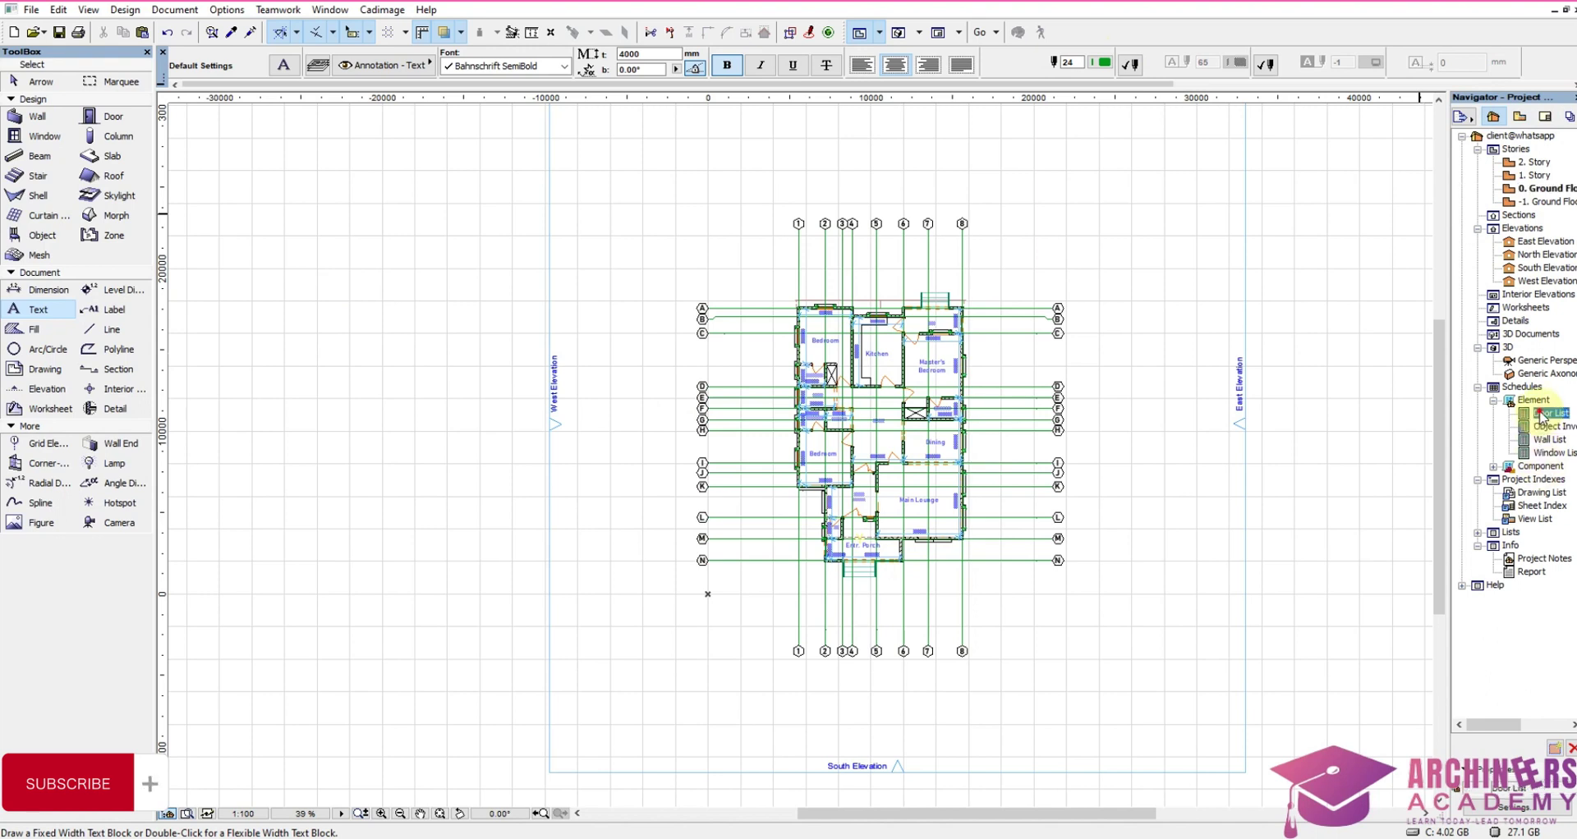
# Step: Open the Door List schedule and copy the whole table
pyautogui.doubleClick(1540, 415)
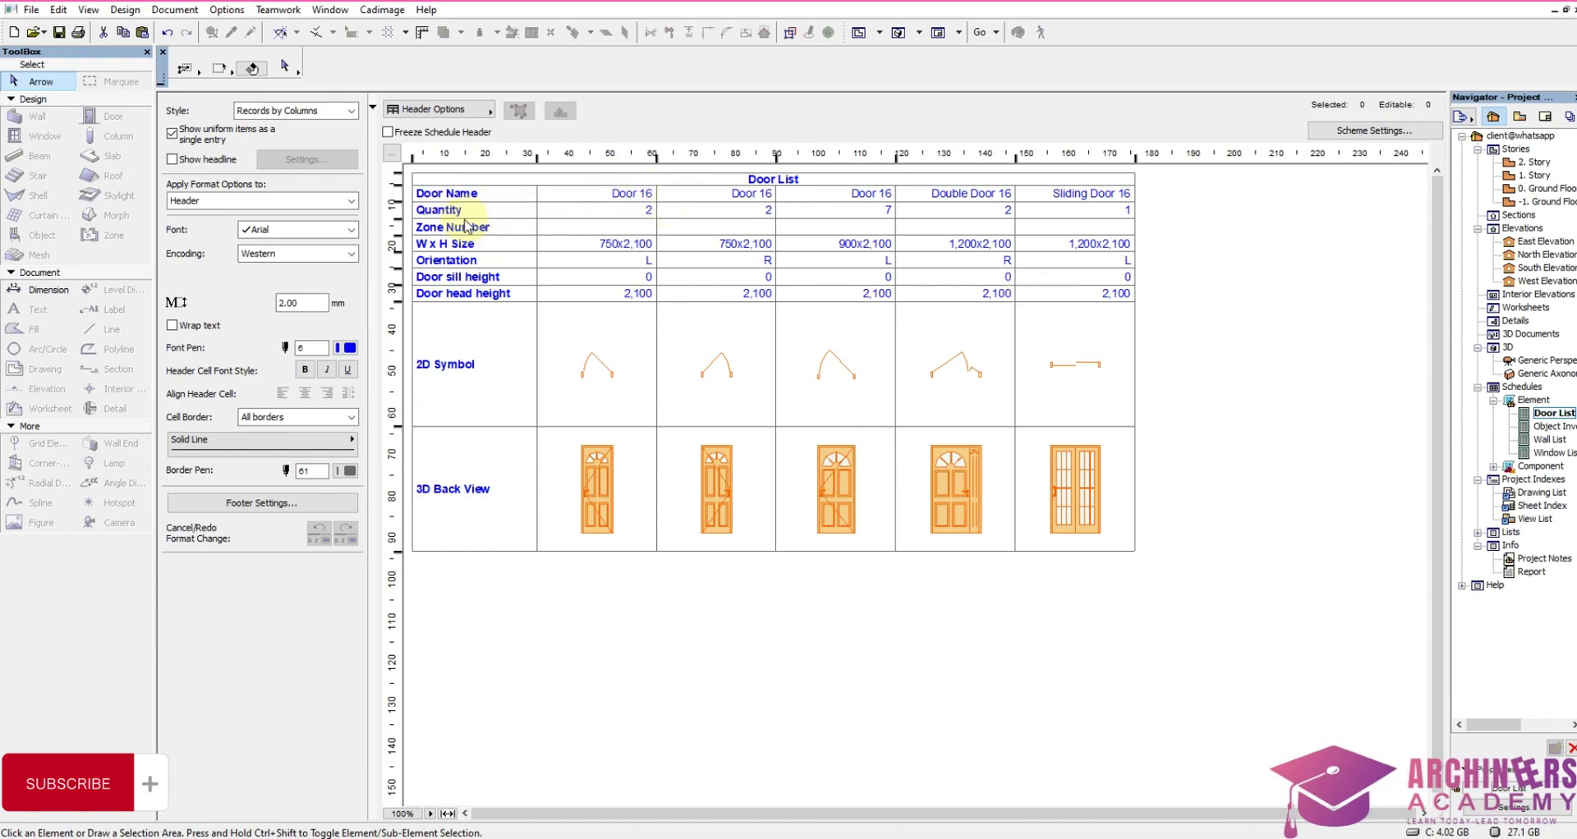
pyautogui.click(565, 234)
pyautogui.click(693, 245)
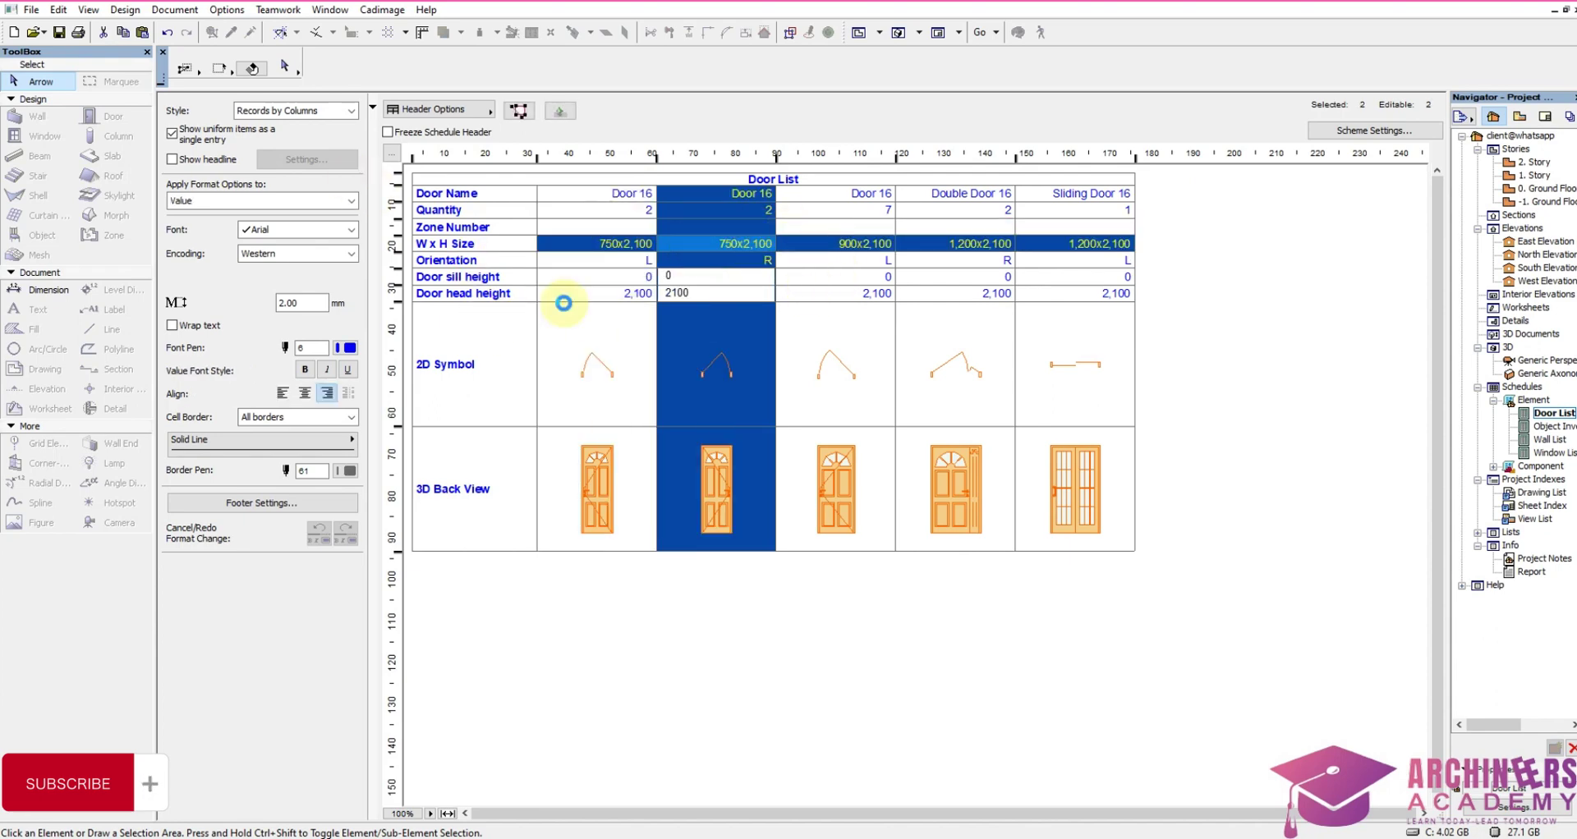
pyautogui.click(1236, 419)
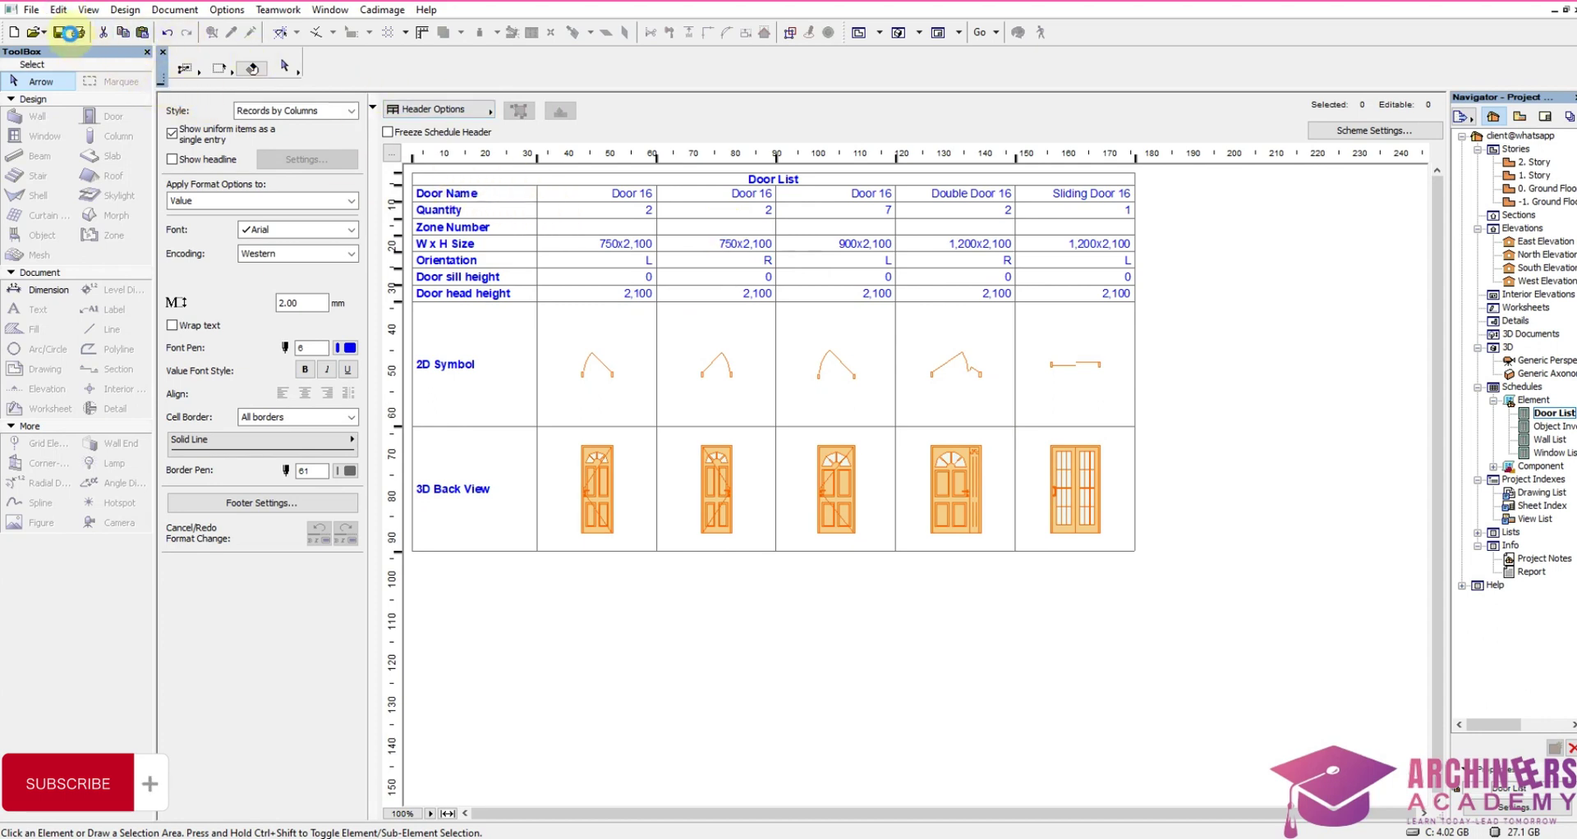
pyautogui.click(62, 10)
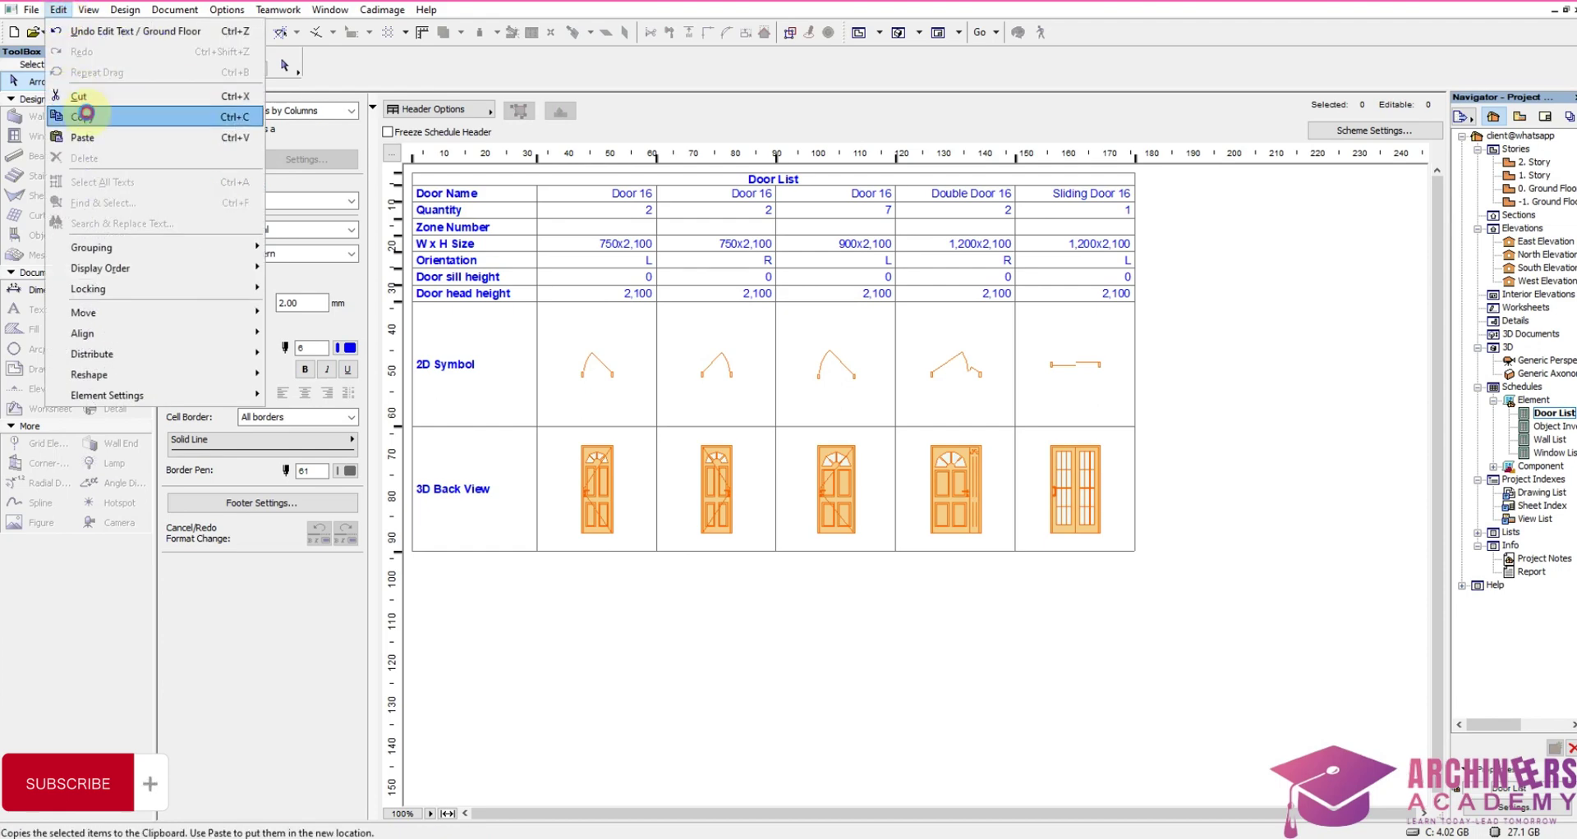
pyautogui.click(86, 113)
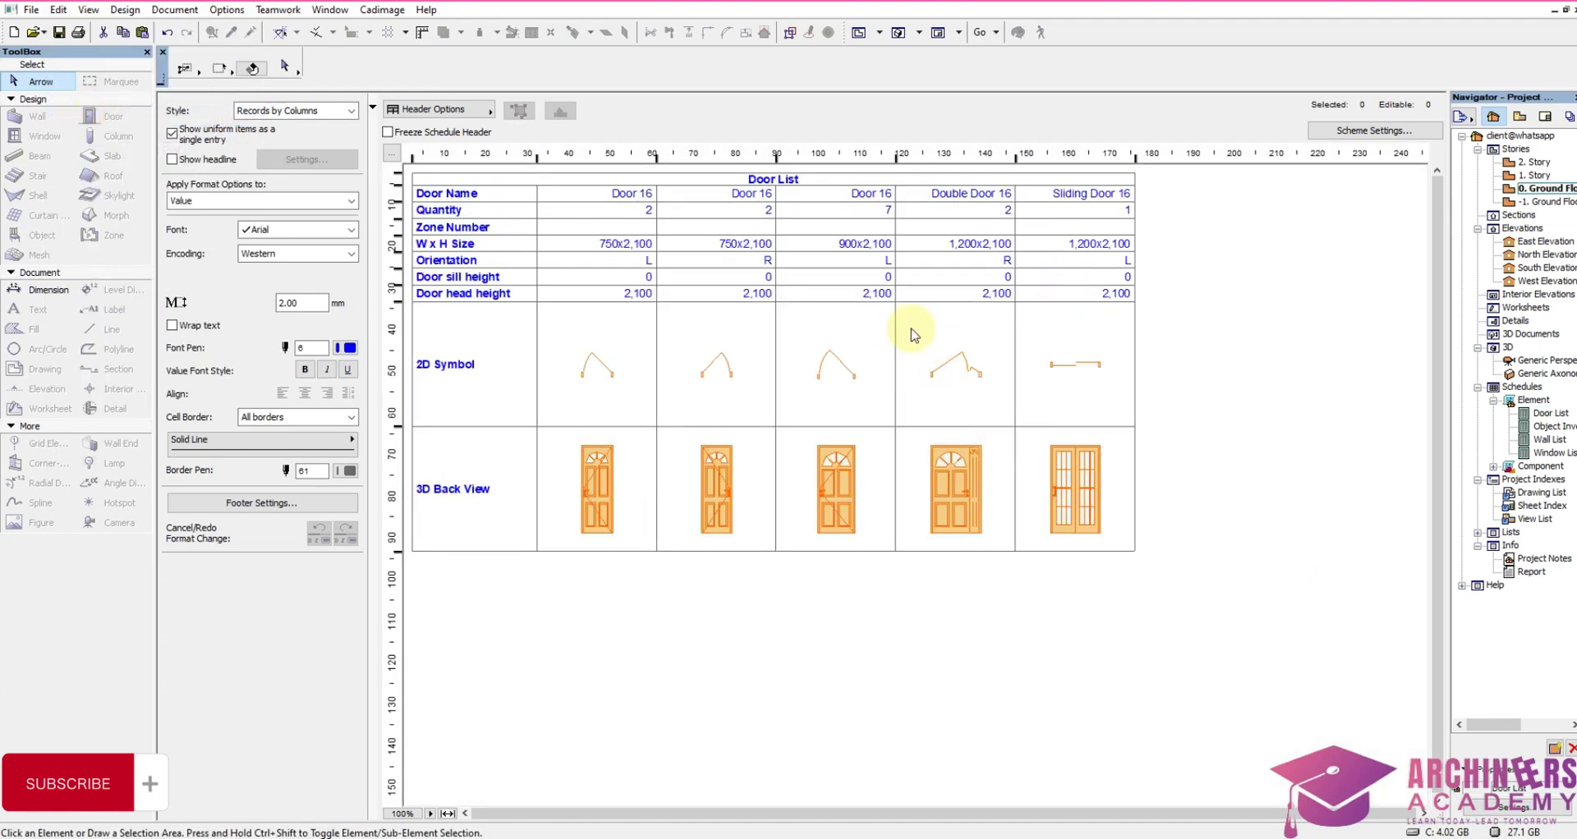
# Step: Paste the Door List onto the ground floor plan and move it about 265,000 mm away, left of the elevation drawings
pyautogui.doubleClick(1552, 191)
pyautogui.click(489, 401)
pyautogui.scroll(-3, 586, 412)
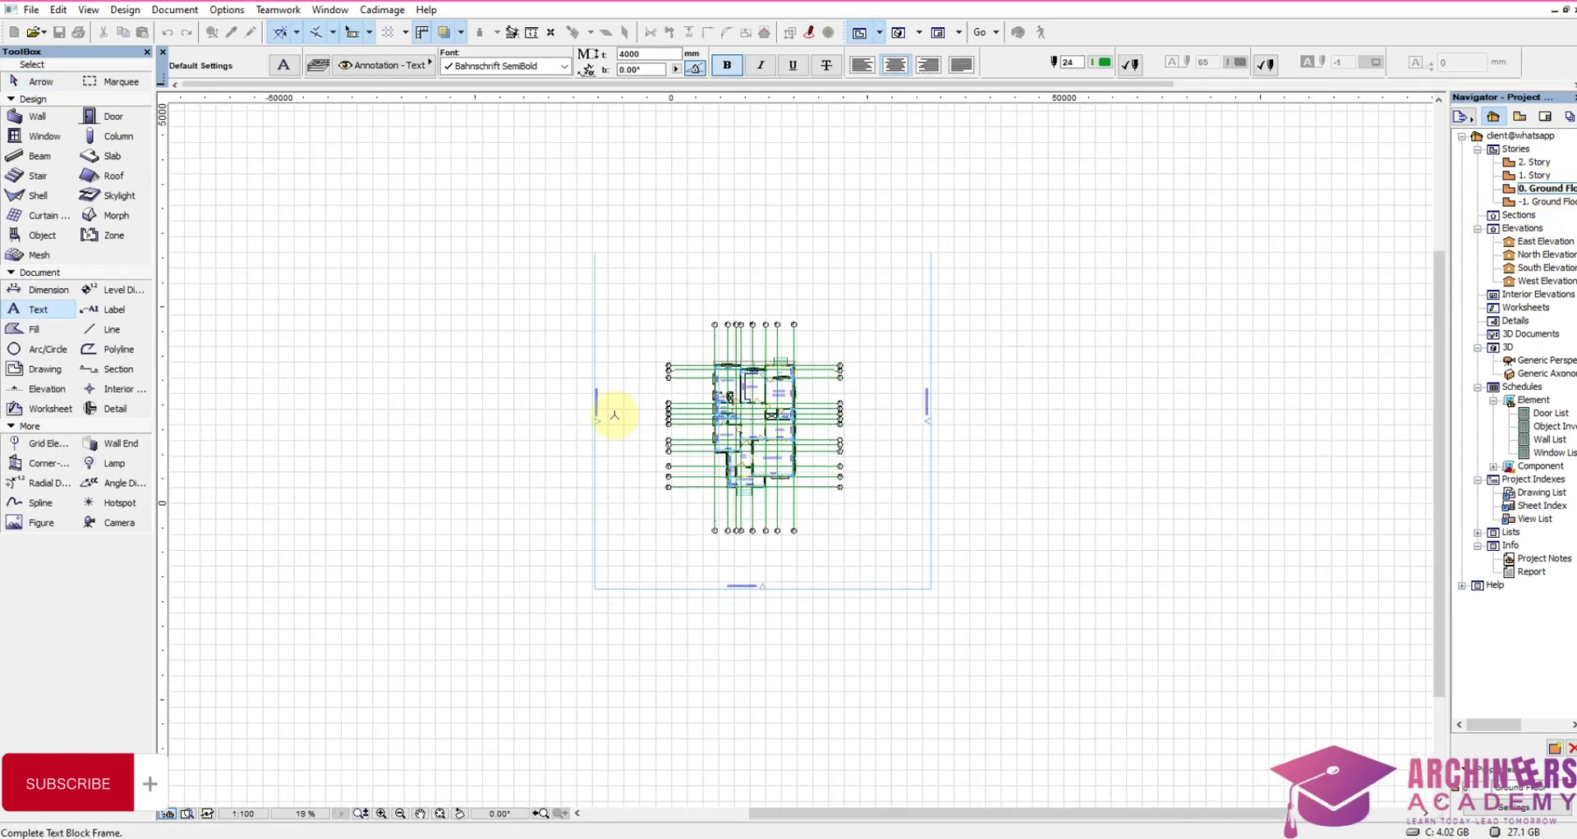
pyautogui.press('Escape')
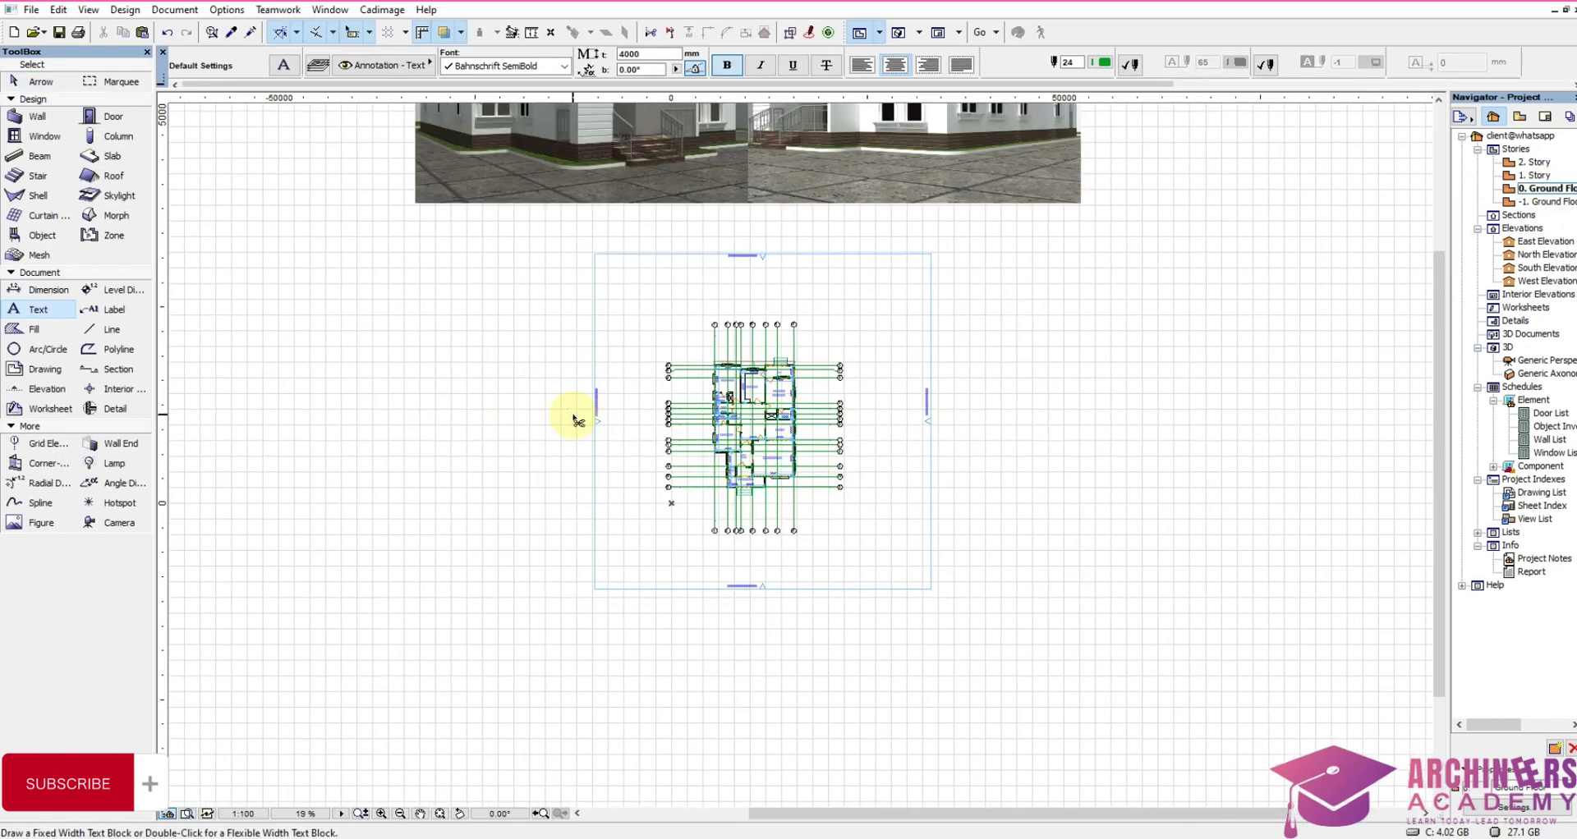
pyautogui.hotkey('ctrl', 'v')
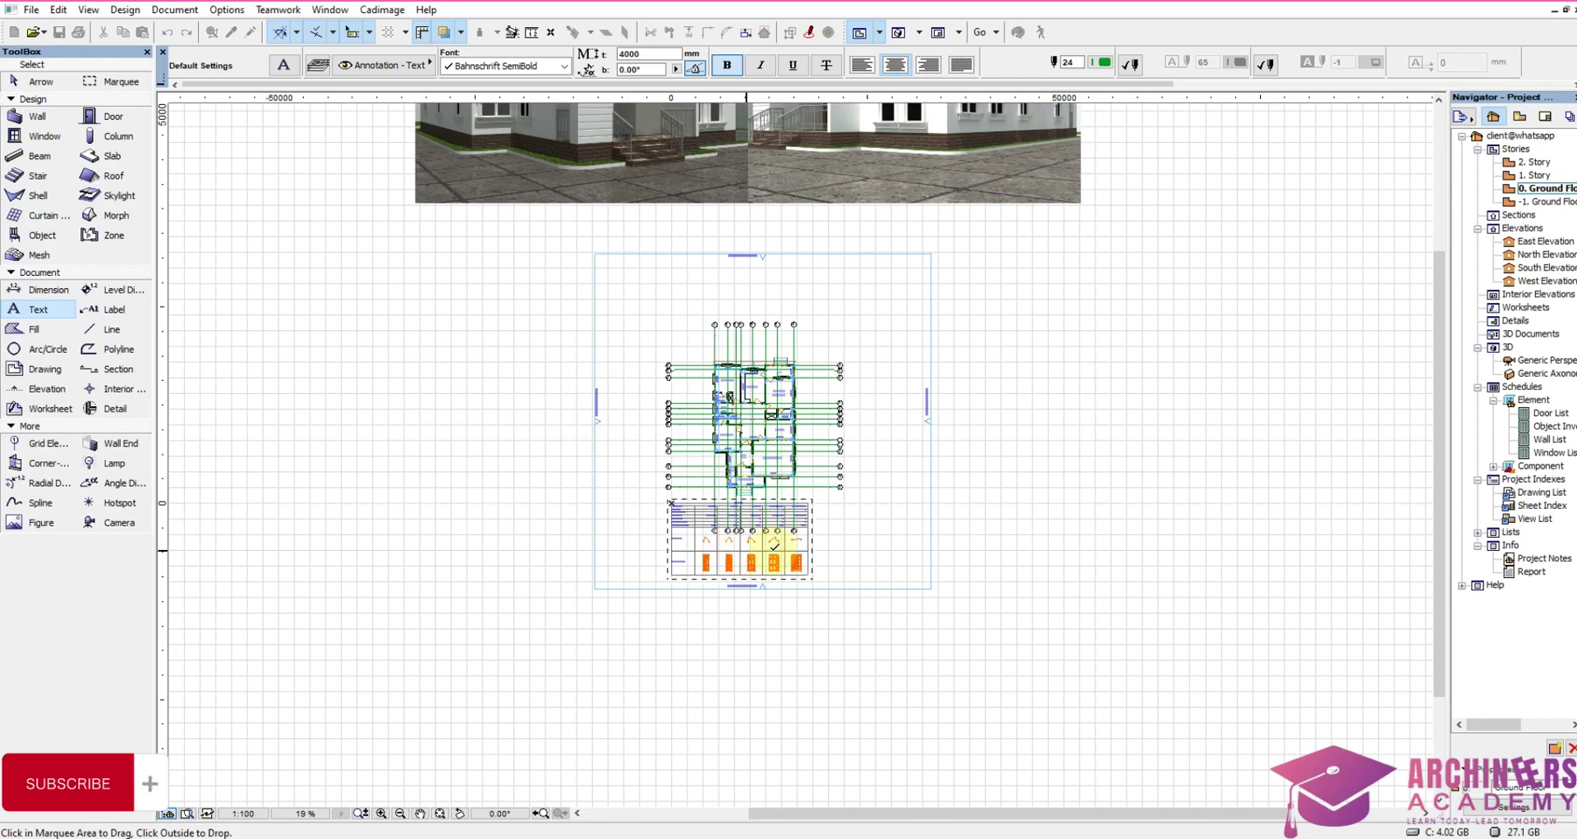
pyautogui.scroll(-3, 969, 546)
pyautogui.click(974, 567)
pyautogui.scroll(-2, 1045, 507)
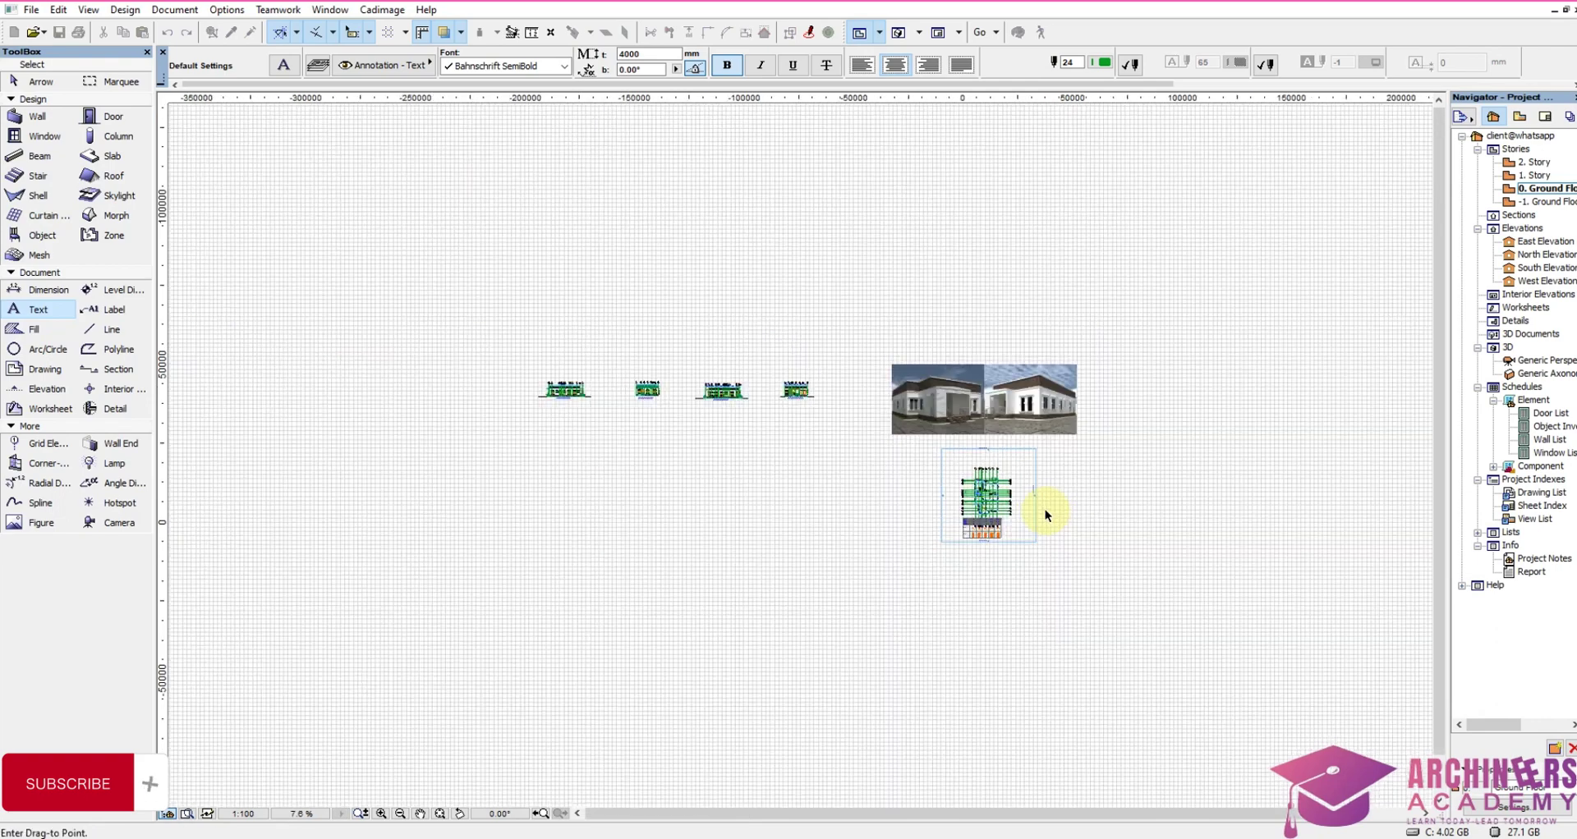
pyautogui.click(424, 387)
pyautogui.click(513, 454)
pyautogui.scroll(2, 1144, 565)
# Step: Open the Window List schedule and copy the whole table
pyautogui.doubleClick(1549, 452)
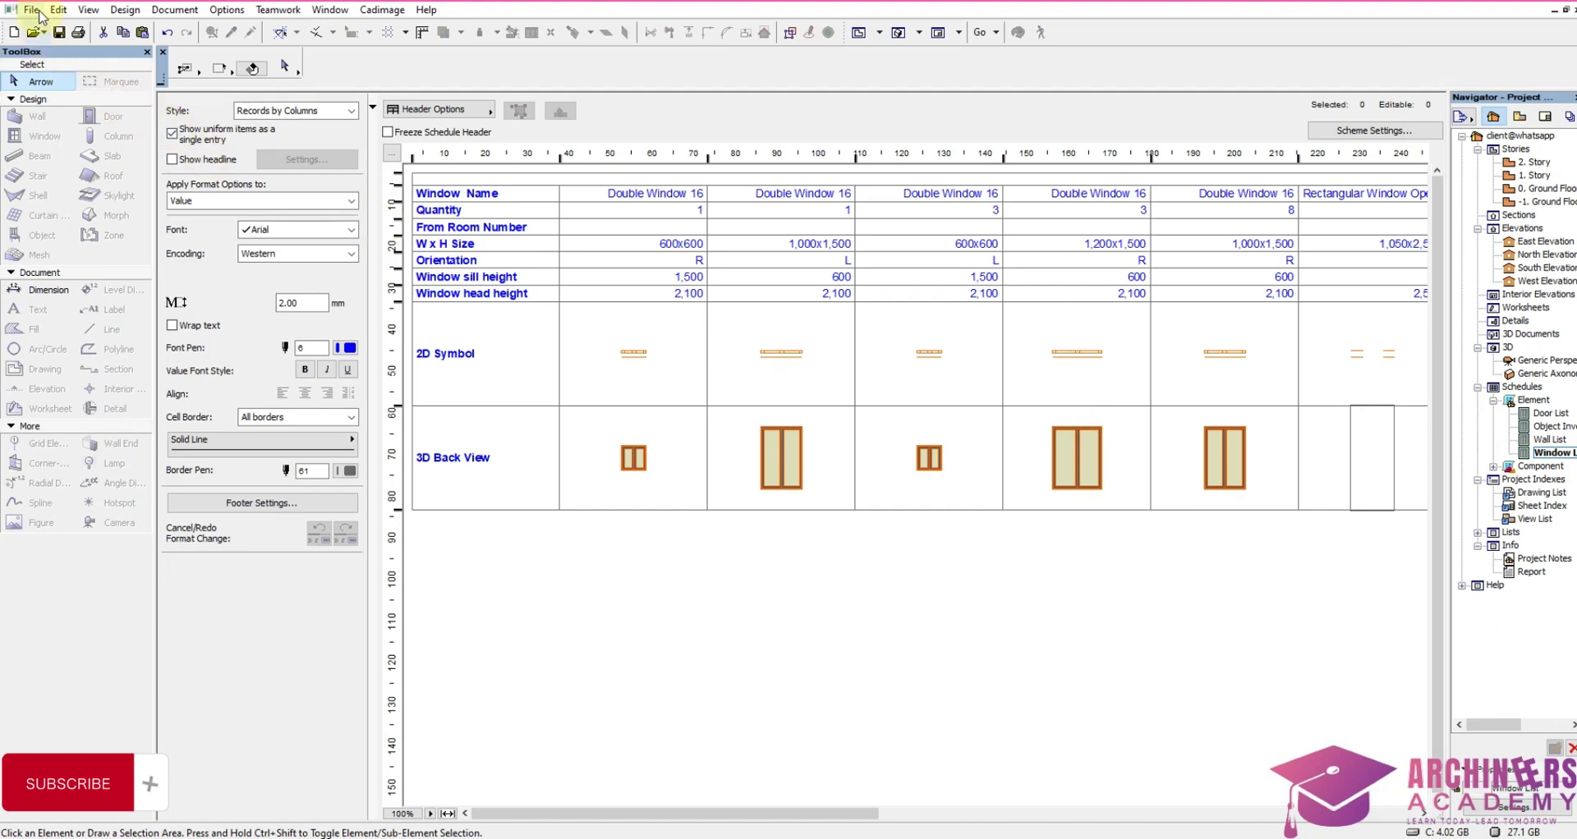
pyautogui.click(32, 10)
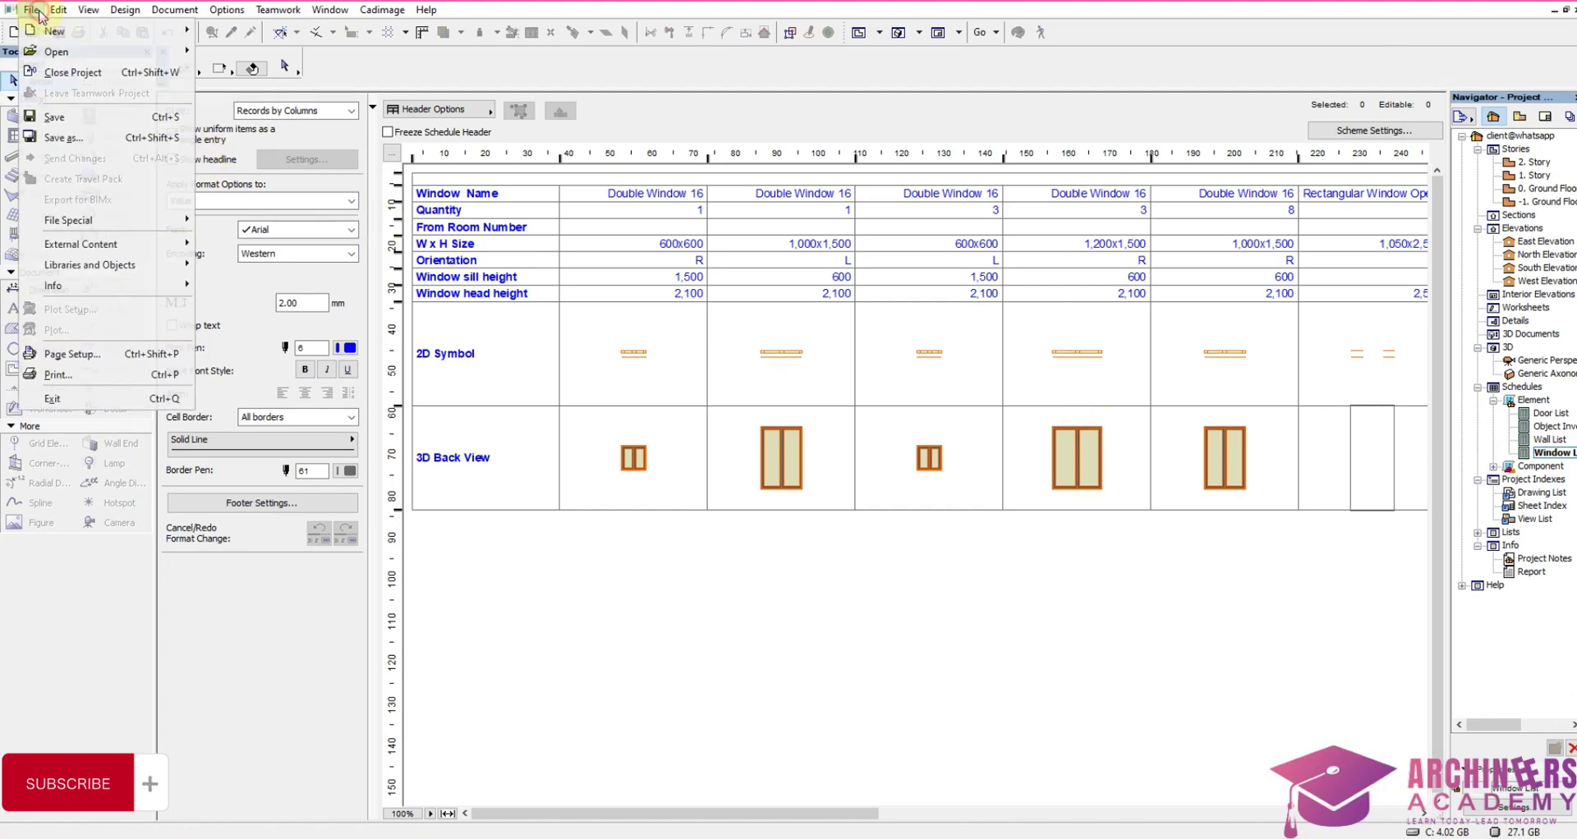
pyautogui.click(59, 10)
pyautogui.click(58, 10)
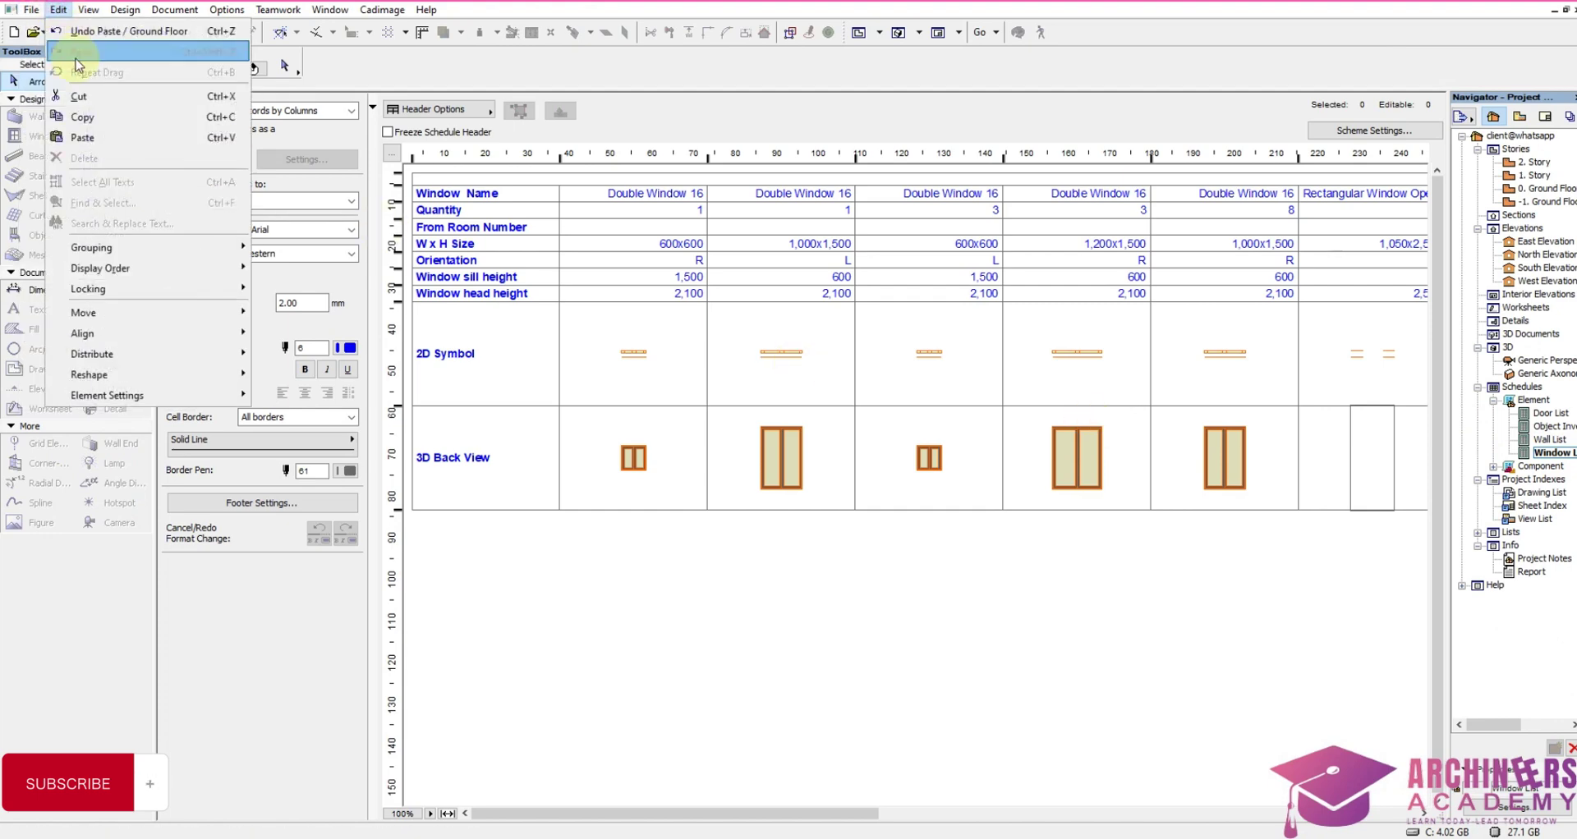
pyautogui.click(82, 114)
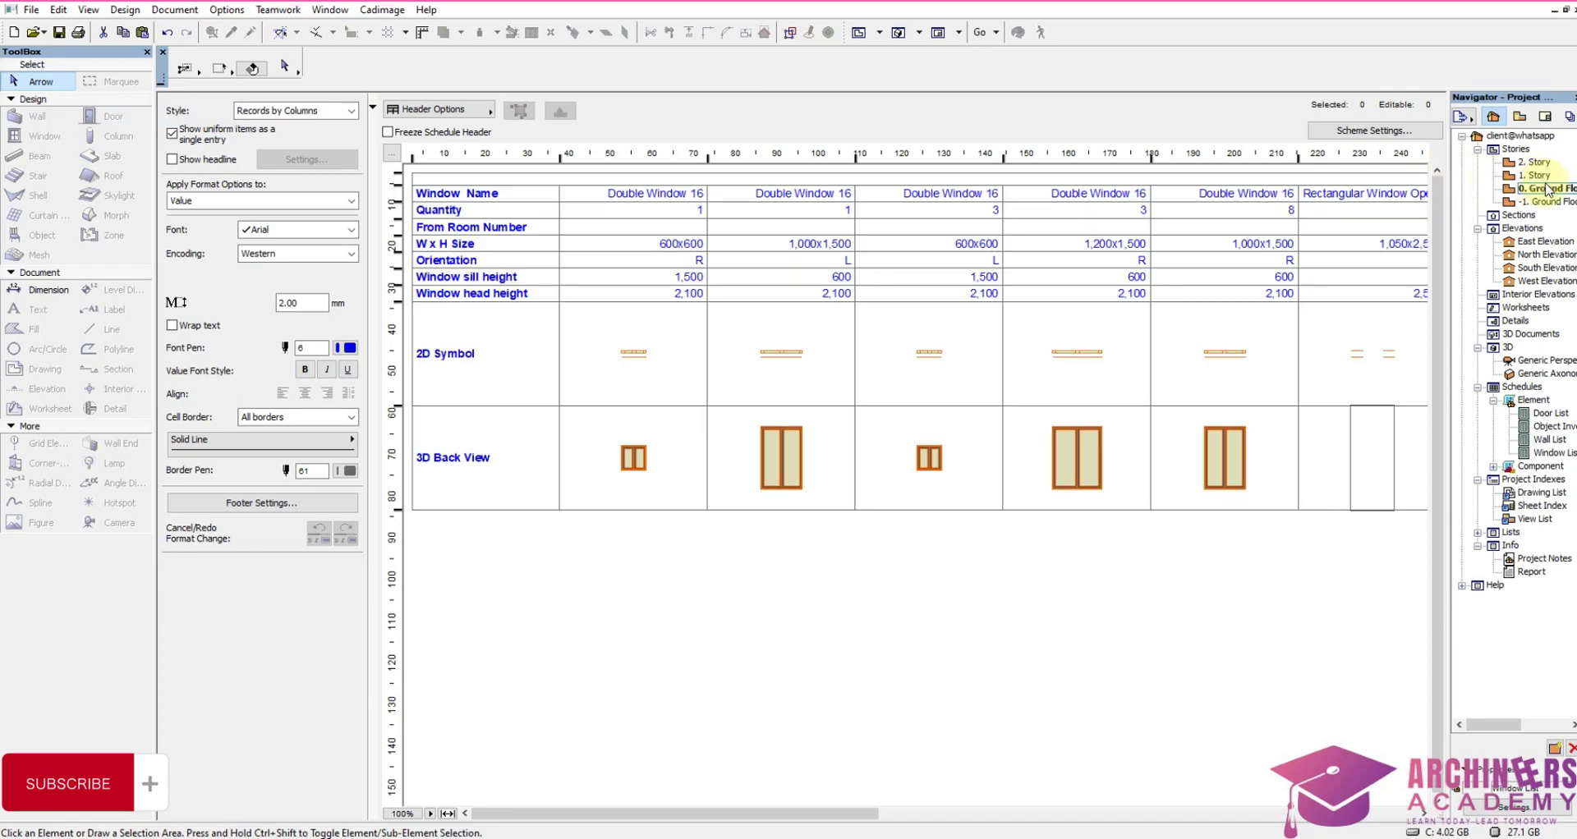
# Step: Paste the Window List onto the ground floor plan and place it just left of the Door List
pyautogui.doubleClick(1548, 193)
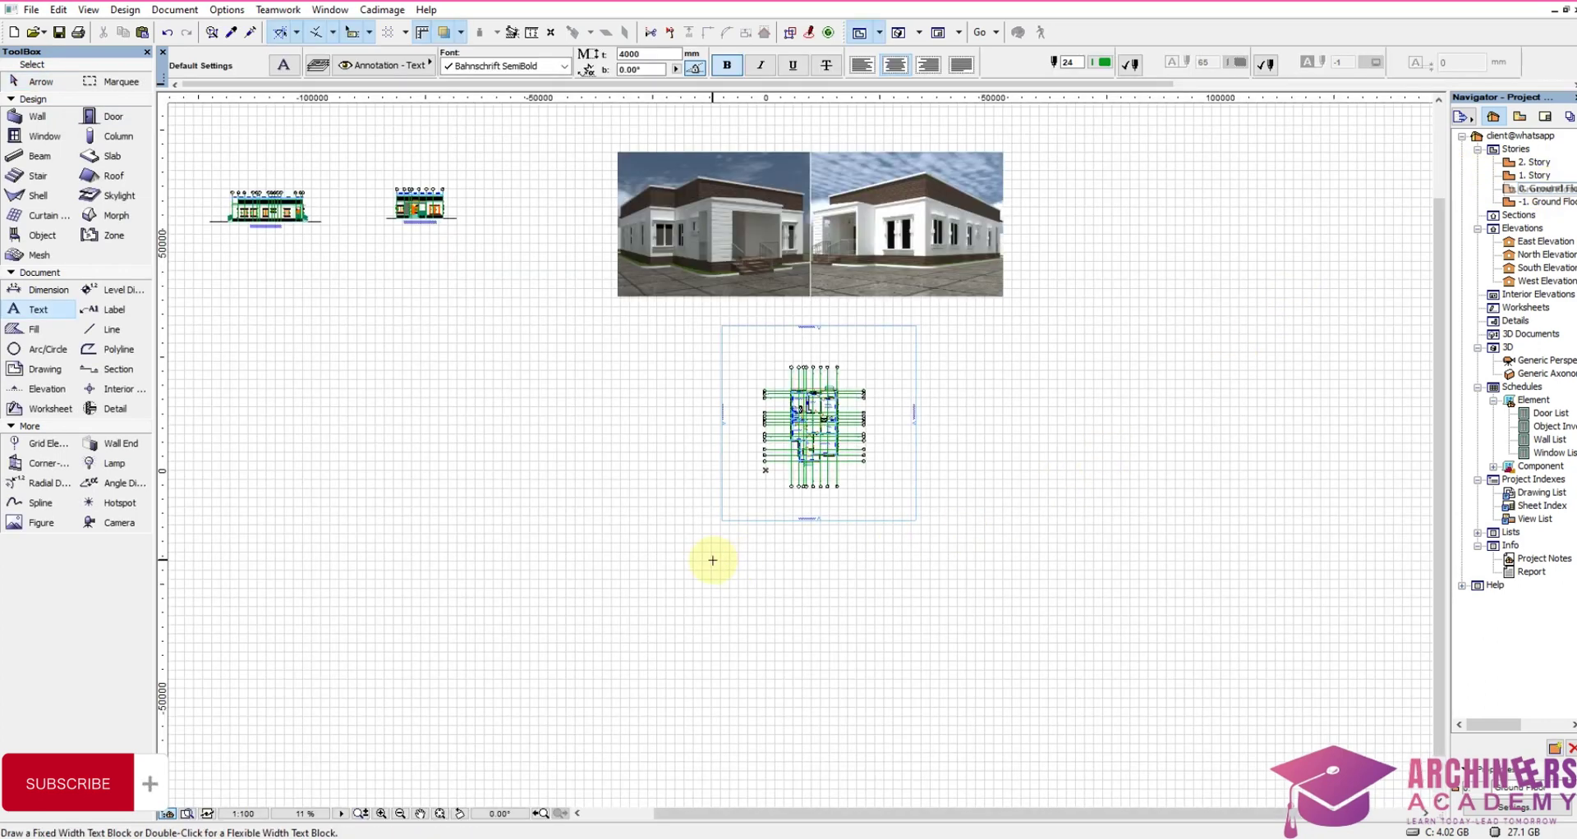
pyautogui.hotkey('ctrl', 'v')
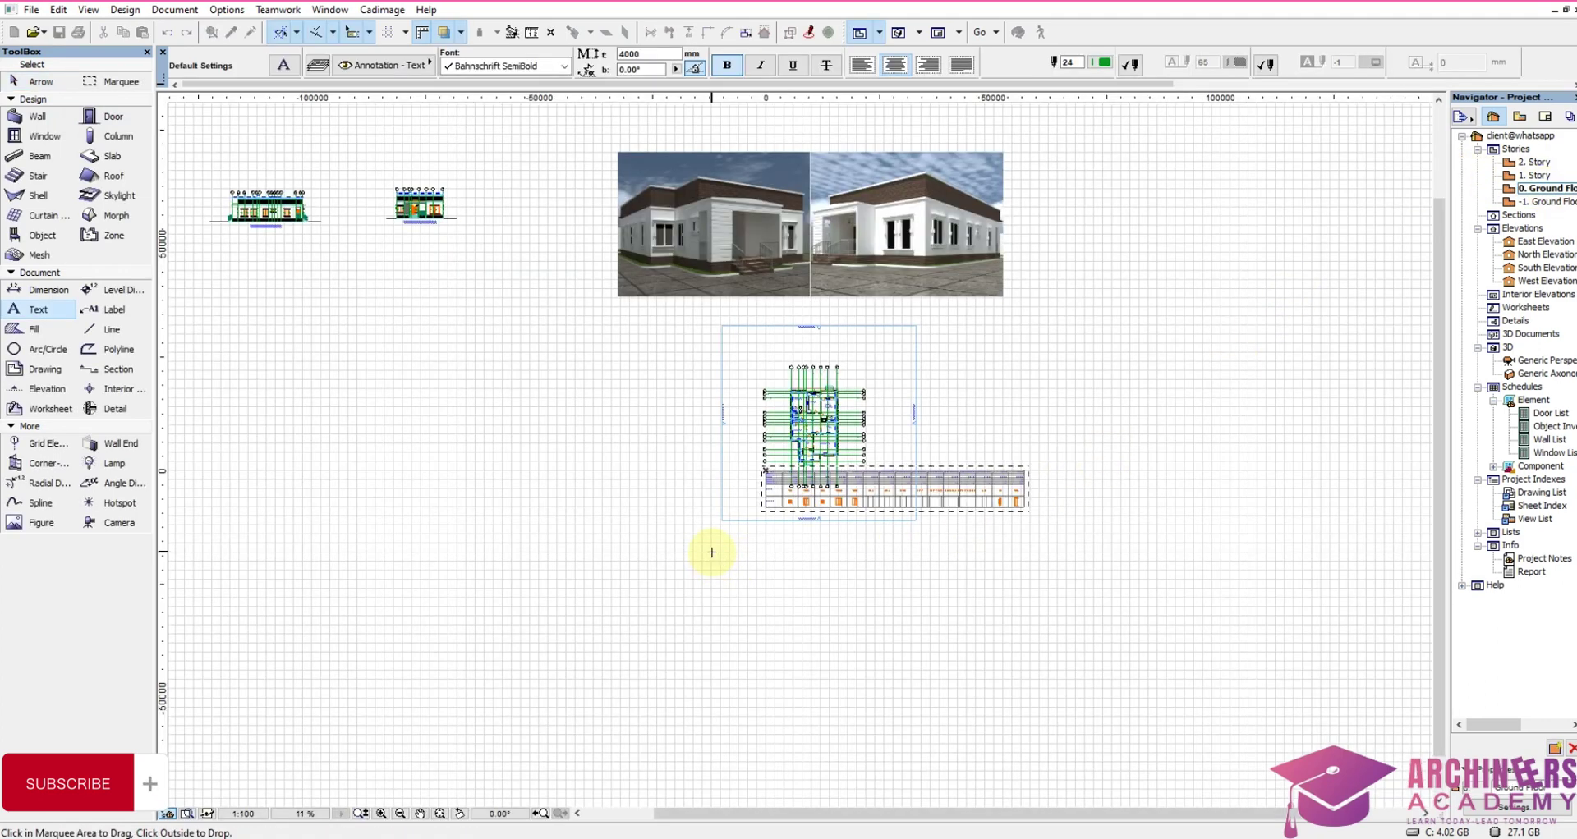
pyautogui.scroll(-3, 1230, 579)
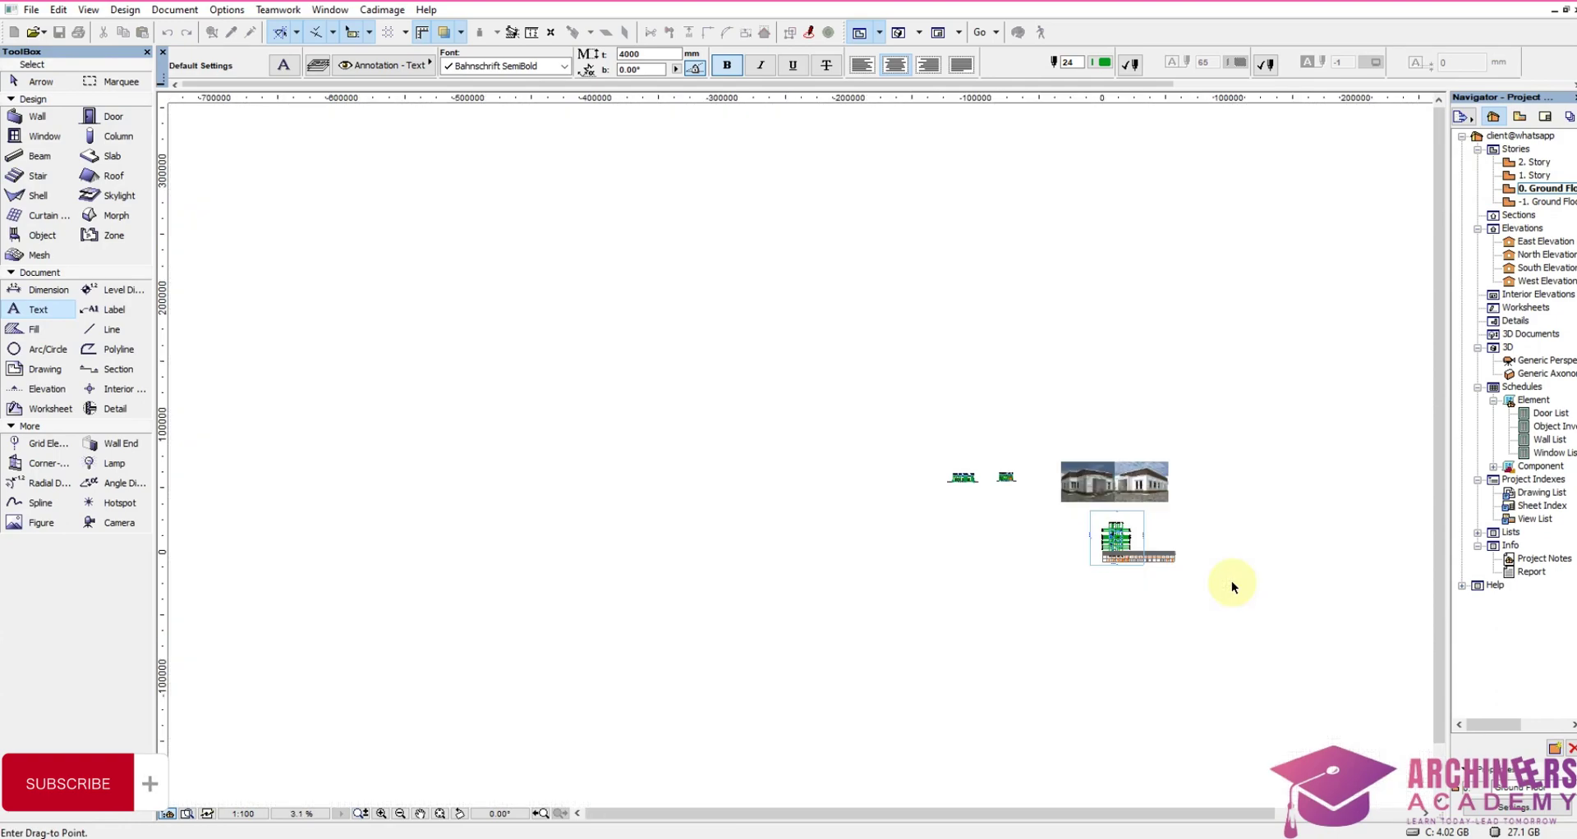
pyautogui.scroll(1, 765, 474)
pyautogui.scroll(4, 765, 474)
pyautogui.click(752, 475)
pyautogui.rightClick(801, 408)
pyautogui.click(842, 466)
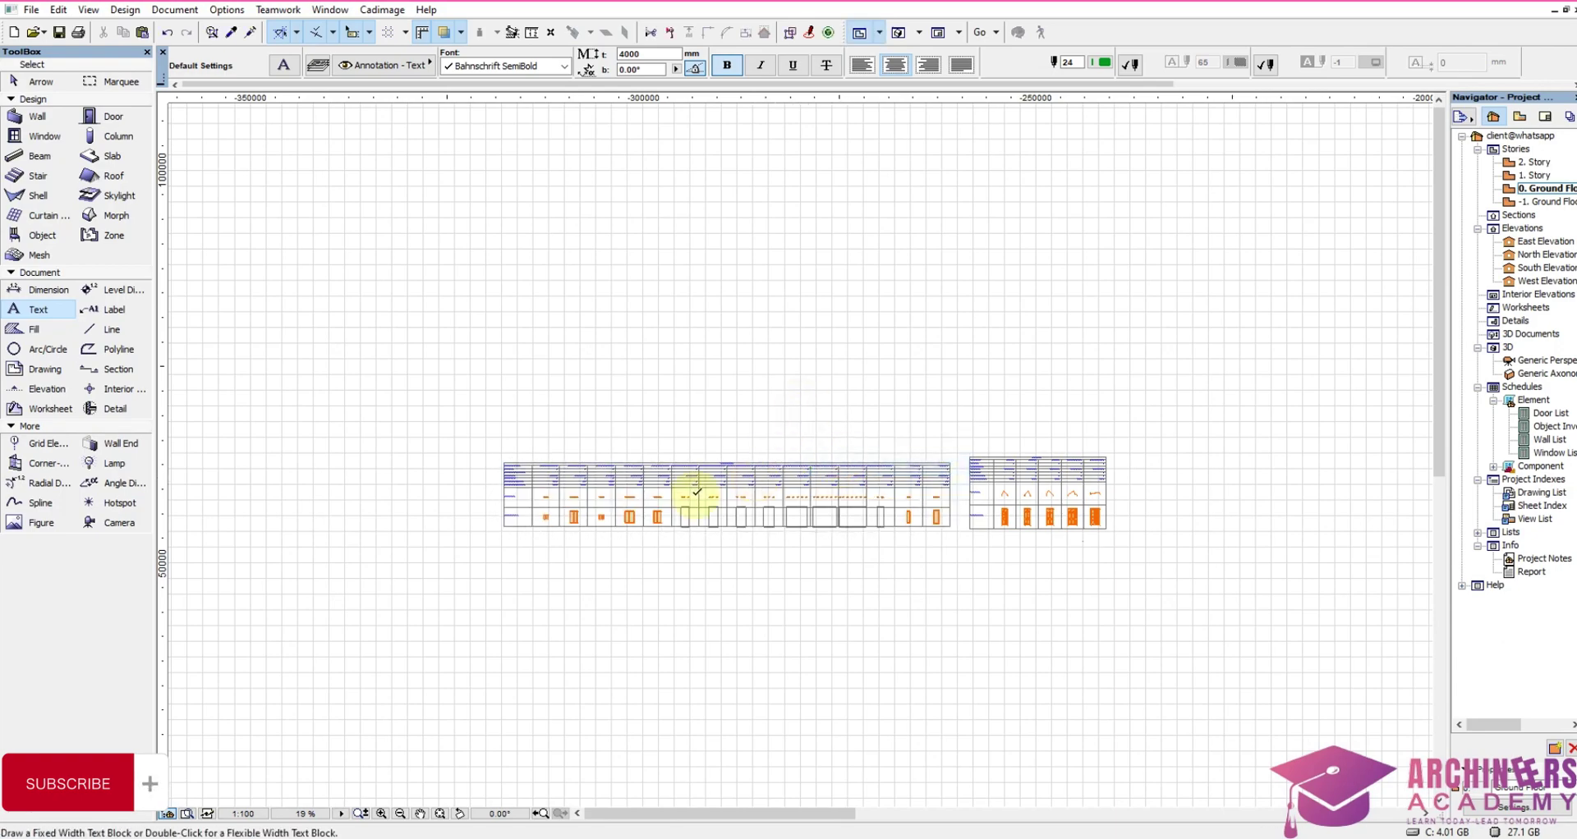
# Step: Examine the placed window and door schedules, comparing the quantities, sizes and orientations of the doors
pyautogui.scroll(-3, 682, 492)
pyautogui.scroll(1, 1072, 570)
pyautogui.scroll(7, 1080, 582)
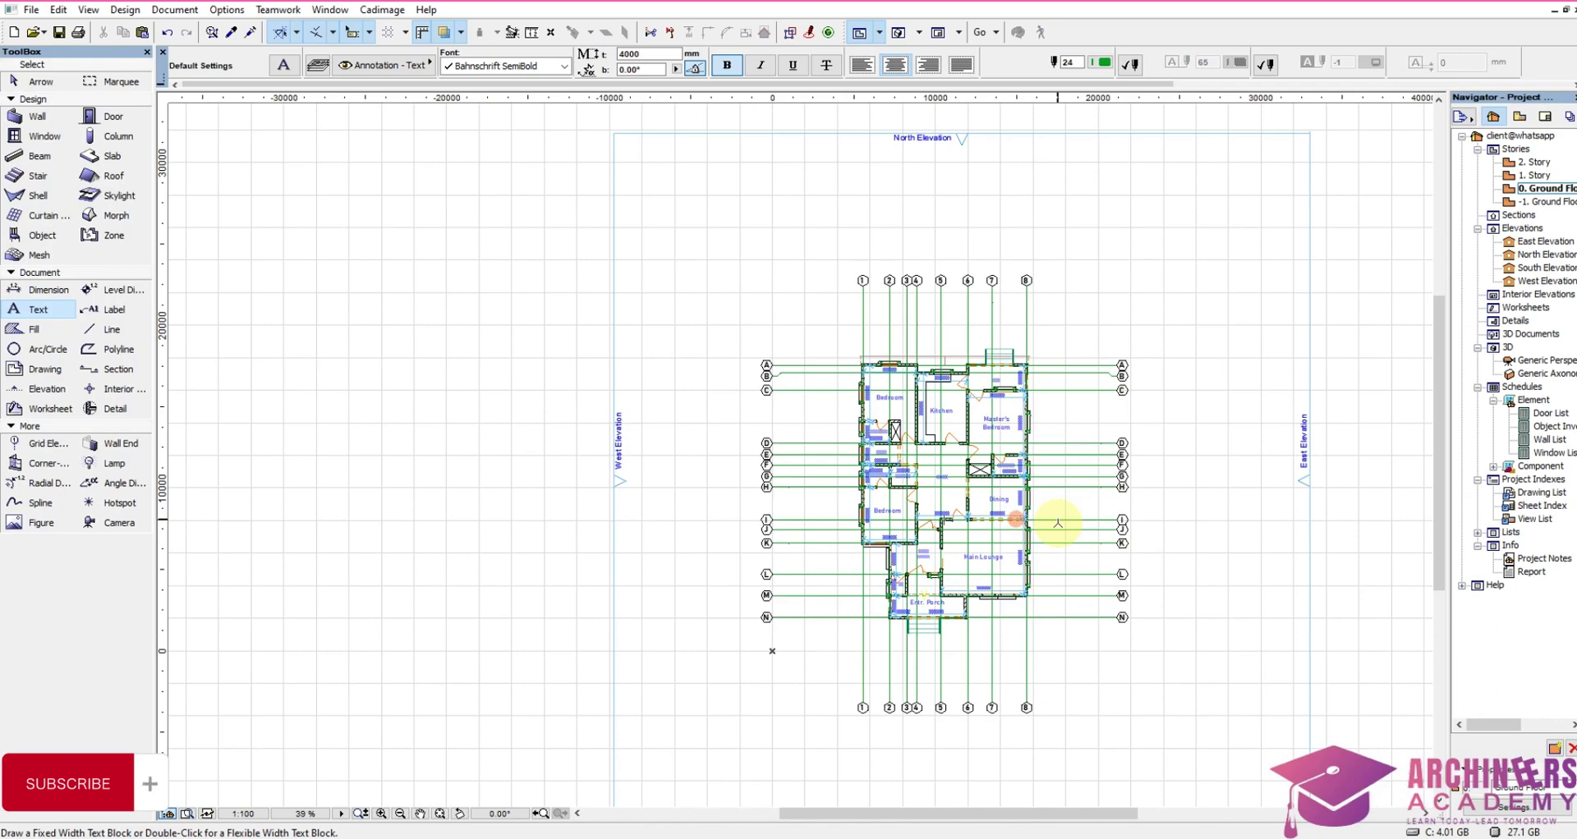
pyautogui.scroll(-6, 1122, 476)
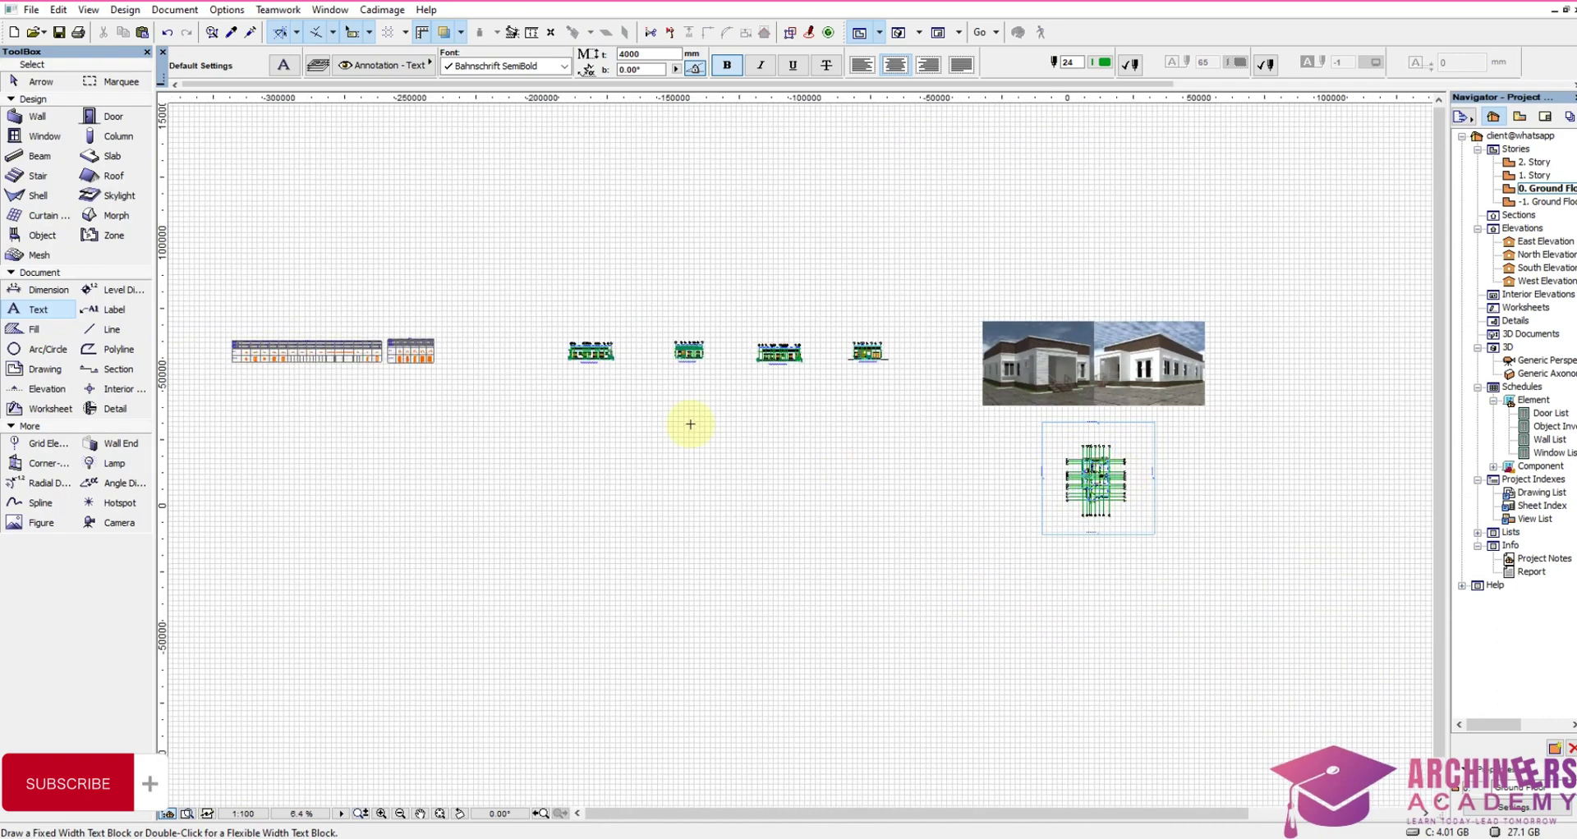
pyautogui.scroll(6, 329, 348)
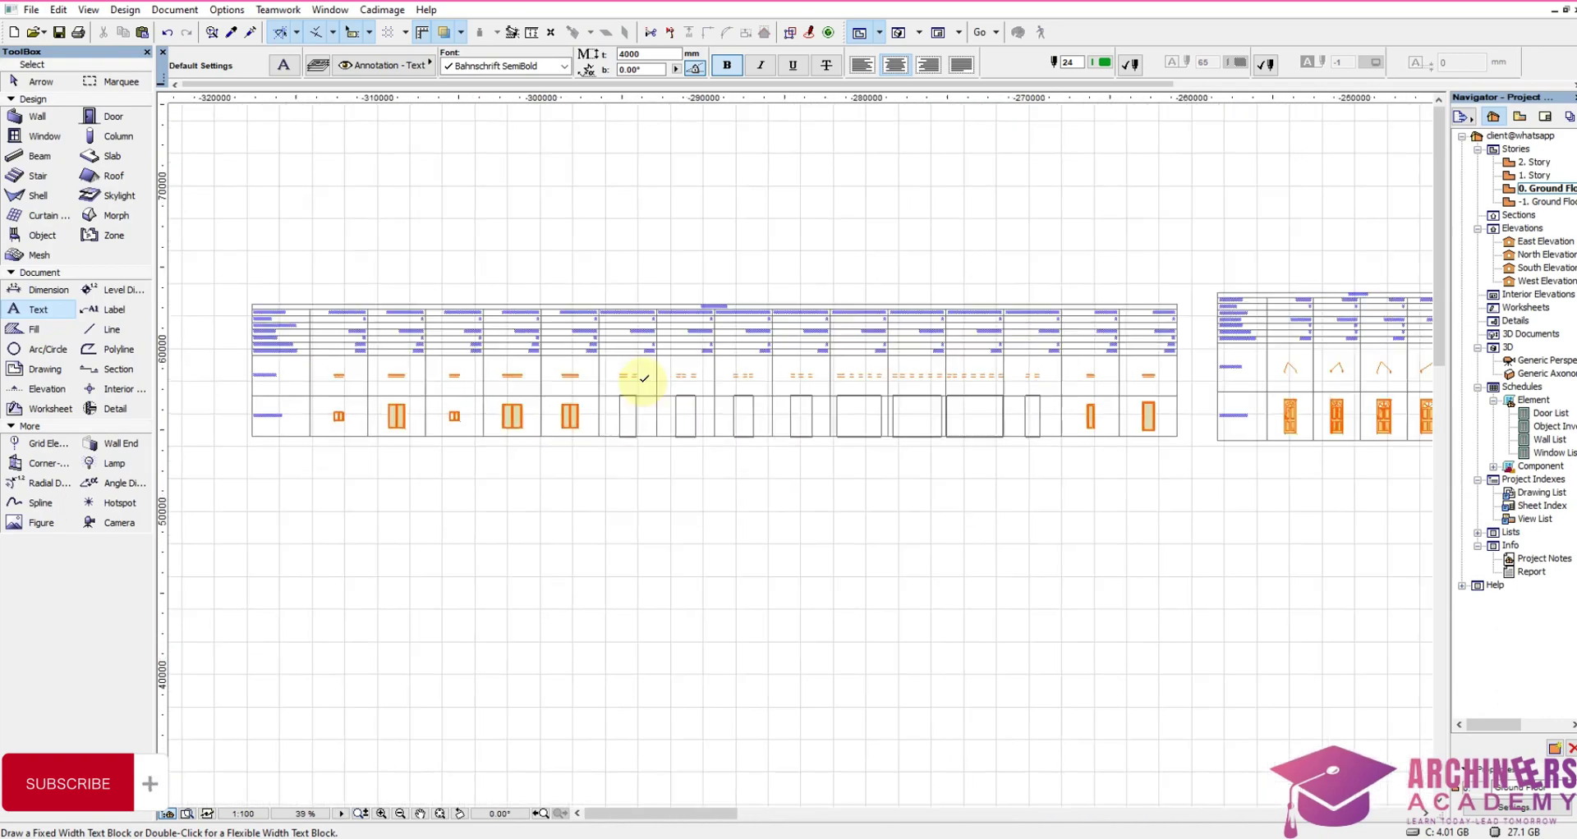
pyautogui.scroll(-2, 676, 423)
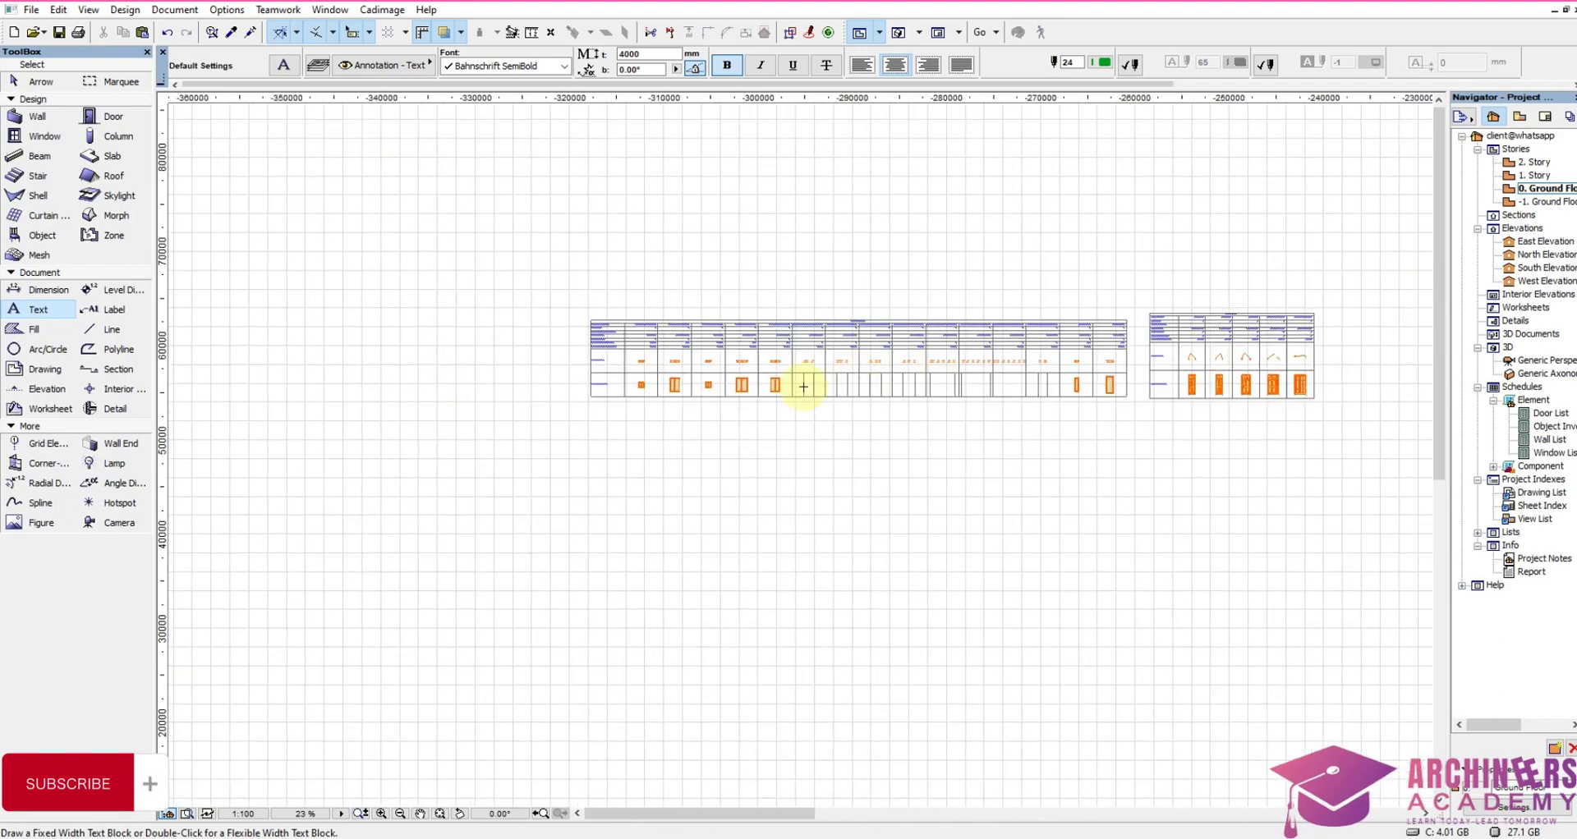
pyautogui.scroll(6, 781, 352)
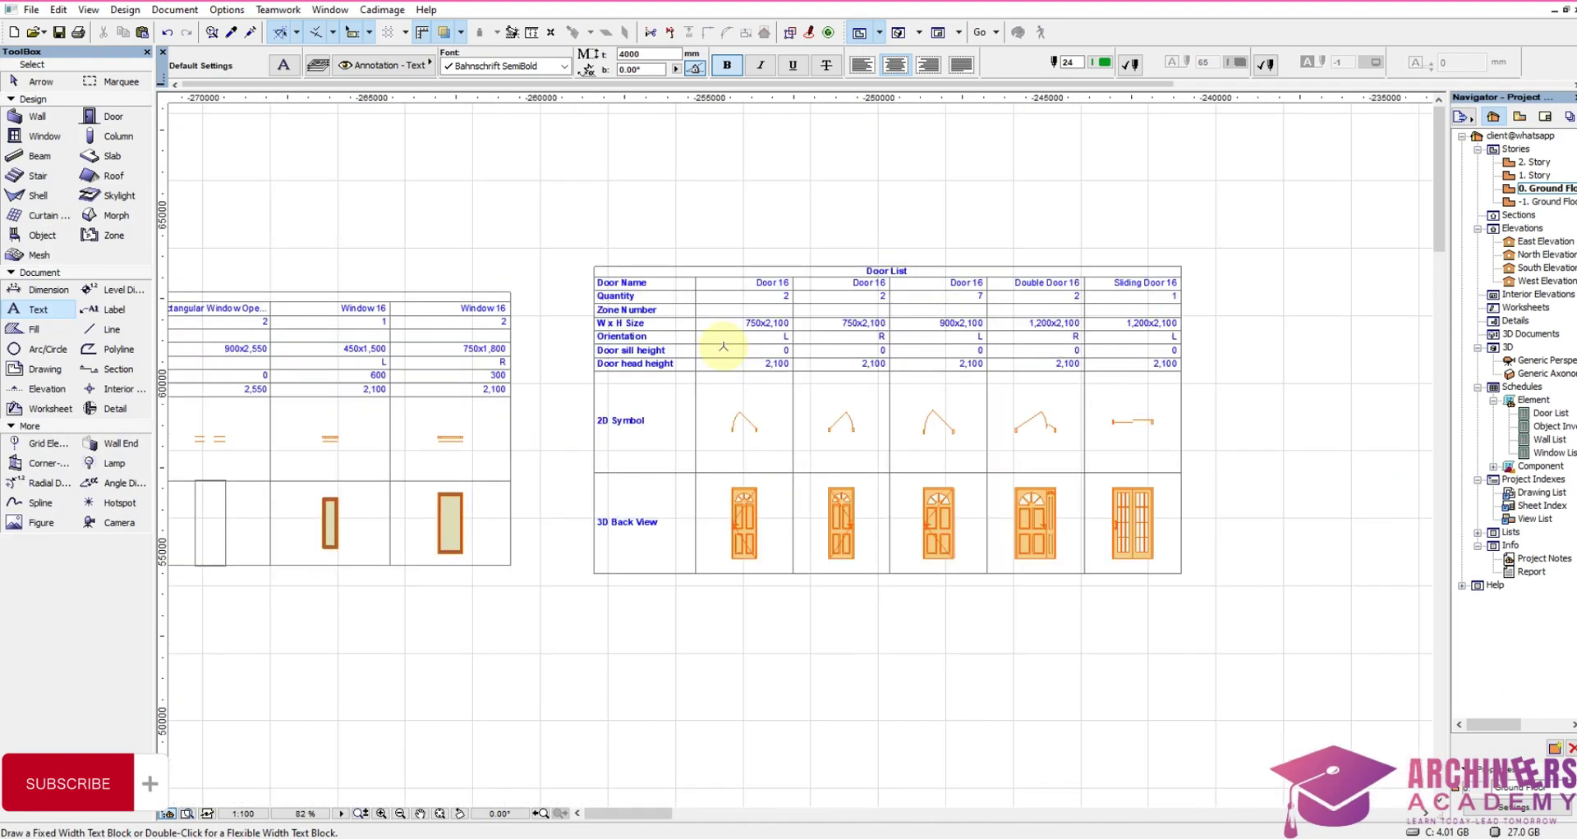
pyautogui.scroll(1, 771, 400)
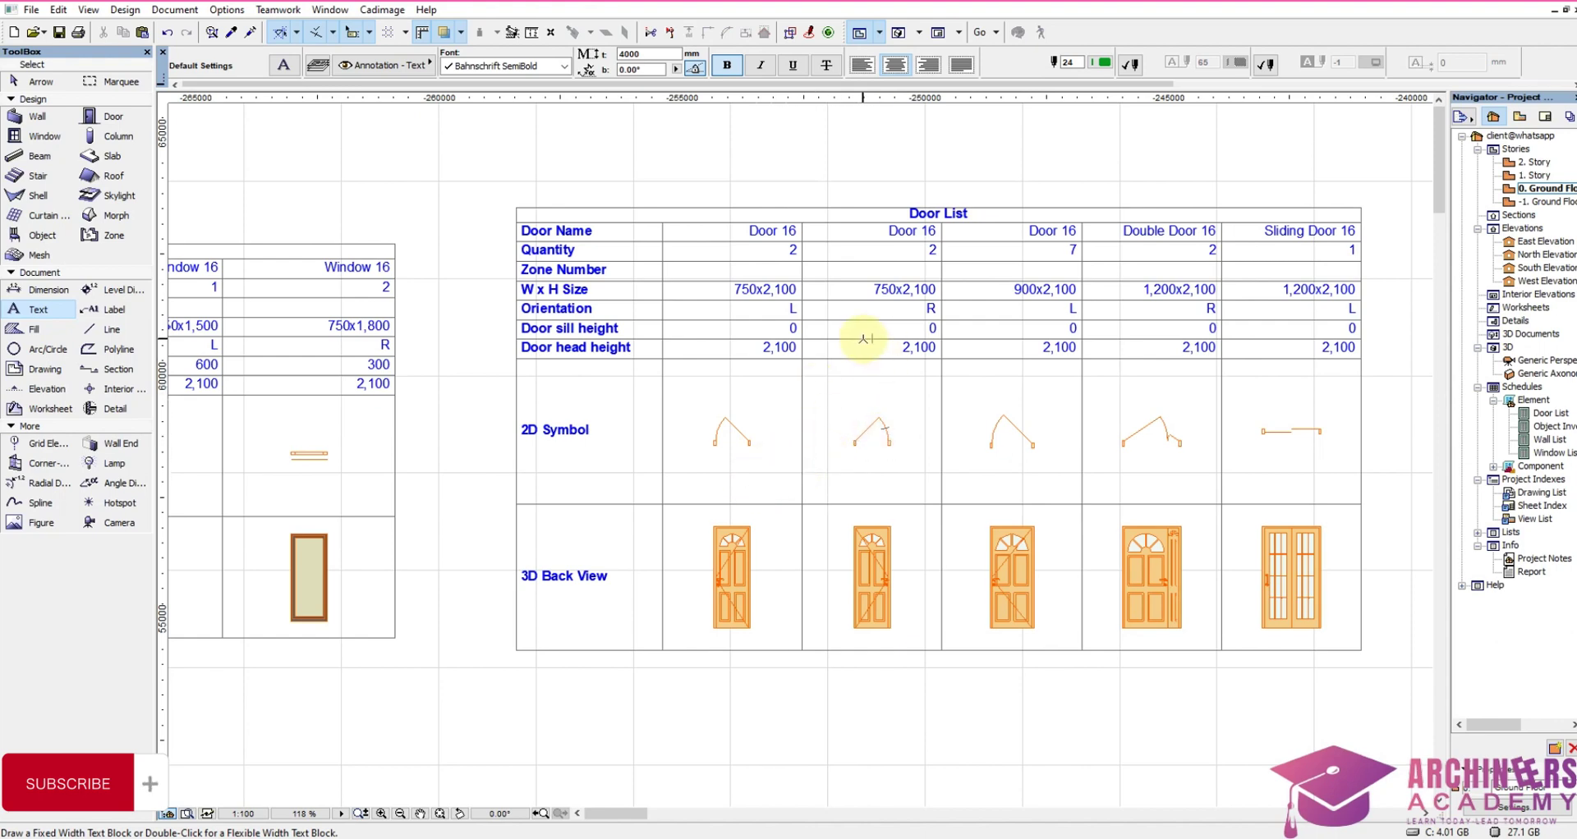
pyautogui.scroll(4, 927, 263)
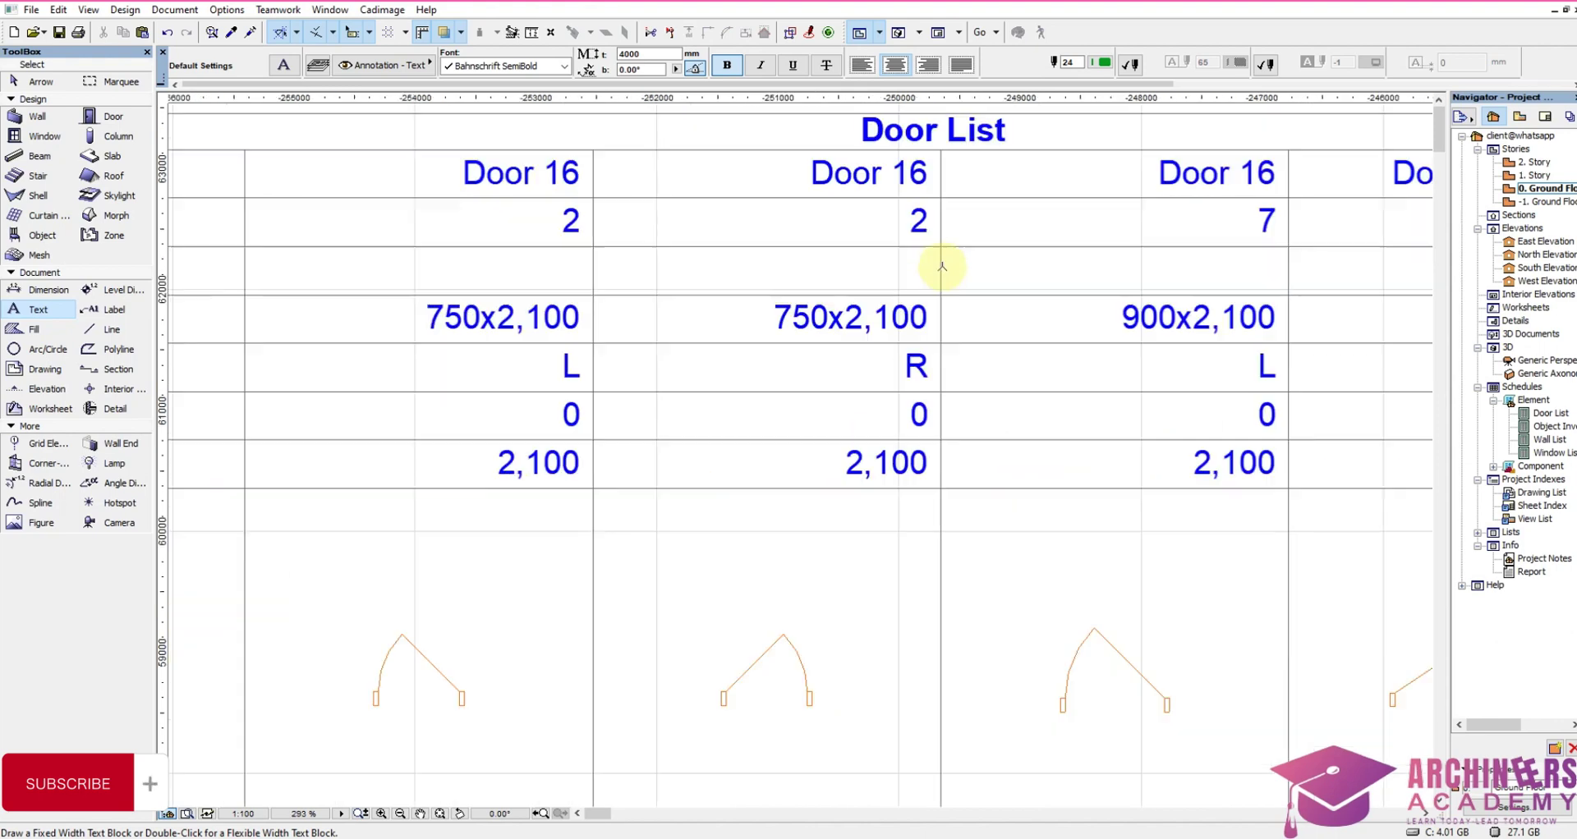
pyautogui.scroll(-3, 942, 265)
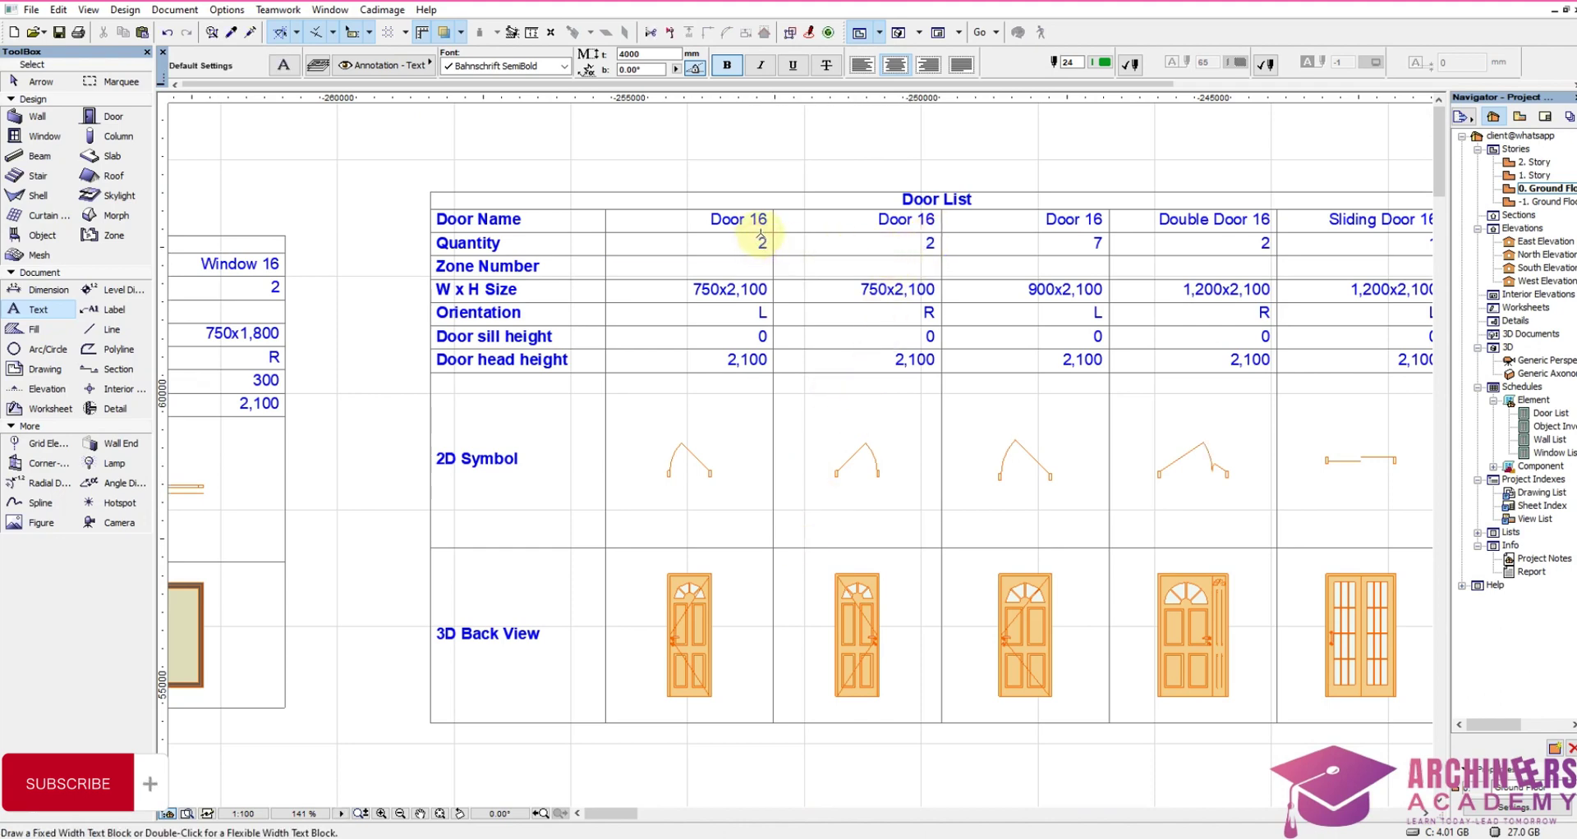
pyautogui.scroll(6, 762, 232)
pyautogui.scroll(-2, 1040, 285)
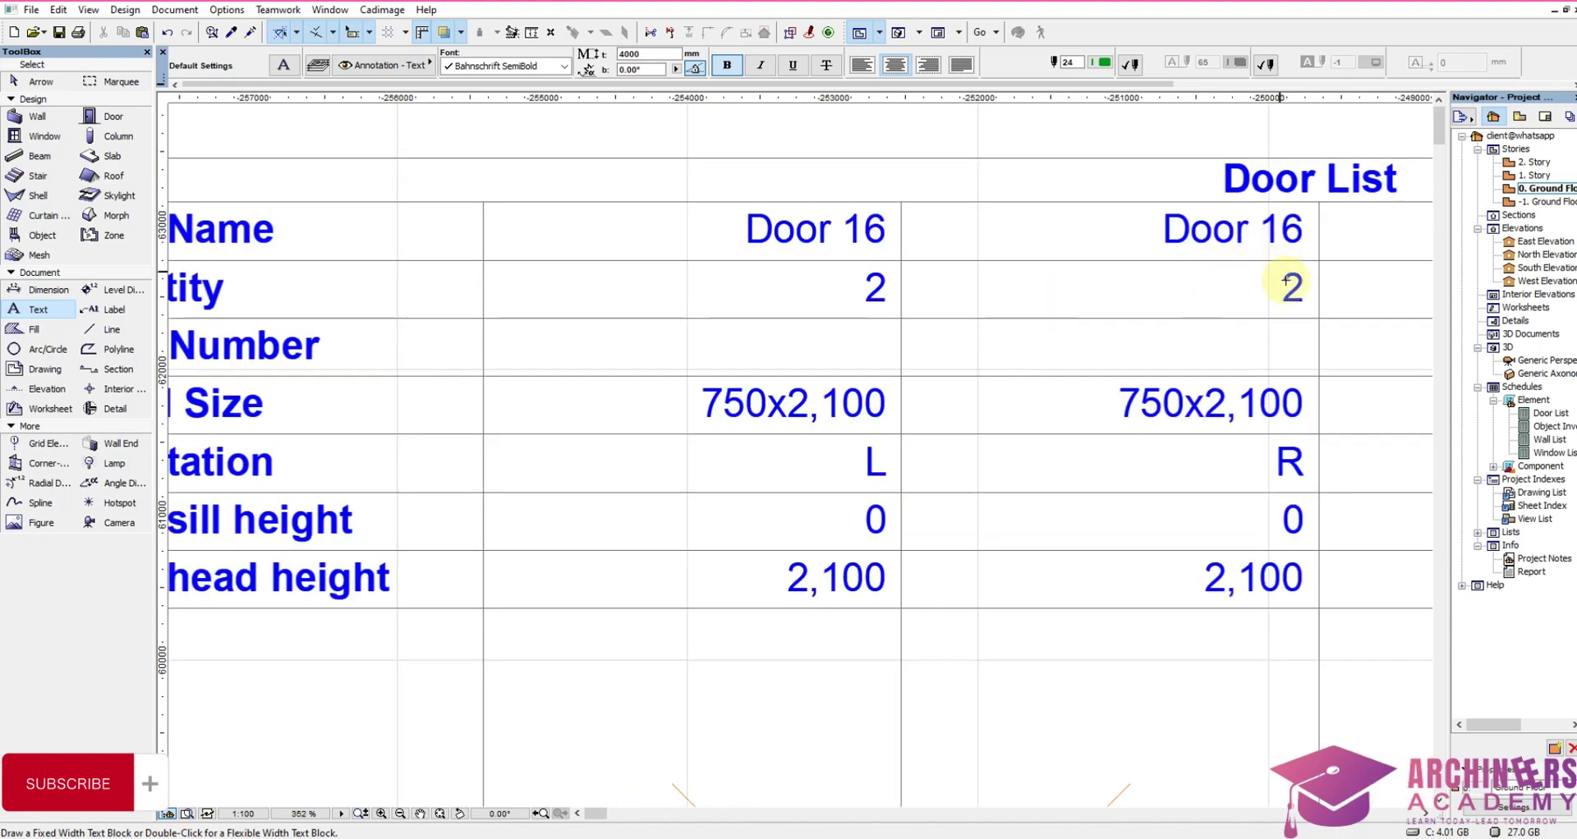
pyautogui.click(873, 289)
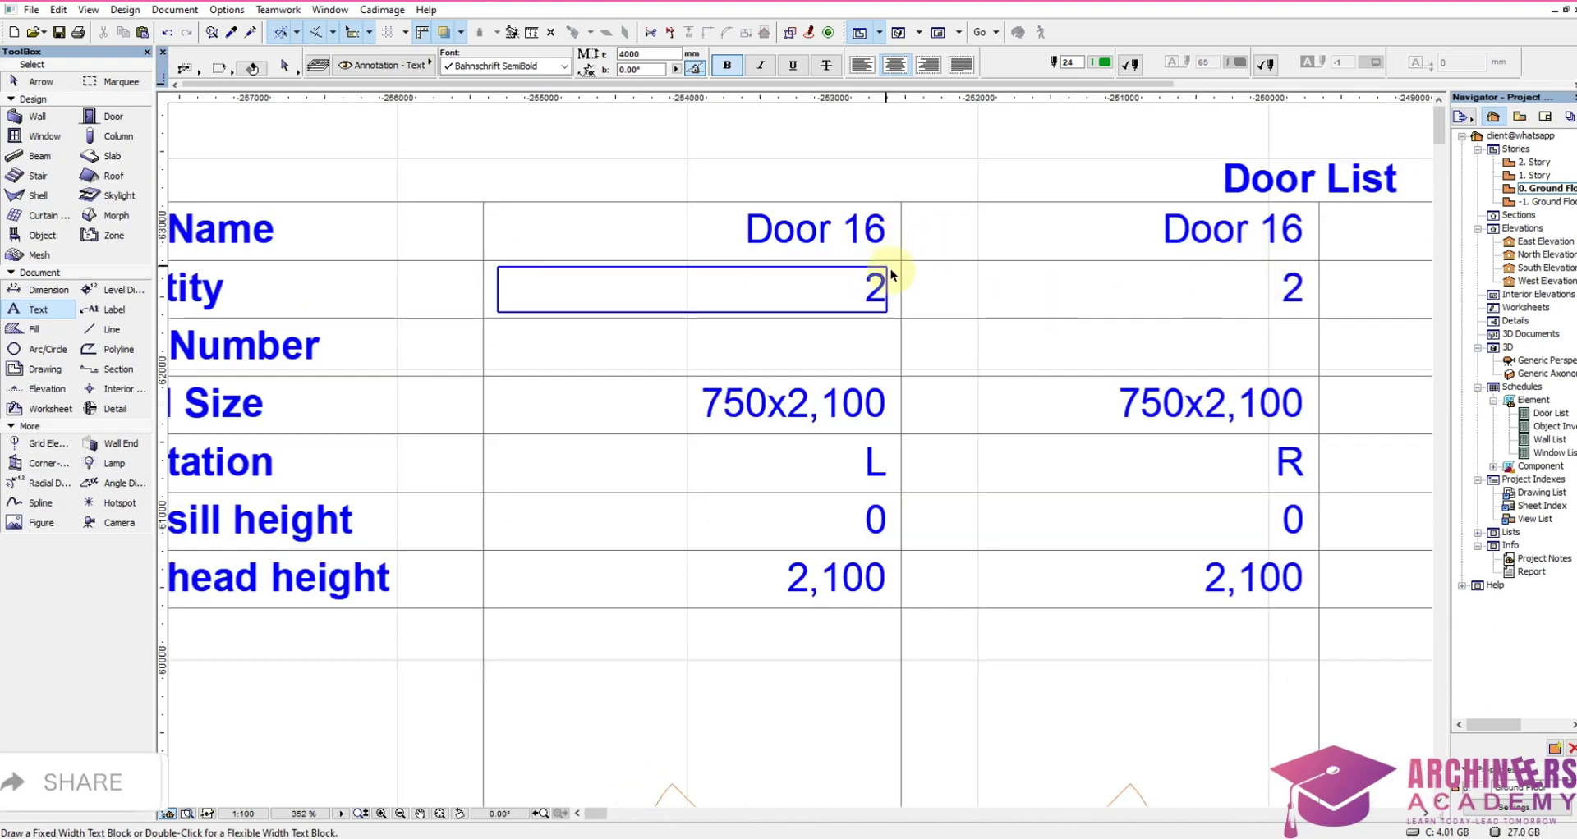
pyautogui.click(869, 288)
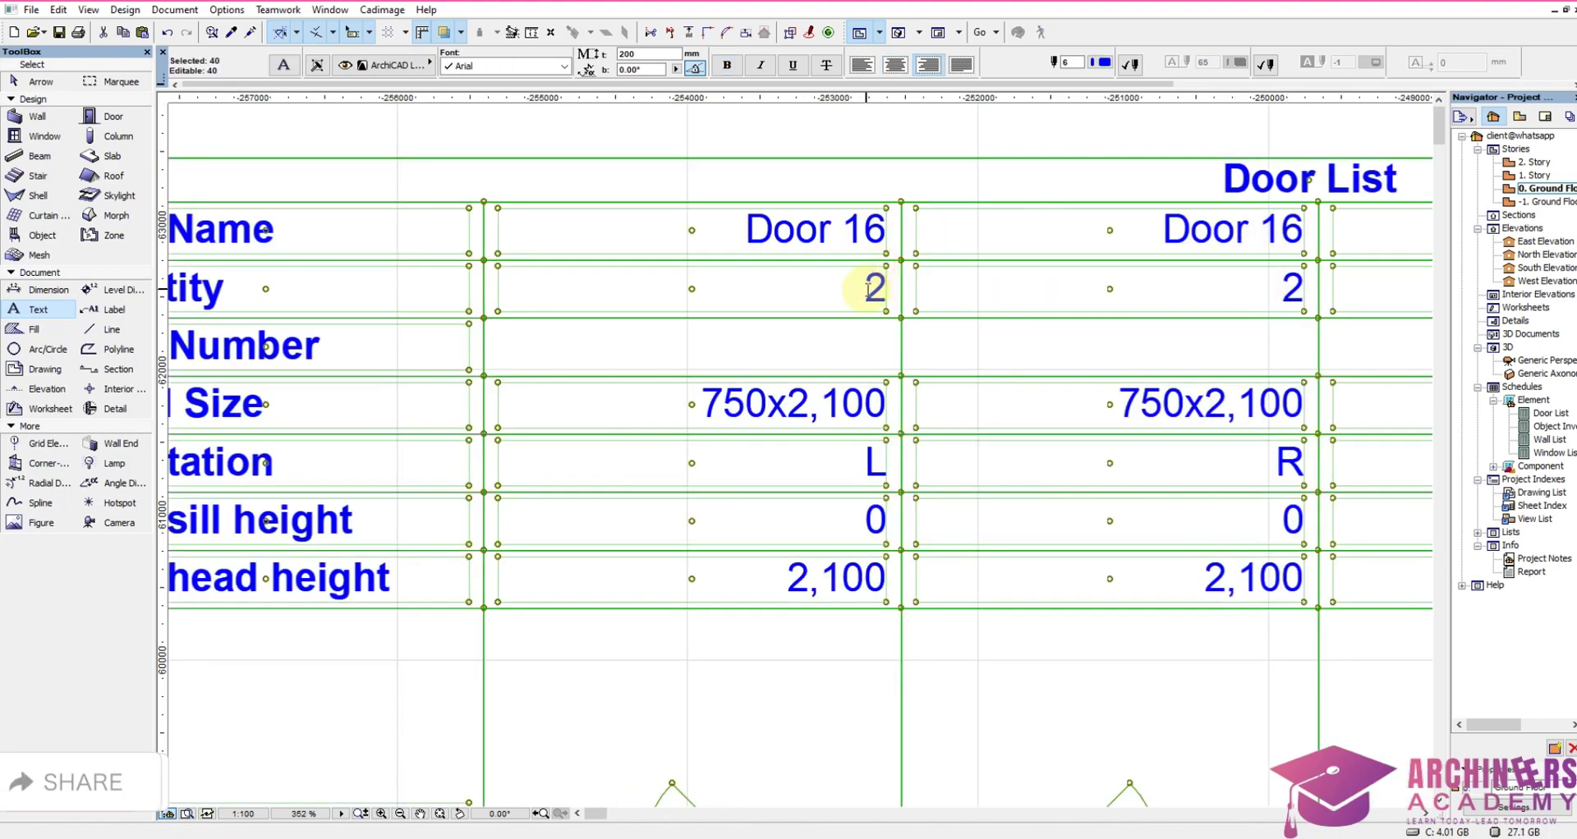
pyautogui.scroll(-3, 868, 287)
pyautogui.scroll(-2, 869, 287)
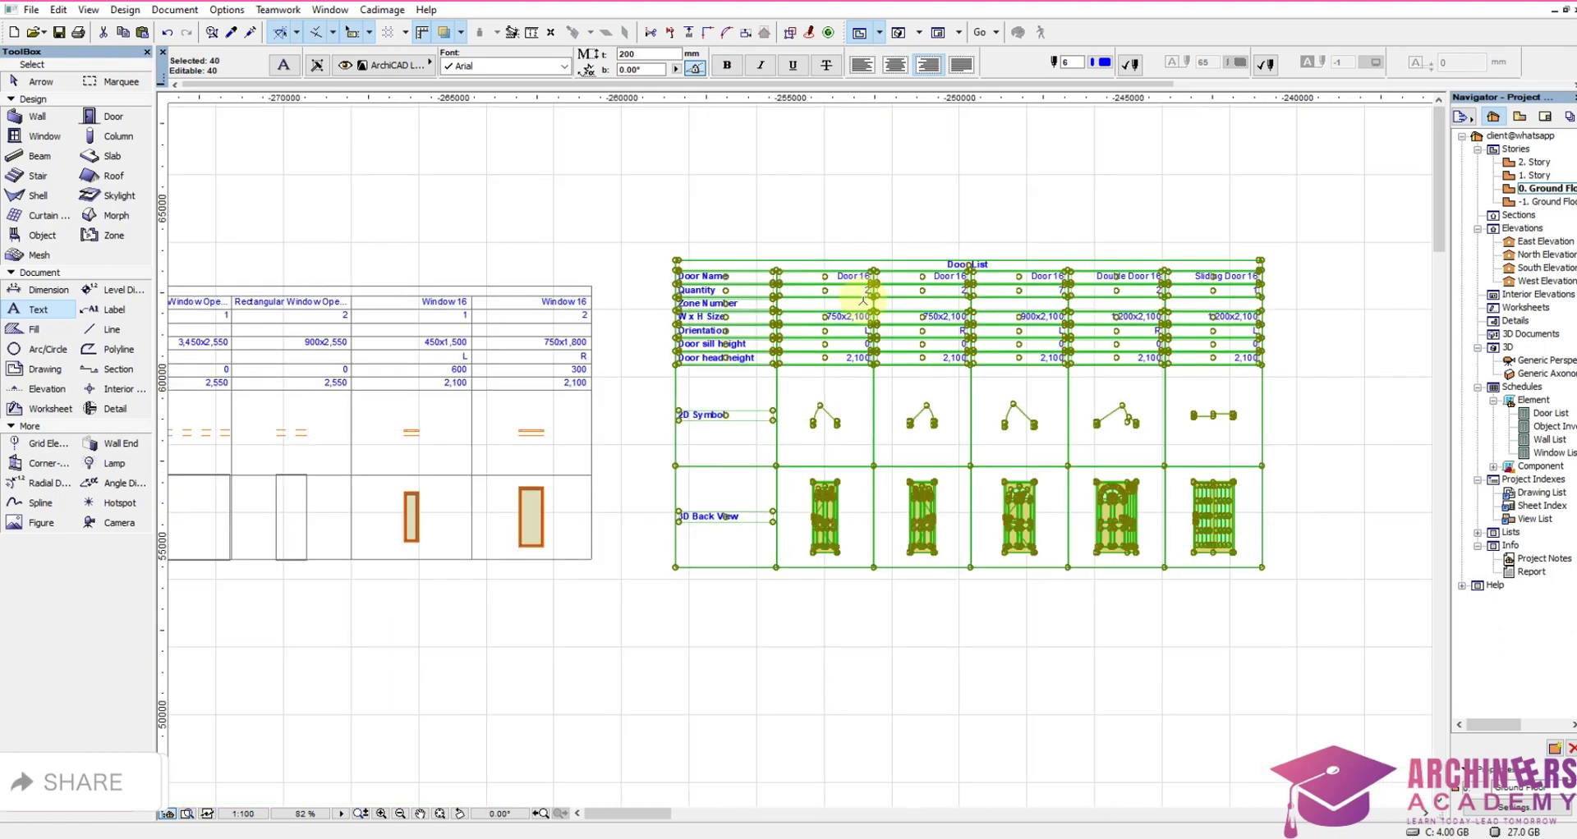
pyautogui.press('Escape')
# Step: Select both pasted schedules, ungroup their elements and clear the selection
pyautogui.scroll(-1, 1207, 431)
pyautogui.scroll(-5, 1249, 413)
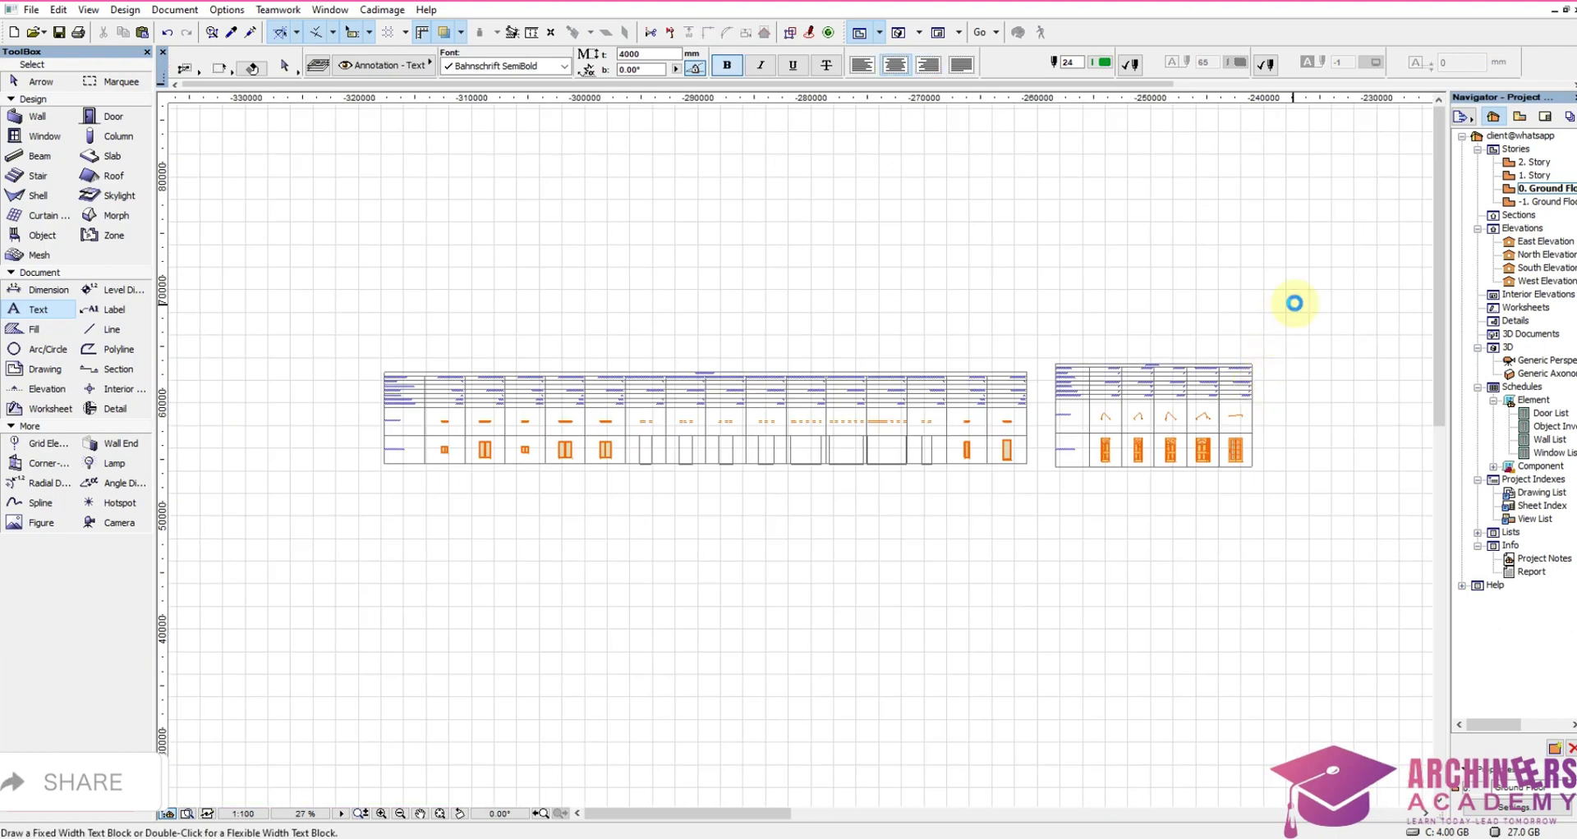
pyautogui.moveTo(1292, 300); pyautogui.dragTo(335, 626)
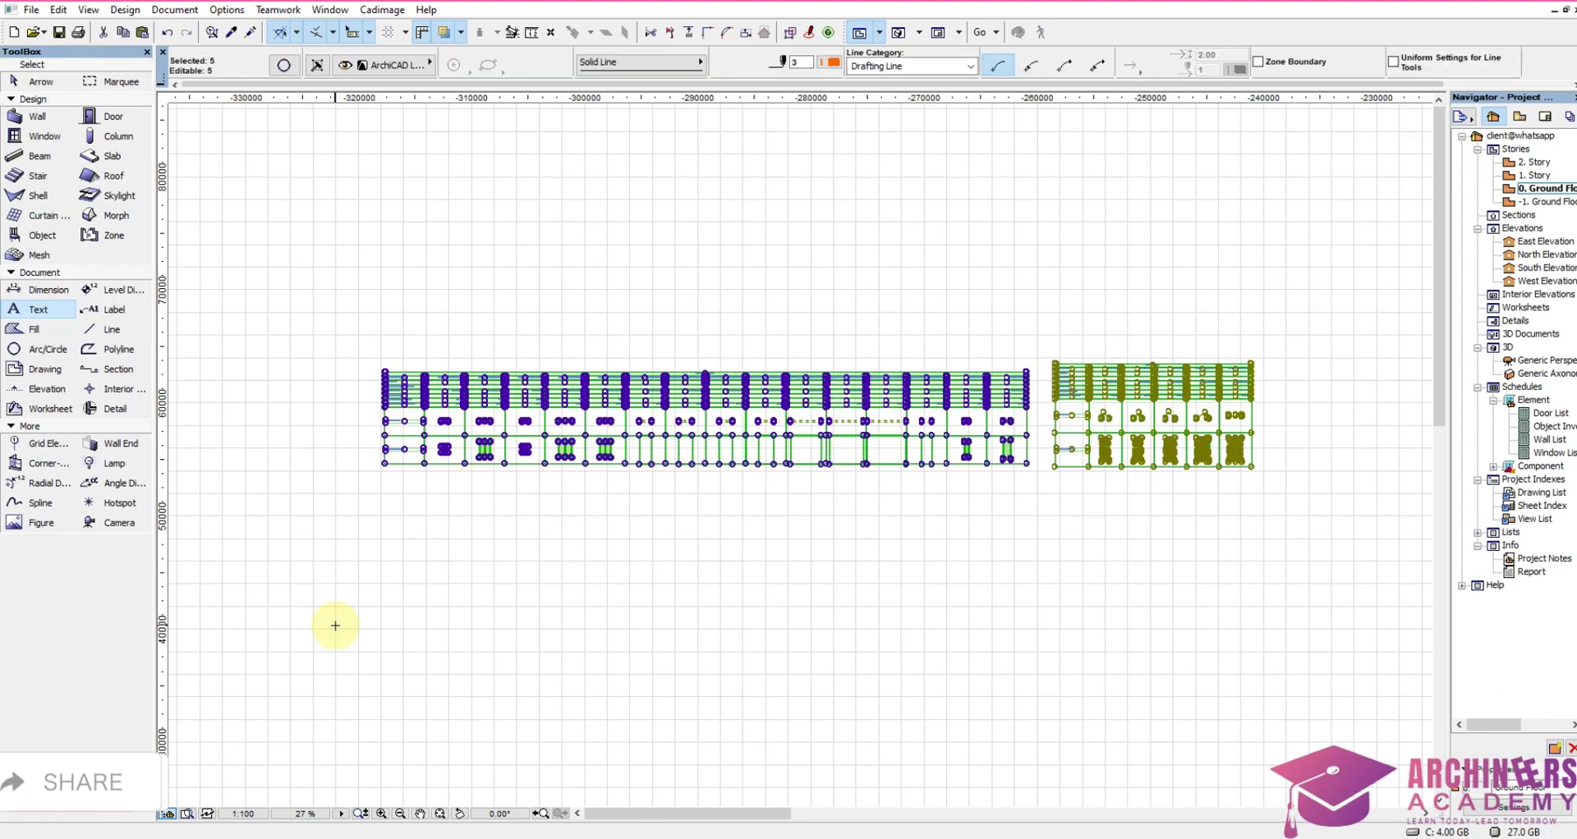
pyautogui.click(887, 640)
# Step: Set the quantity in the first 750x2,100 door column of the Door List to 4
pyautogui.scroll(7, 1168, 310)
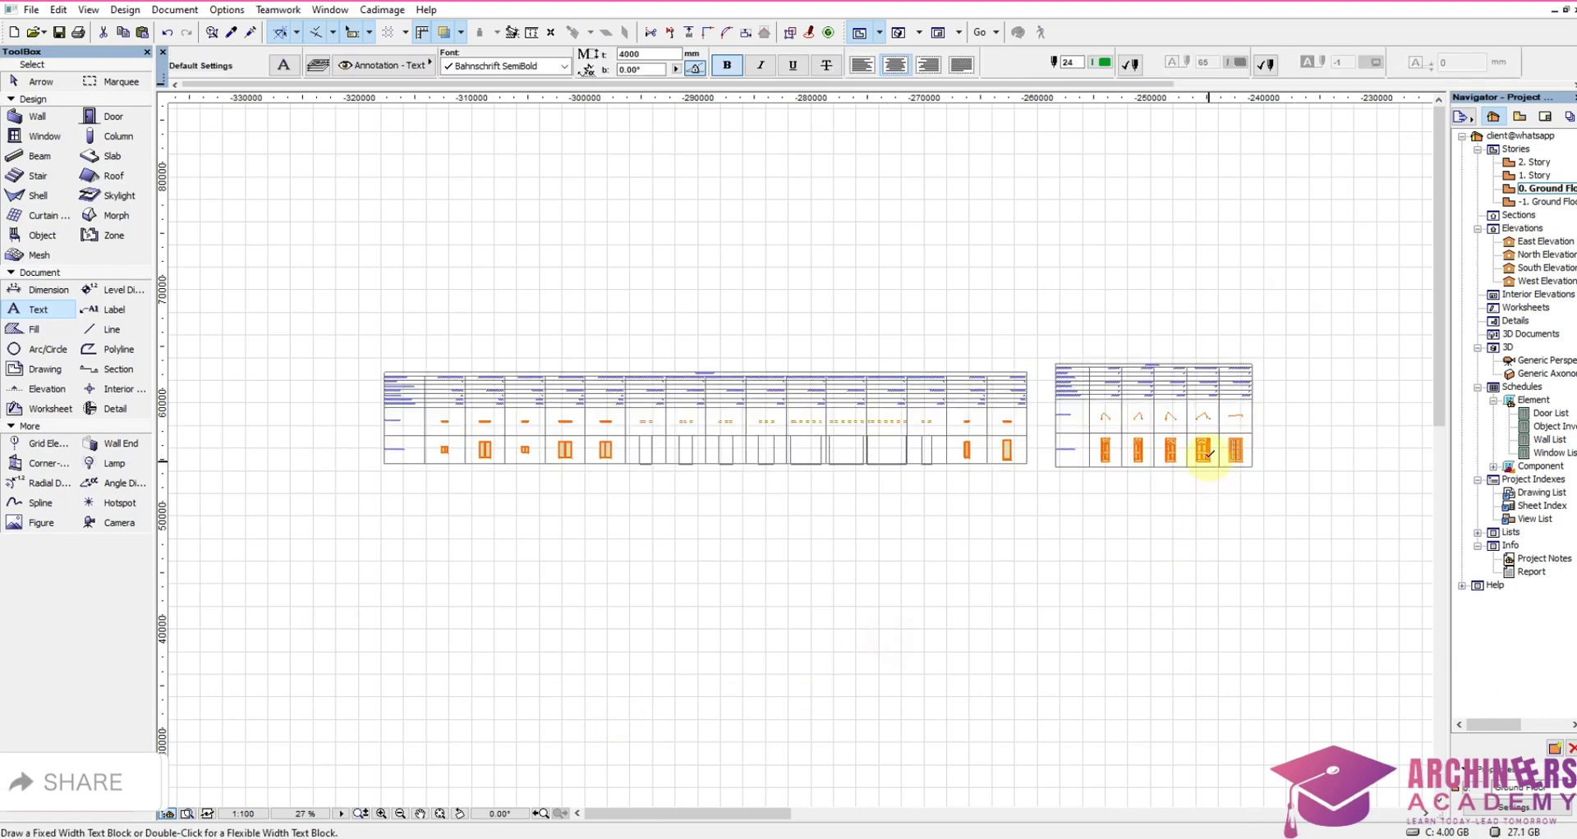
pyautogui.scroll(-2, 859, 266)
pyautogui.scroll(3, 859, 265)
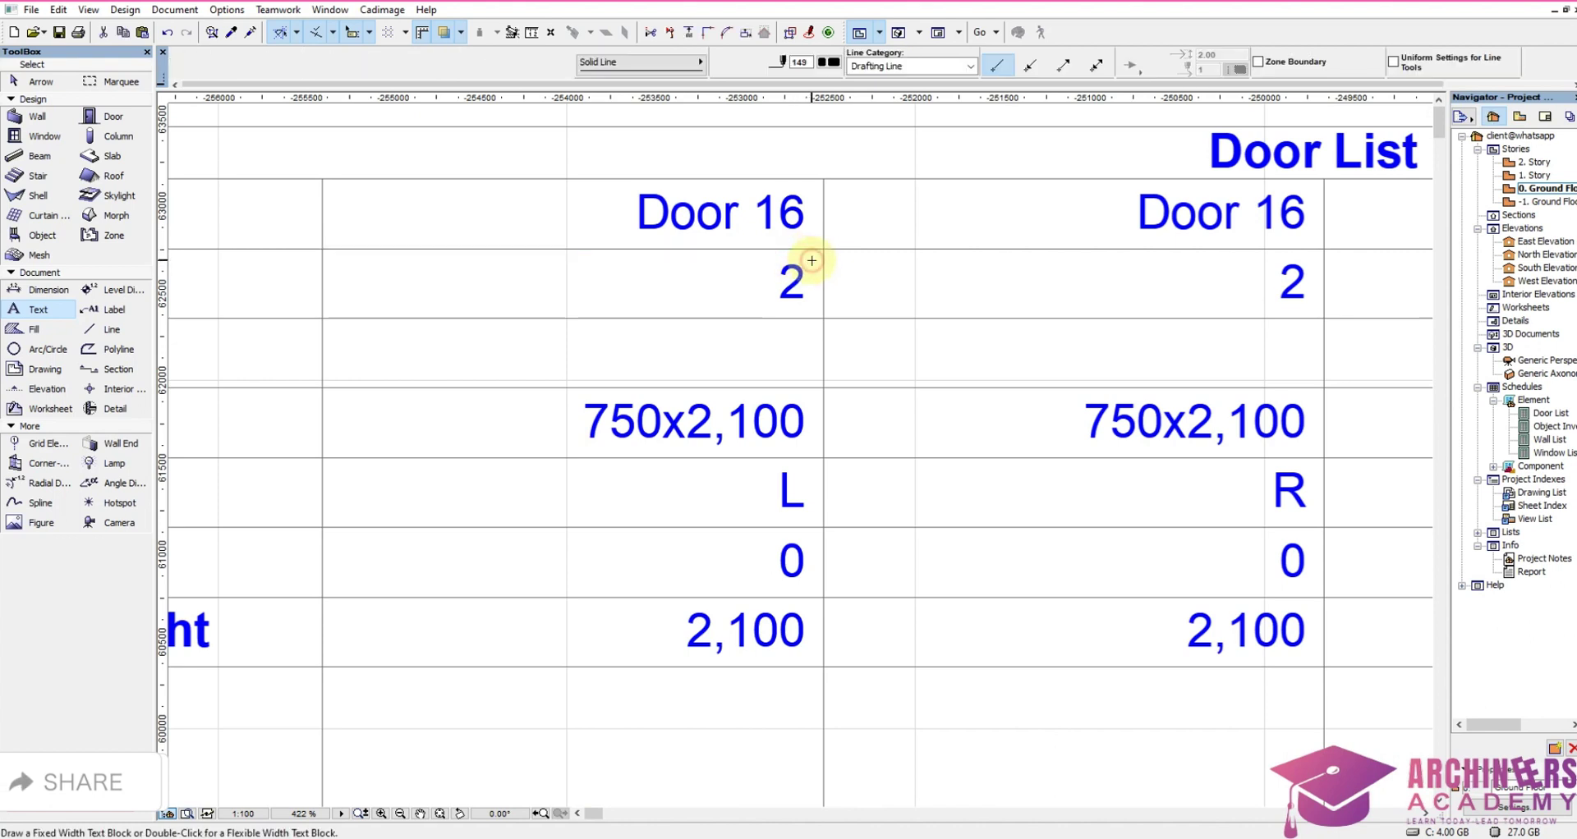
pyautogui.moveTo(817, 257)
pyautogui.keyDown('shift'); pyautogui.mouseDown()
pyautogui.moveTo(745, 298)
pyautogui.moveTo(822, 249)
pyautogui.moveTo(809, 275)
pyautogui.mouseUp(); pyautogui.keyUp('shift')
pyautogui.doubleClick(792, 283)
pyautogui.doubleClick(796, 288)
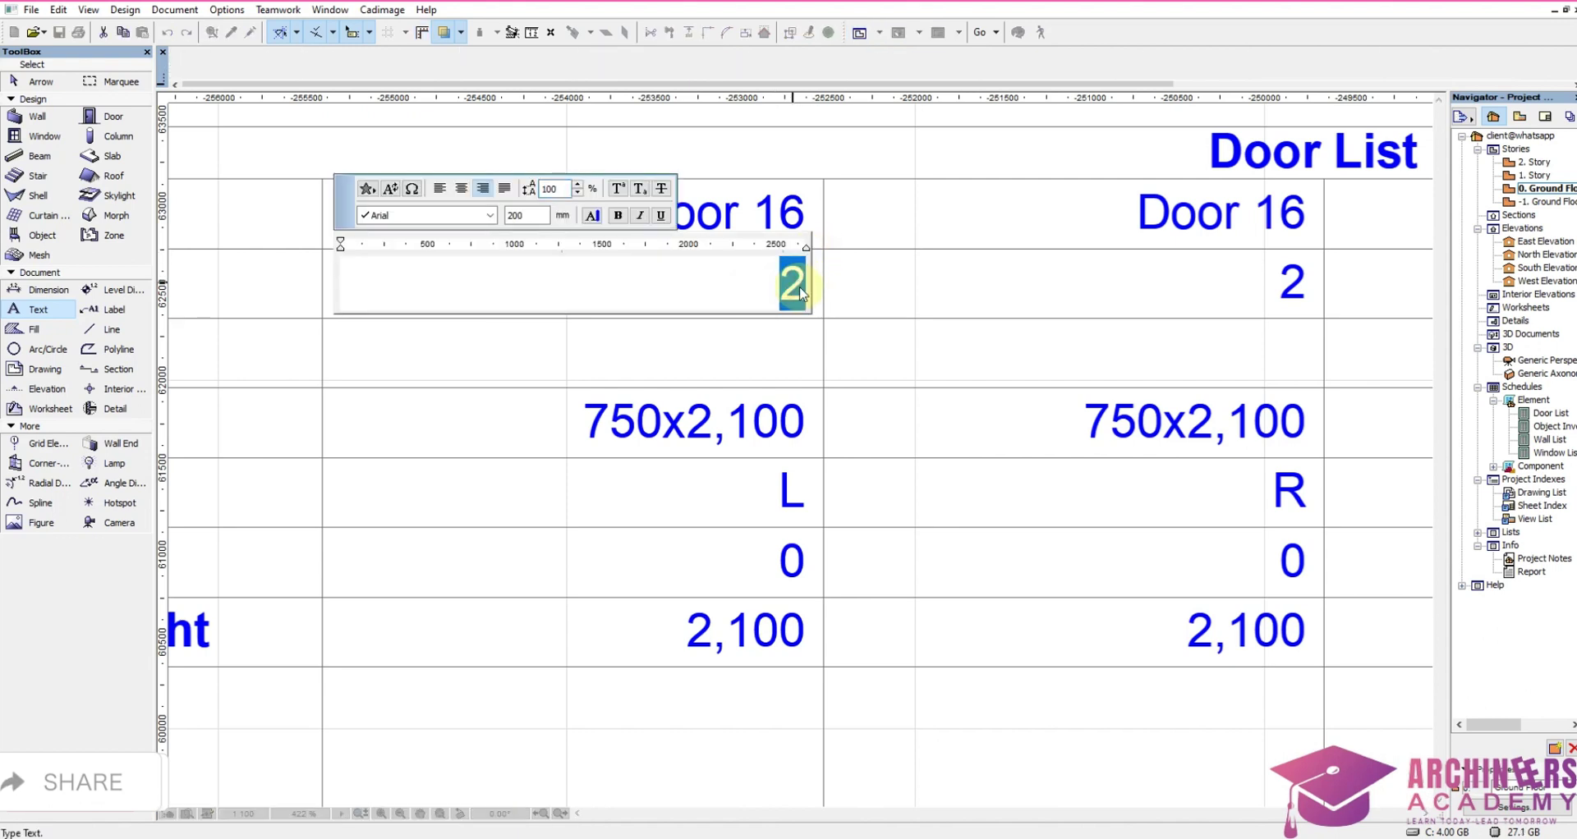
pyautogui.write('4')
pyautogui.click(1095, 298)
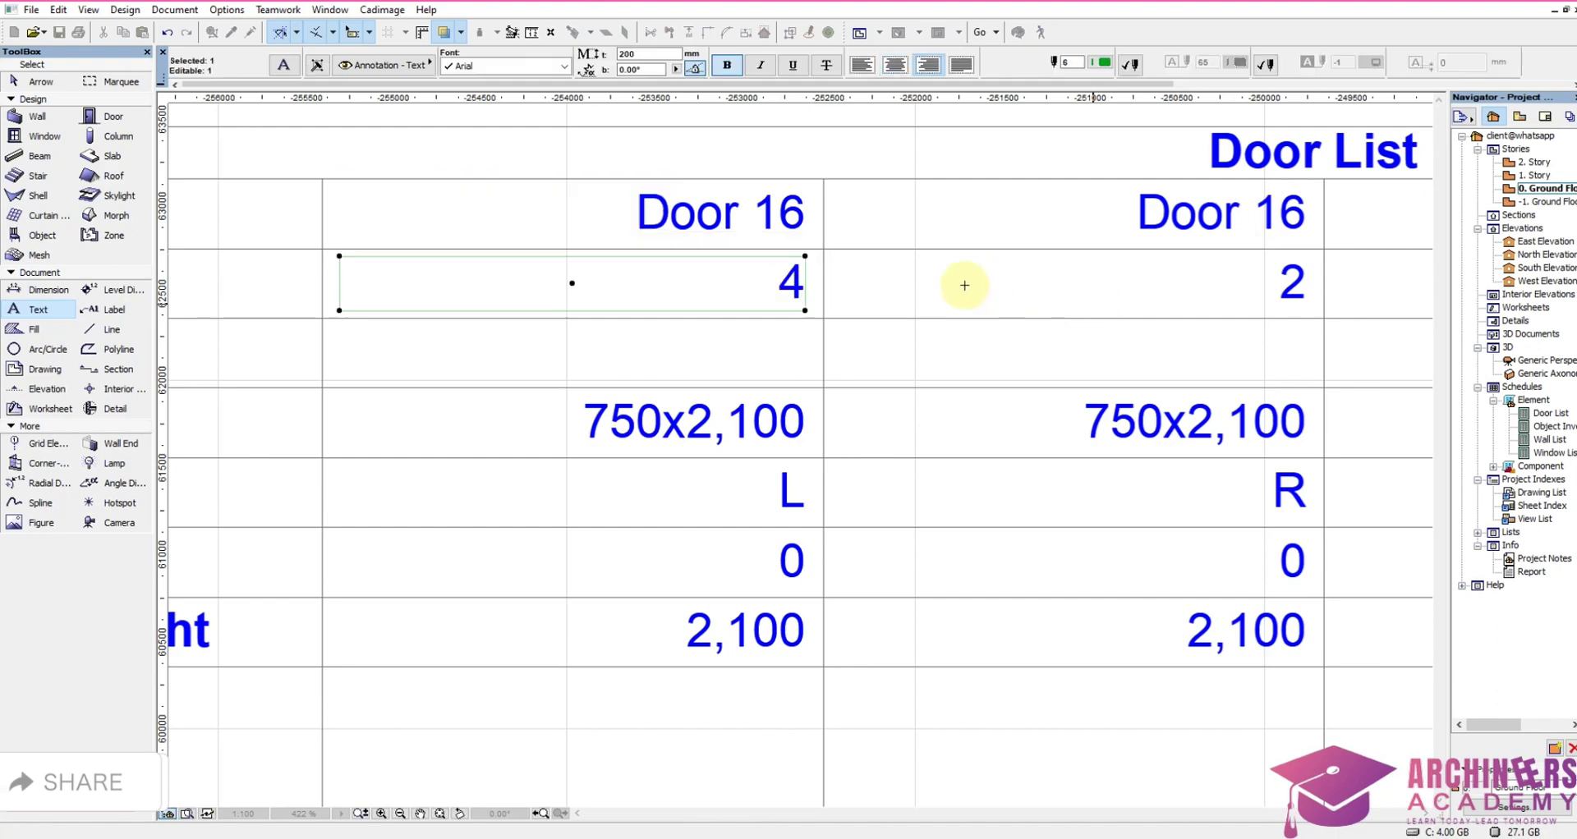
# Step: Delete the right-oriented 750x2,100 door column from the Door List, including its lines, symbol, view and Door 16 name text
pyautogui.scroll(-5, 946, 284)
pyautogui.keyDown('shift'); pyautogui.moveTo(939, 636); pyautogui.dragTo(1029, 365); pyautogui.keyUp('shift')
pyautogui.scroll(3, 1029, 365)
pyautogui.click(1022, 258)
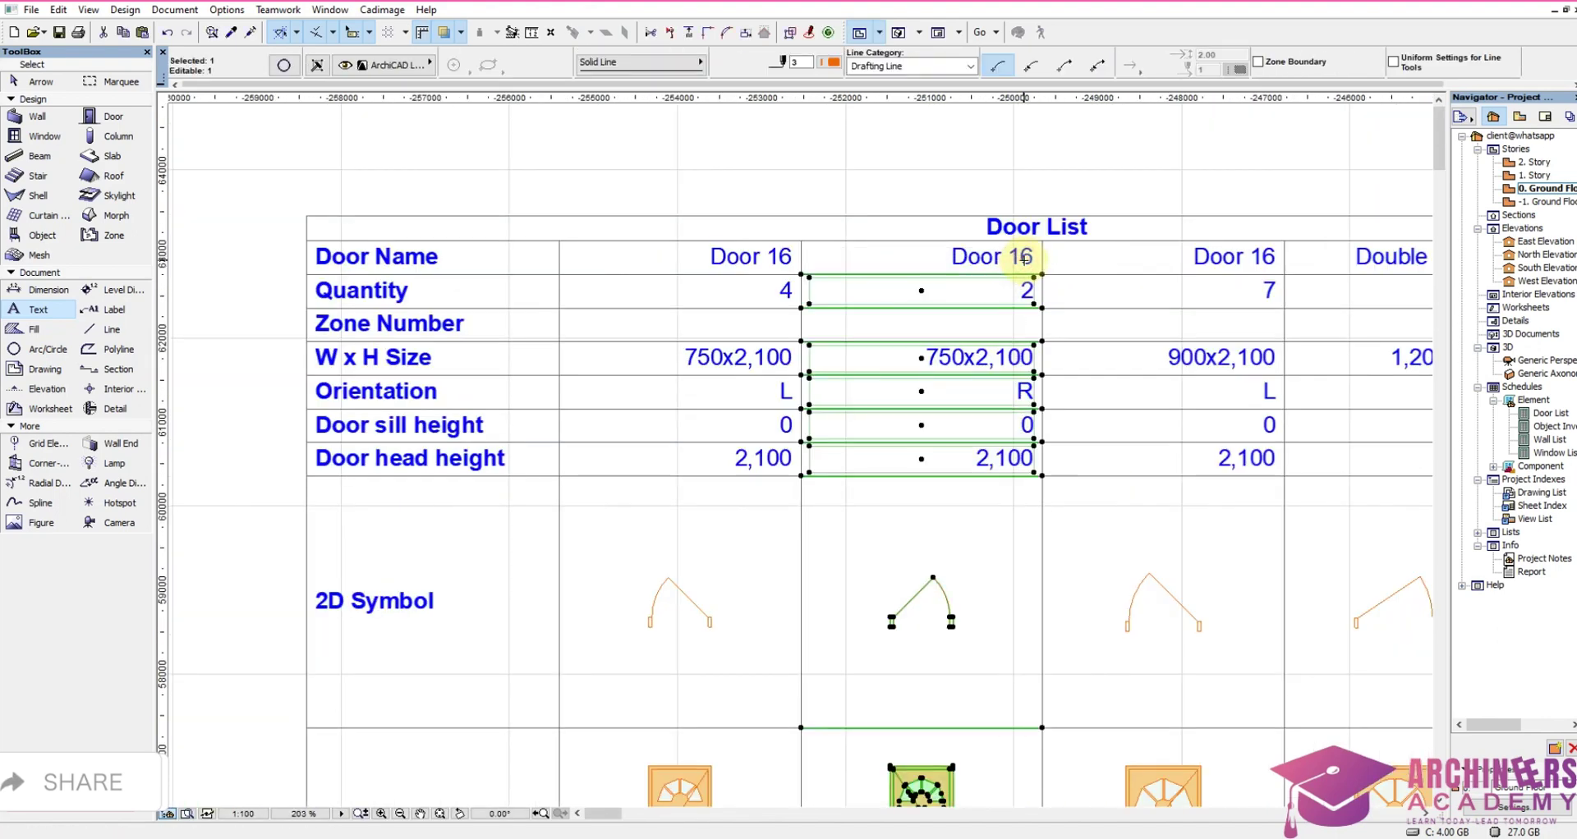
pyautogui.press('Delete')
pyautogui.keyDown('shift'); pyautogui.click(945, 292); pyautogui.keyUp('shift')
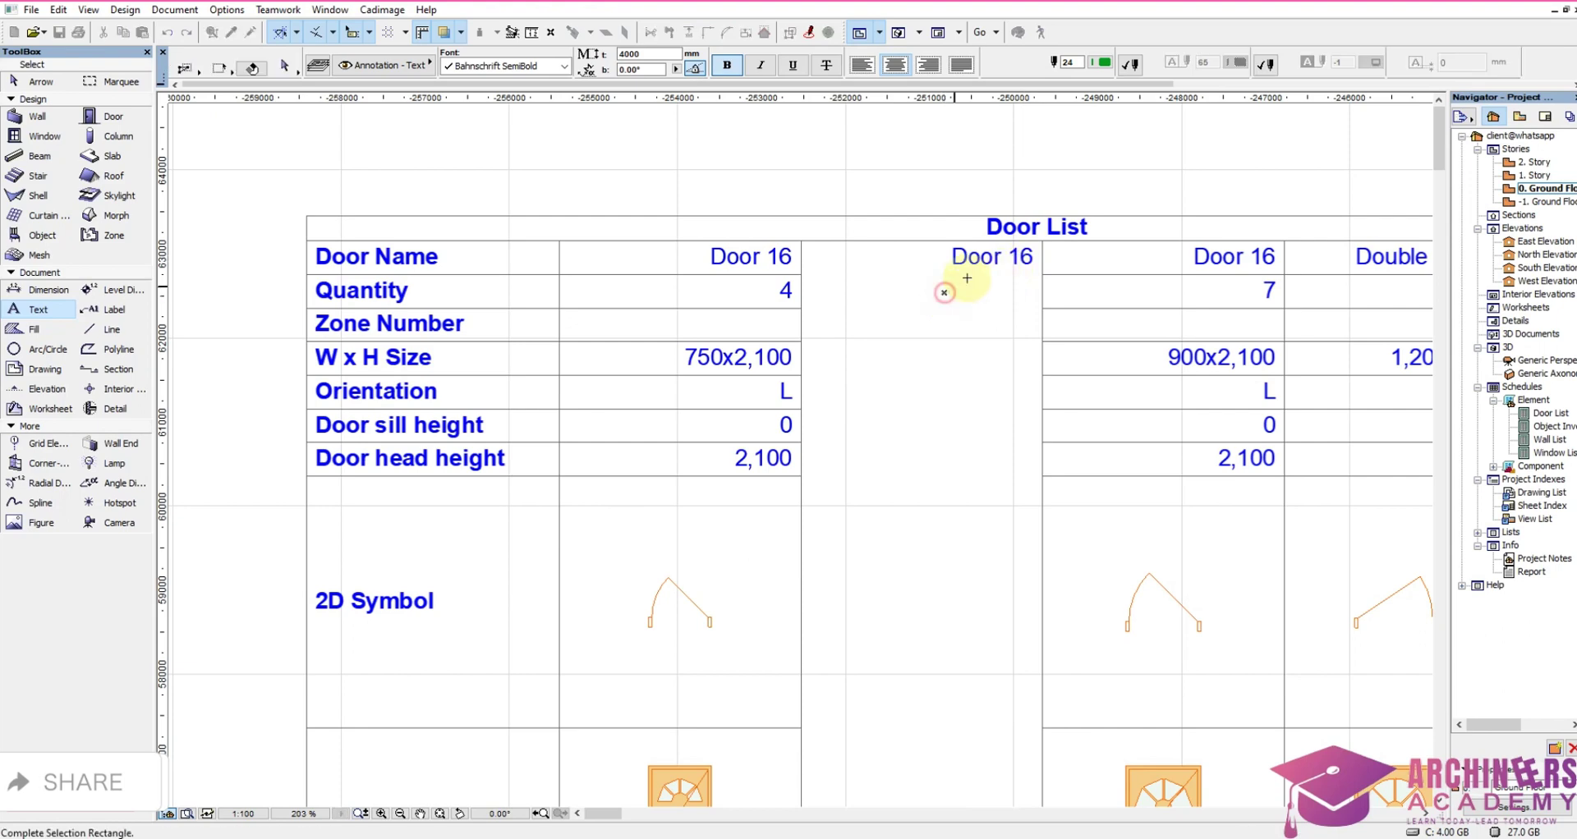
pyautogui.keyDown('shift'); pyautogui.click(1025, 256); pyautogui.keyUp('shift')
pyautogui.keyDown('shift'); pyautogui.click(1036, 246); pyautogui.keyUp('shift')
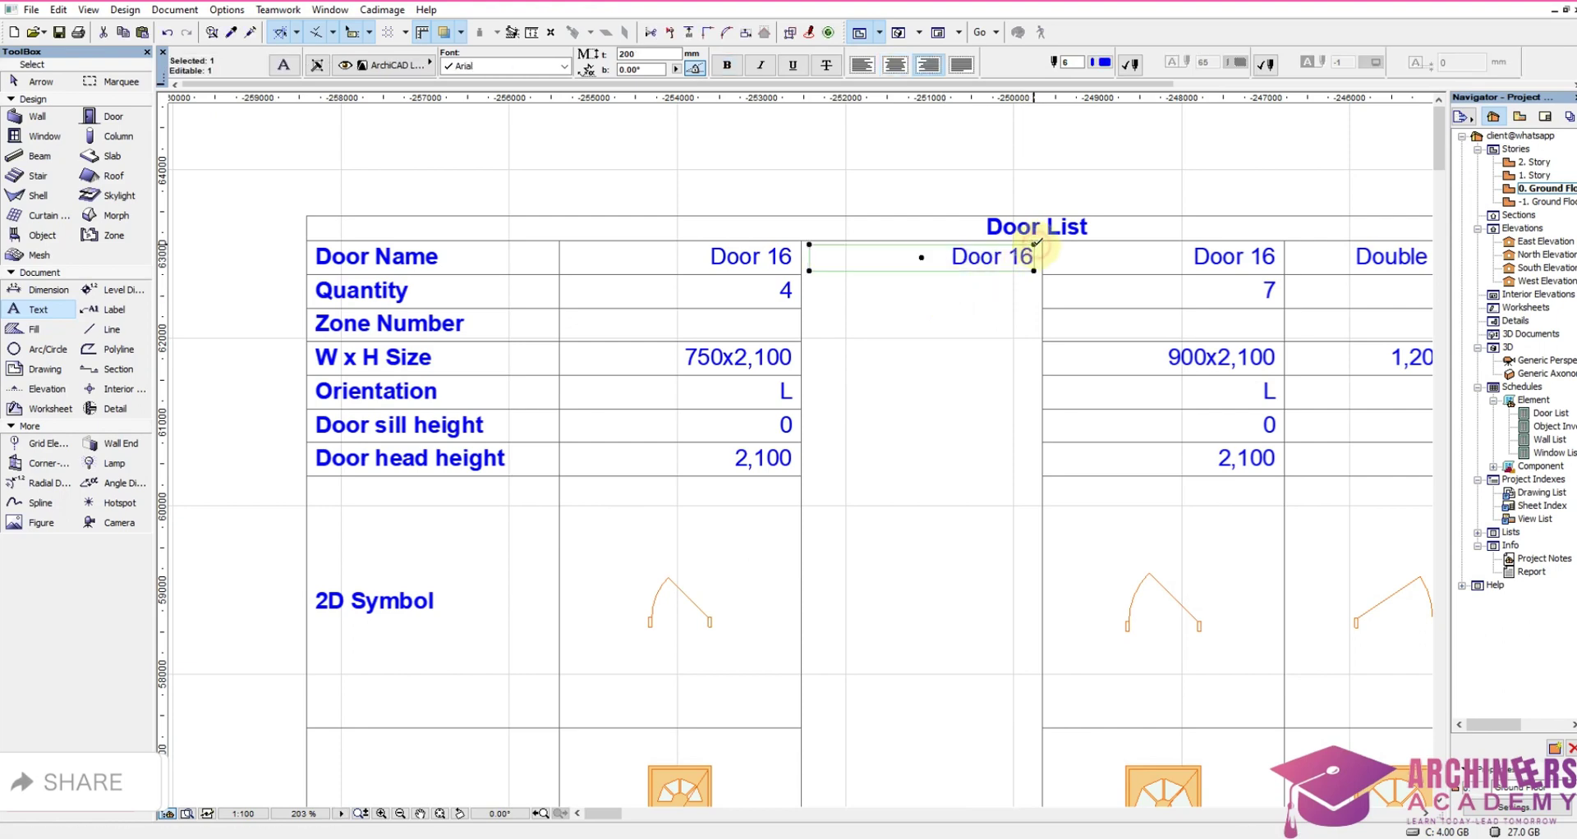
pyautogui.press('Delete')
pyautogui.scroll(-4, 950, 295)
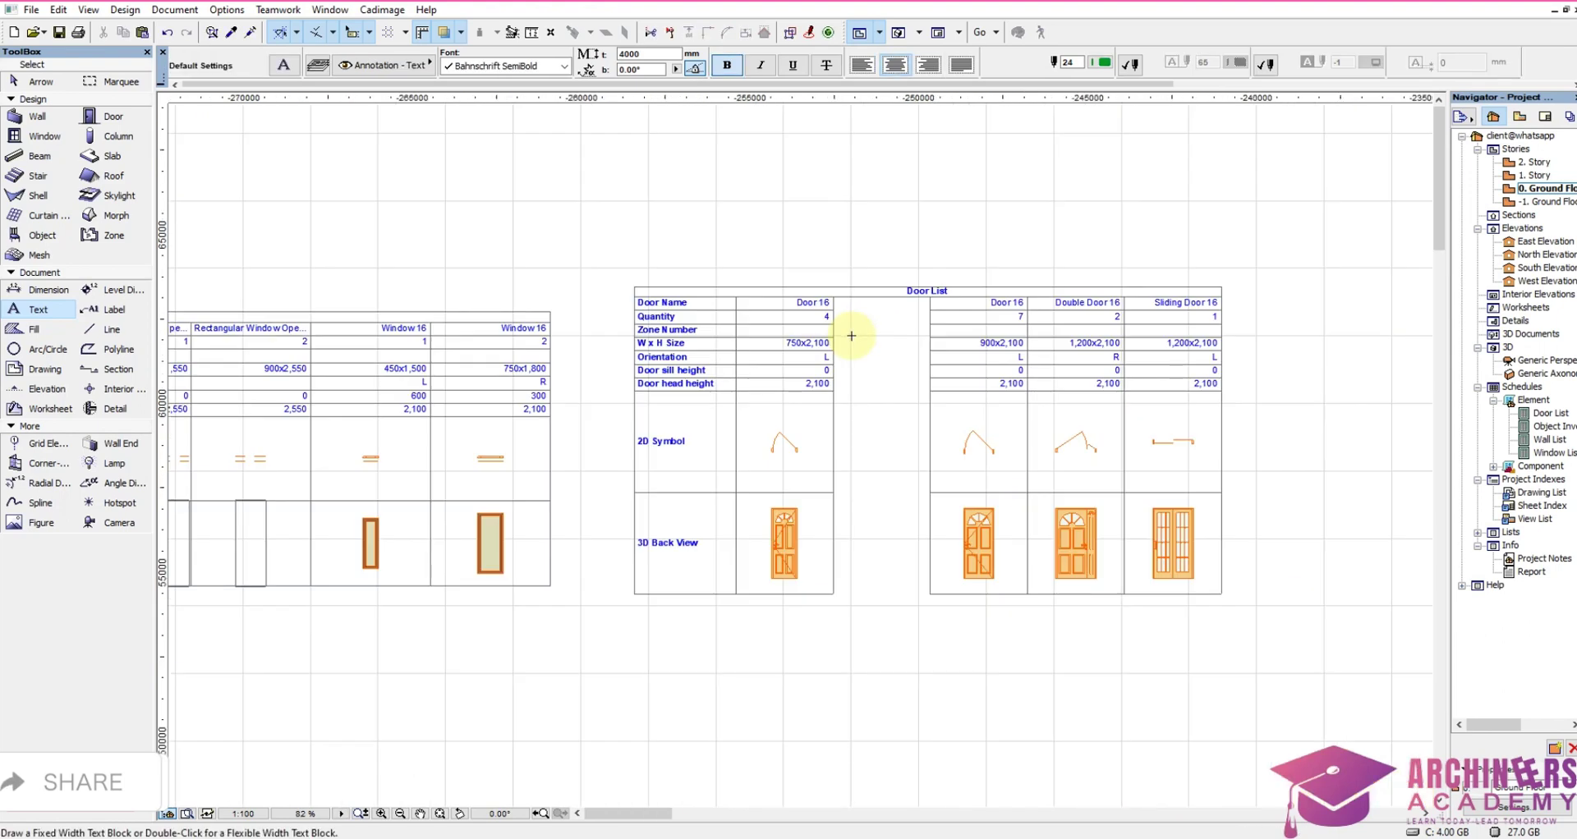
# Step: Move the whole 900x2,100 door column across the gap so it adjoins the 750x2,100 door column
pyautogui.scroll(4, 940, 451)
pyautogui.scroll(-3, 961, 441)
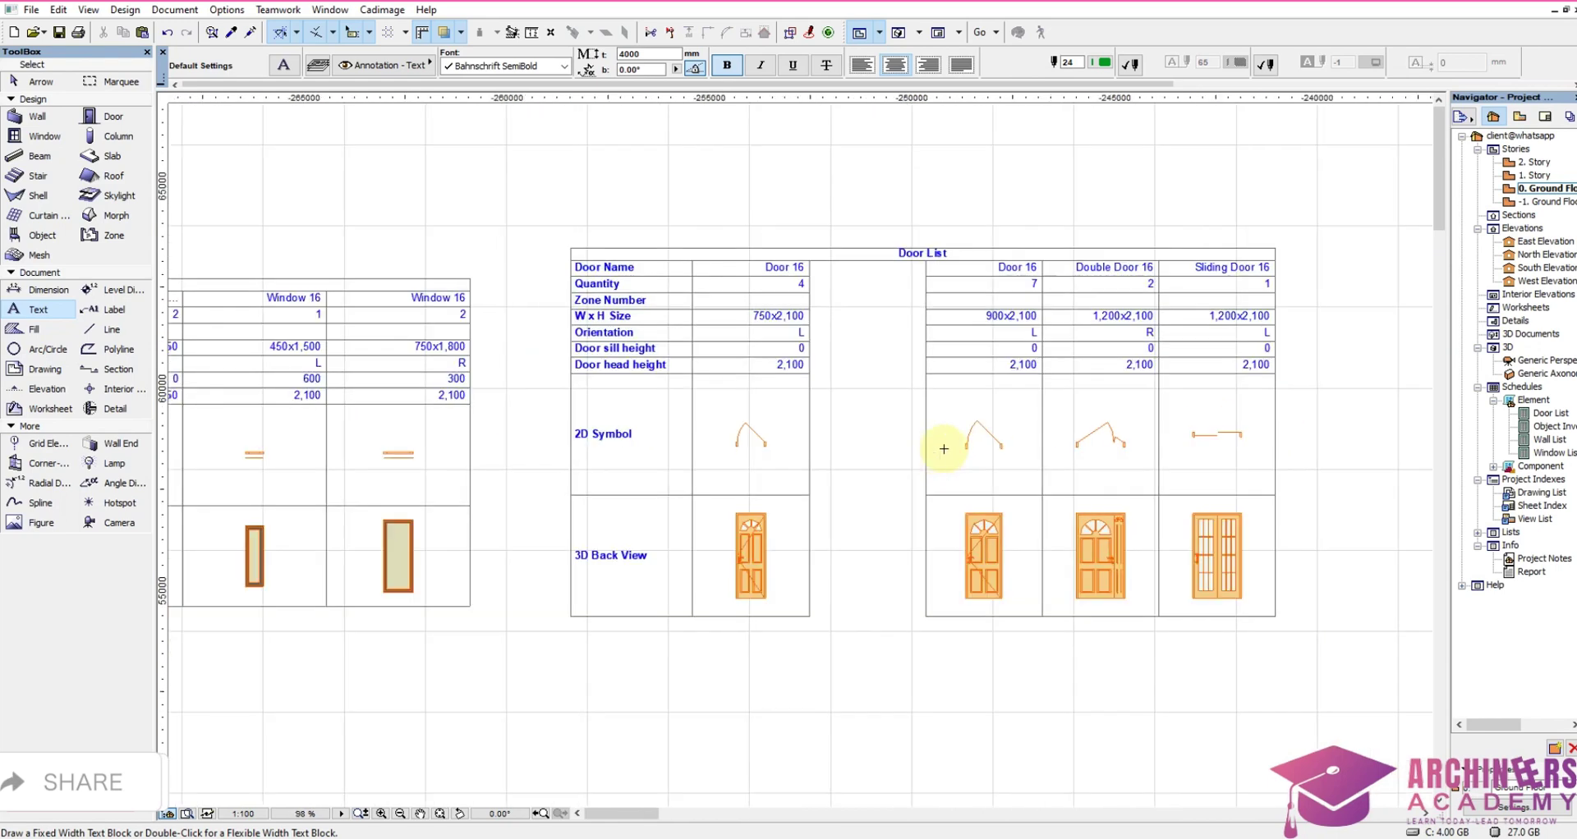
pyautogui.scroll(3, 1129, 301)
pyautogui.scroll(-1, 929, 432)
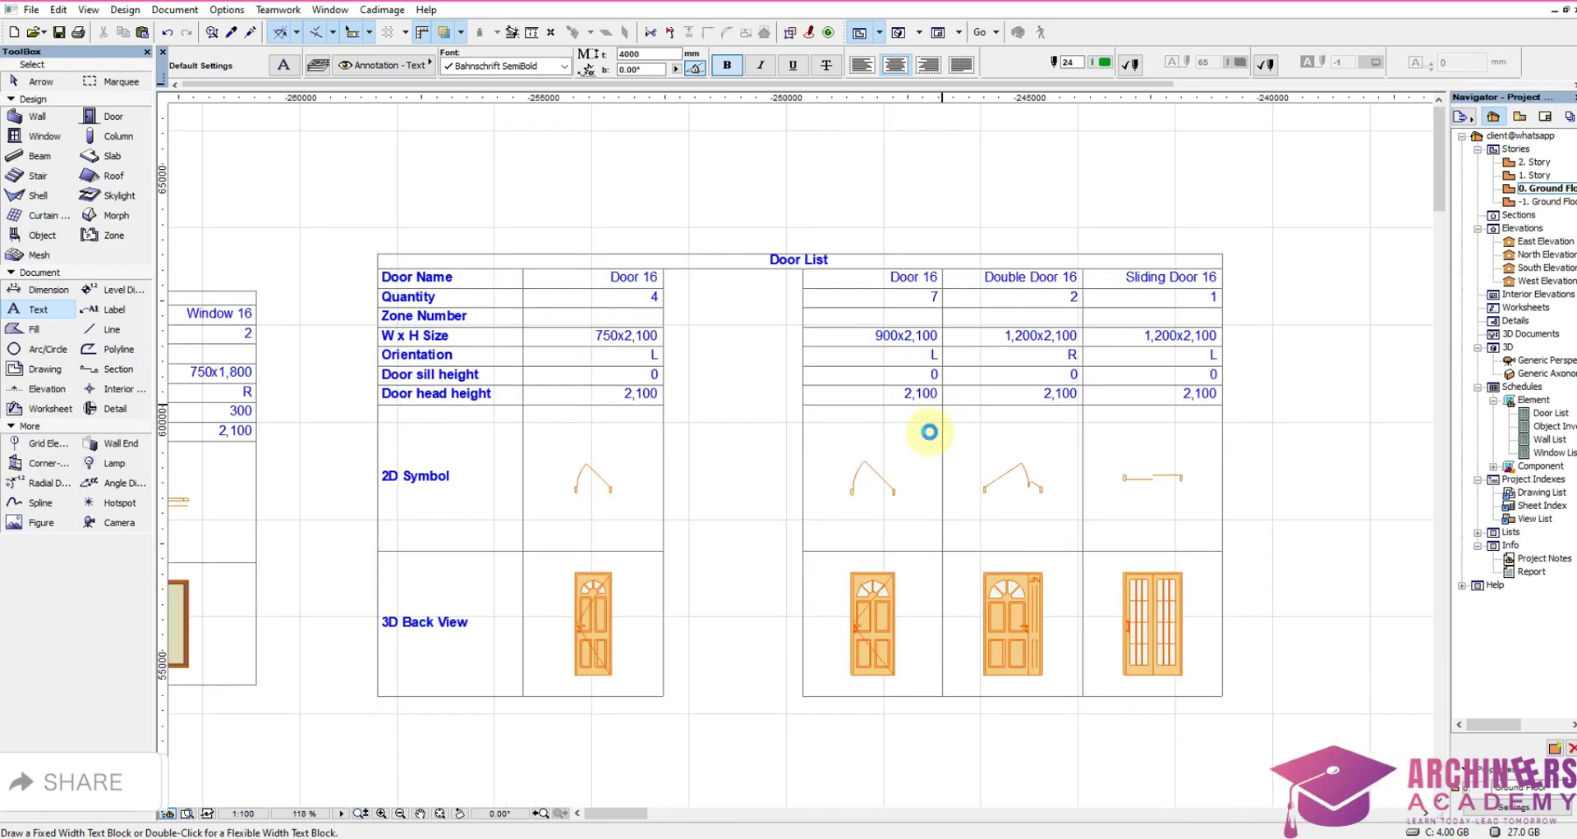
pyautogui.keyDown('shift'); pyautogui.click(781, 724); pyautogui.keyUp('shift')
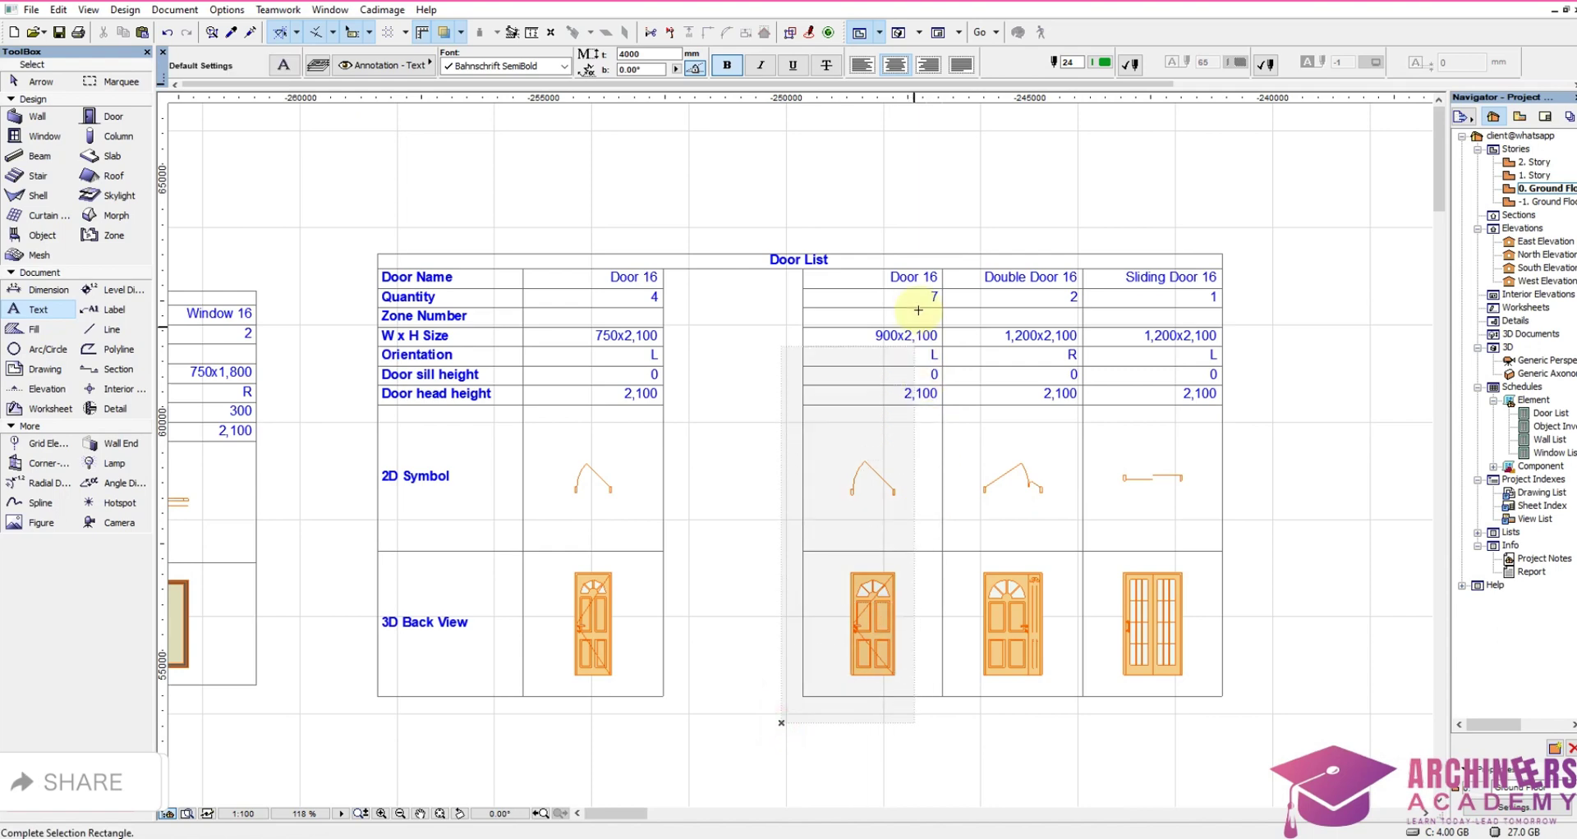
pyautogui.scroll(3, 935, 275)
pyautogui.moveTo(932, 280); pyautogui.dragTo(932, 280)
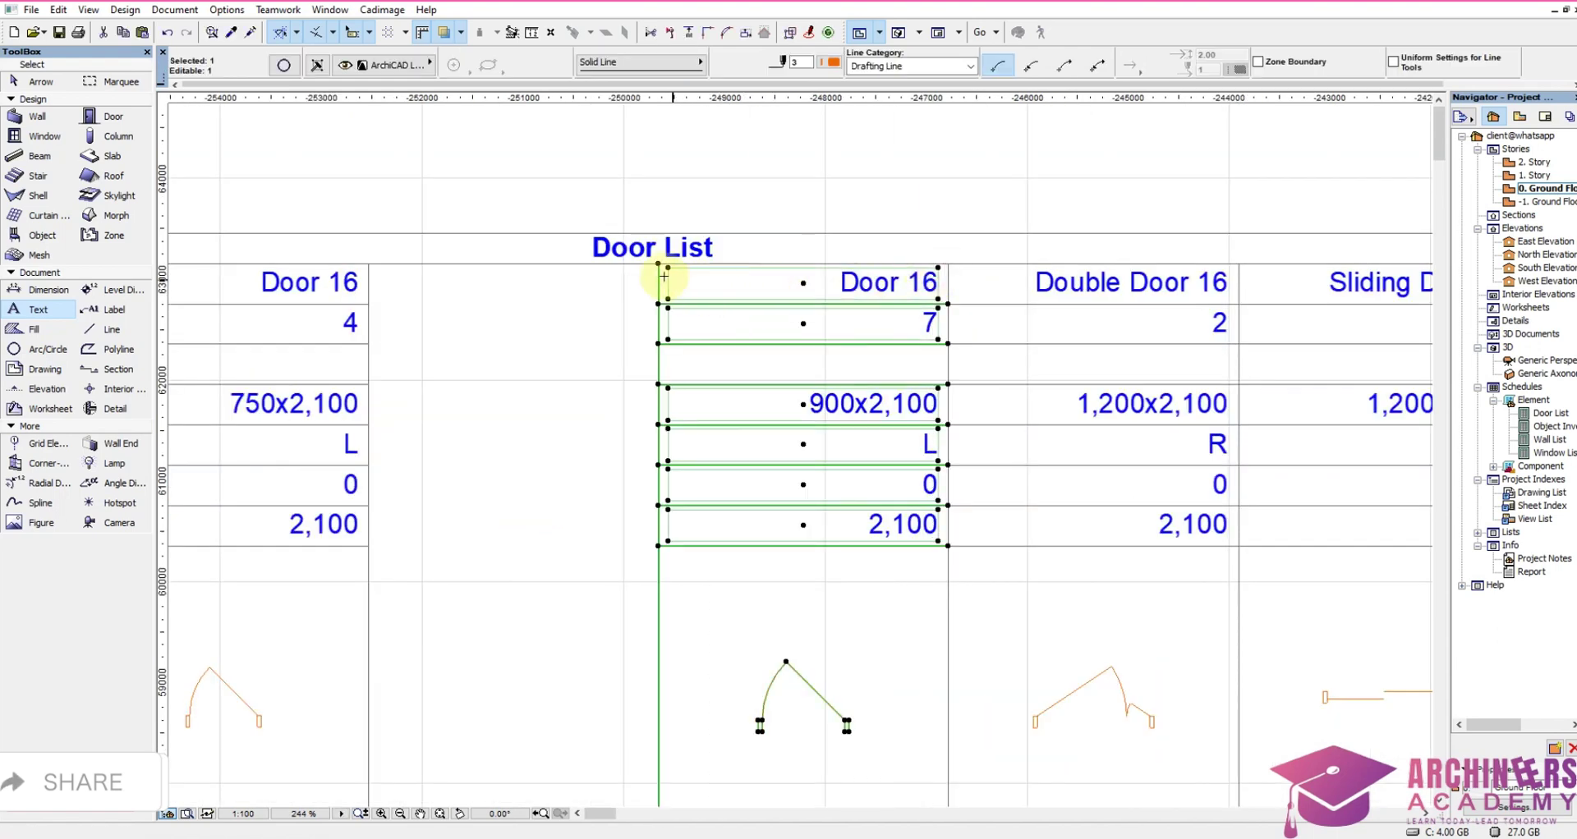
pyautogui.hotkey('ctrl', 'd')
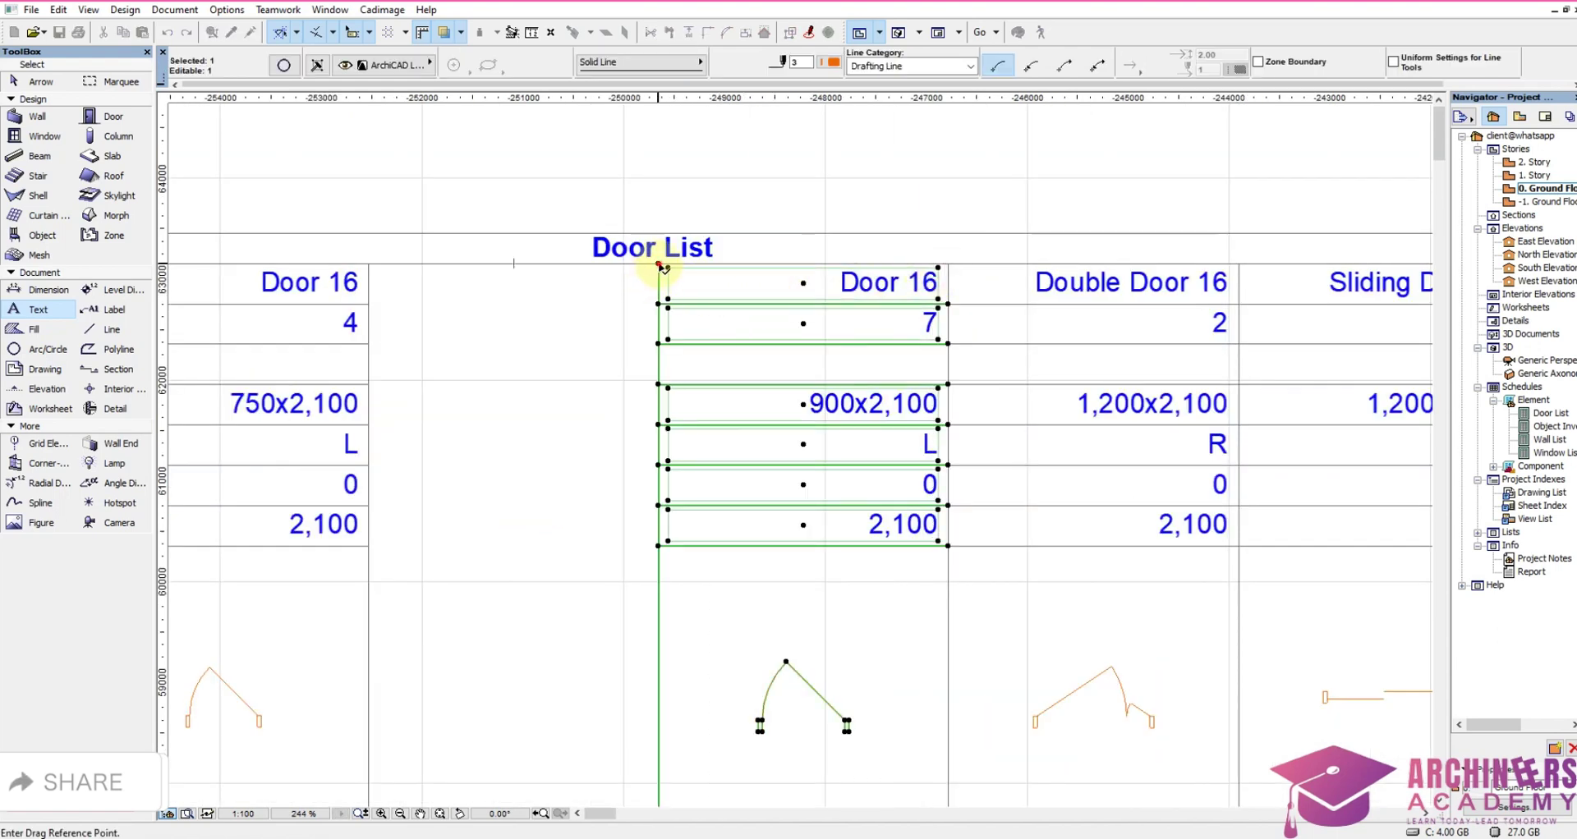
pyautogui.click(661, 265)
pyautogui.click(369, 265)
pyautogui.scroll(-1, 873, 329)
pyautogui.scroll(-3, 872, 329)
pyautogui.press('Escape')
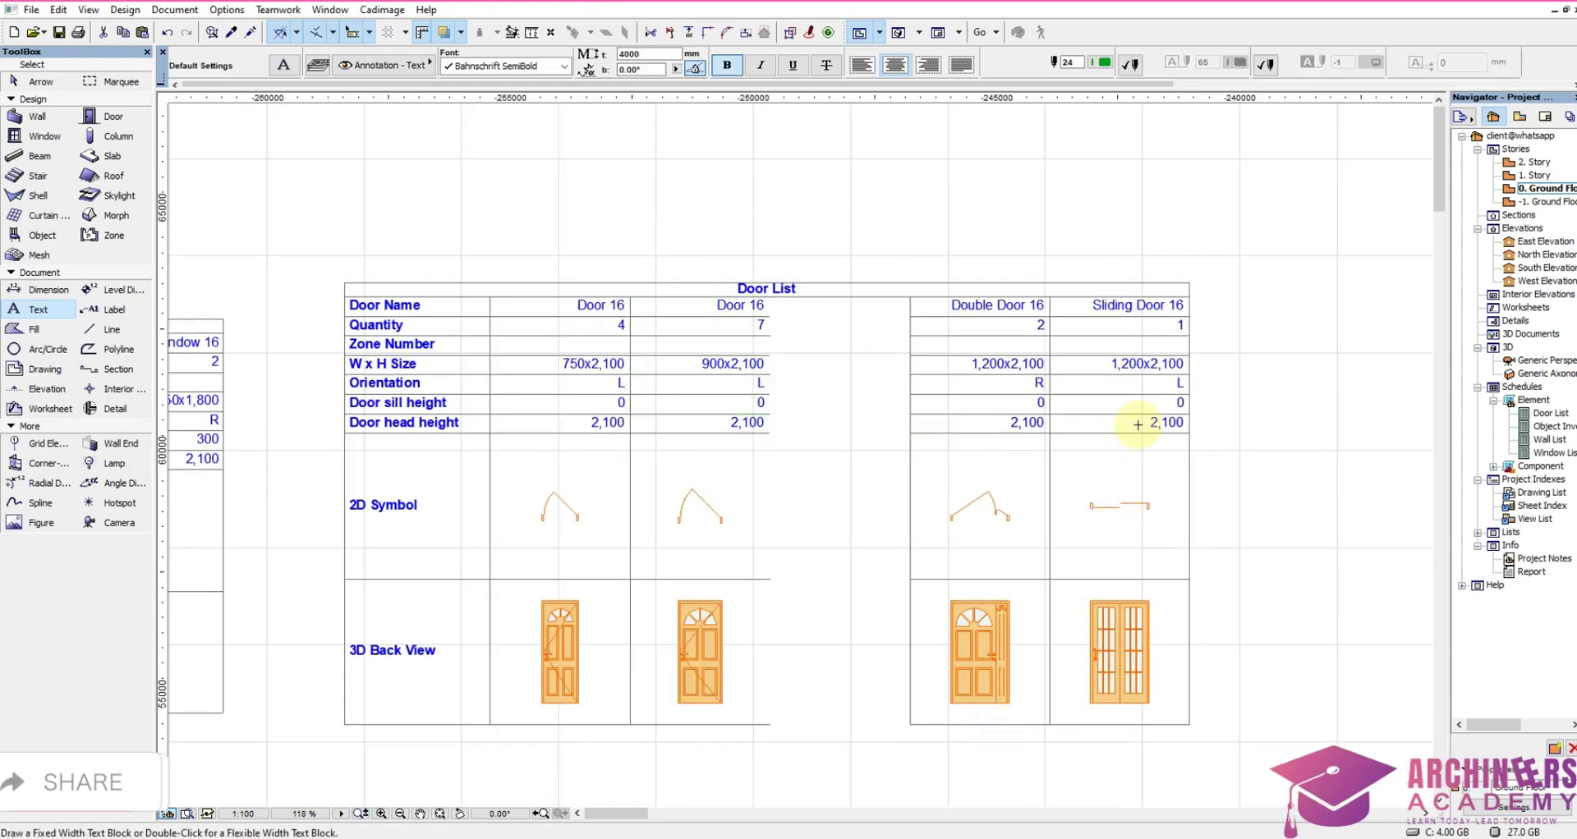
# Step: Move the Double Door 16 and Sliding Door 16 columns together so they adjoin the 900x2,100 door column
pyautogui.scroll(2, 1121, 448)
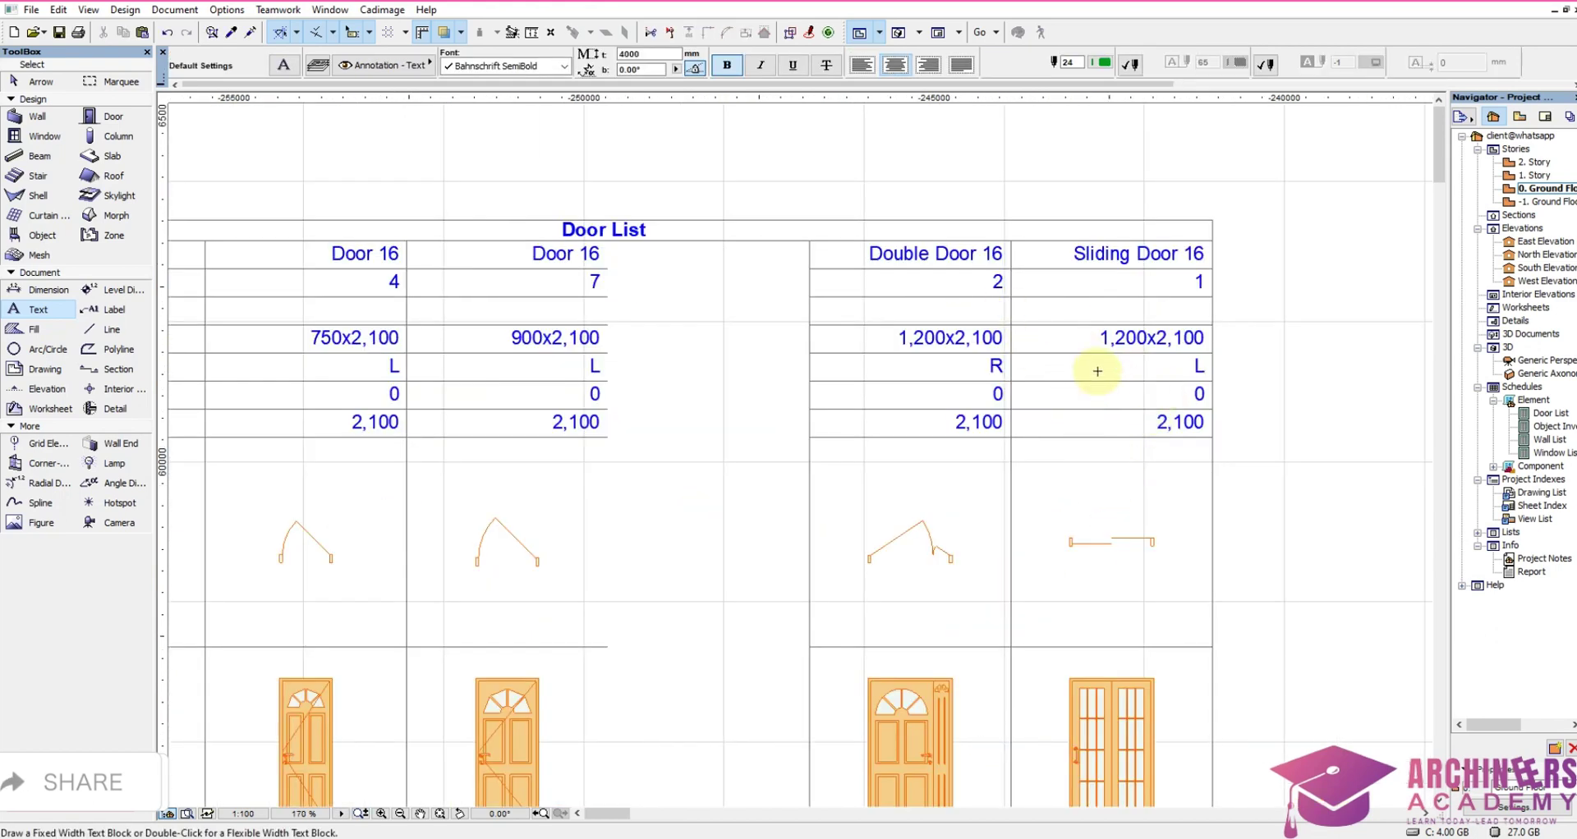
pyautogui.scroll(-3, 1084, 369)
pyautogui.scroll(2, 1011, 385)
pyautogui.scroll(-2, 1071, 353)
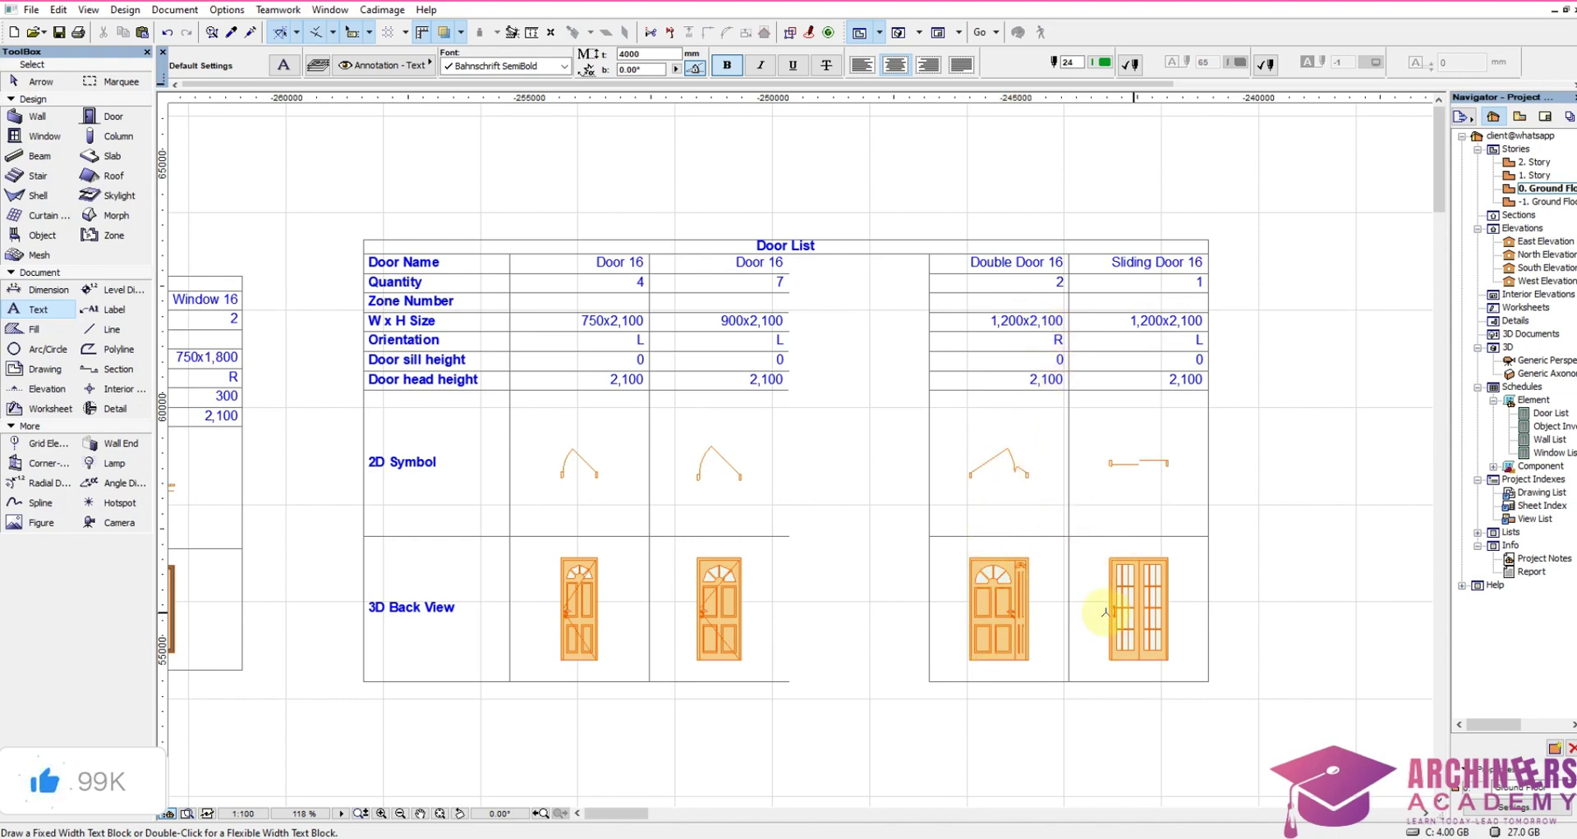
pyautogui.keyDown('shift'); pyautogui.moveTo(910, 702); pyautogui.dragTo(1253, 254); pyautogui.keyUp('shift')
pyautogui.scroll(3, 908, 647)
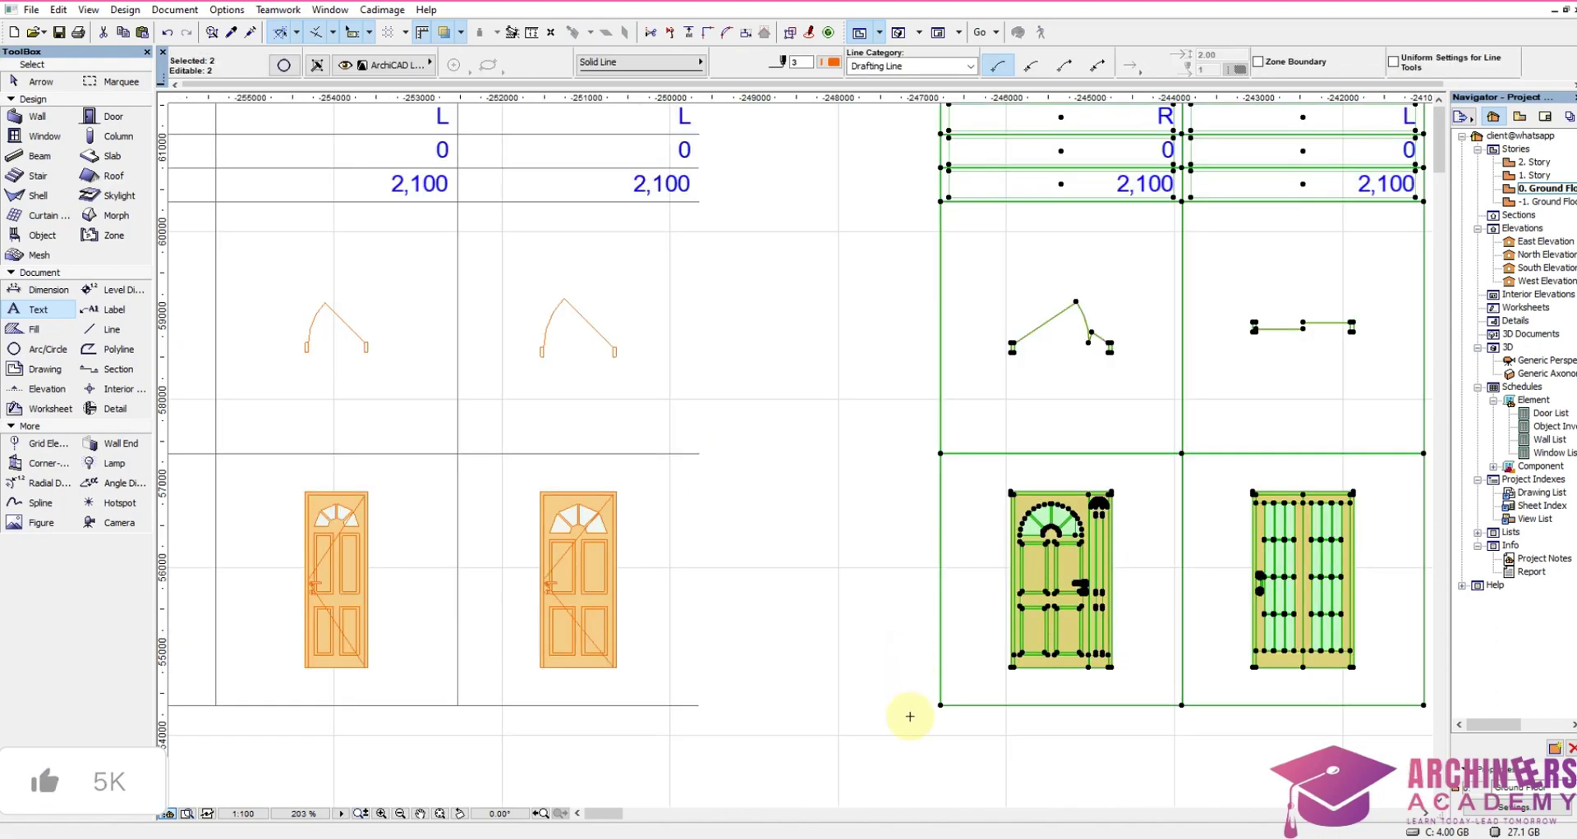
pyautogui.click(941, 705)
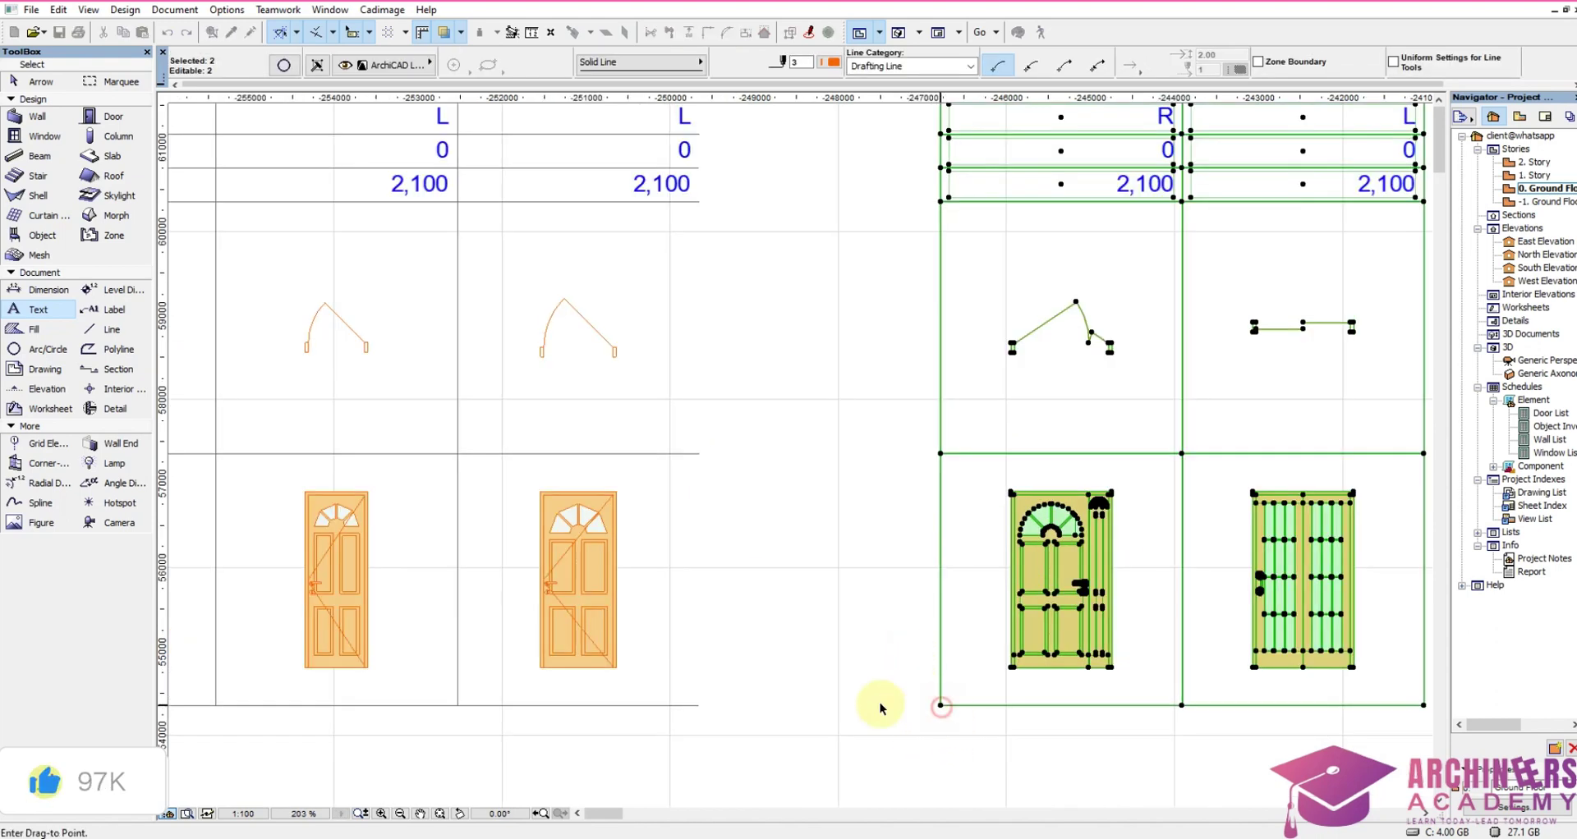
pyautogui.click(699, 704)
pyautogui.scroll(-5, 1120, 605)
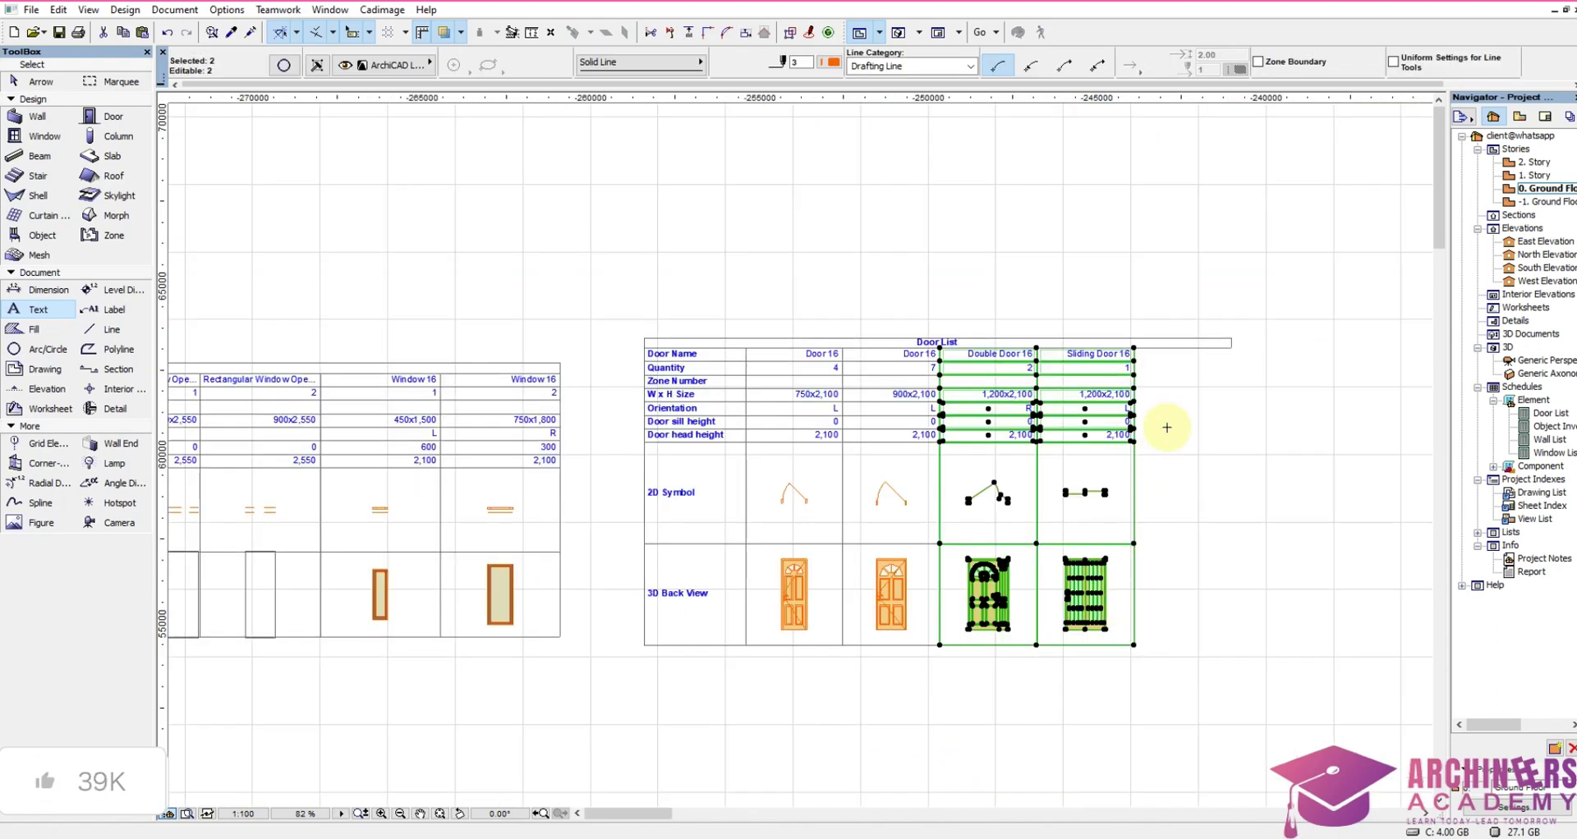
pyautogui.scroll(4, 1201, 372)
pyautogui.press('Escape')
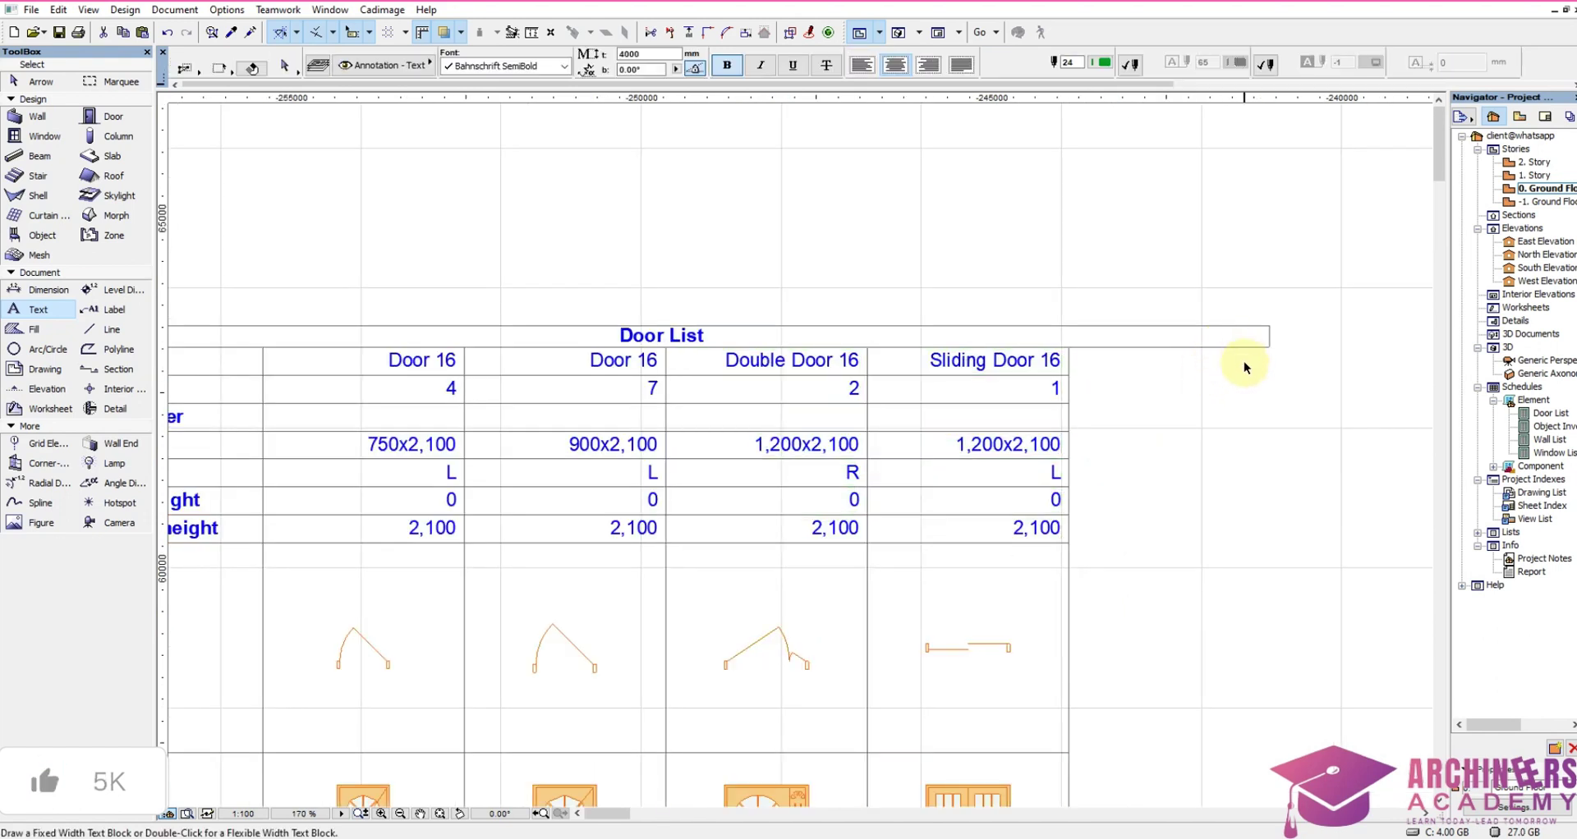
# Step: Shrink the Door List title's text box to end at the outer edge of the Sliding Door 16 column
pyautogui.keyDown('shift'); pyautogui.moveTo(1244, 364); pyautogui.dragTo(1315, 289); pyautogui.keyUp('shift')
pyautogui.click(1263, 348)
pyautogui.click(1066, 345)
# Step: Pull both overhanging corners of the Door List header frame back to the outer edge of the Sliding Door 16 column
pyautogui.click(1189, 378)
pyautogui.keyDown('shift'); pyautogui.moveTo(1201, 367); pyautogui.dragTo(1207, 303); pyautogui.keyUp('shift')
pyautogui.click(1198, 376)
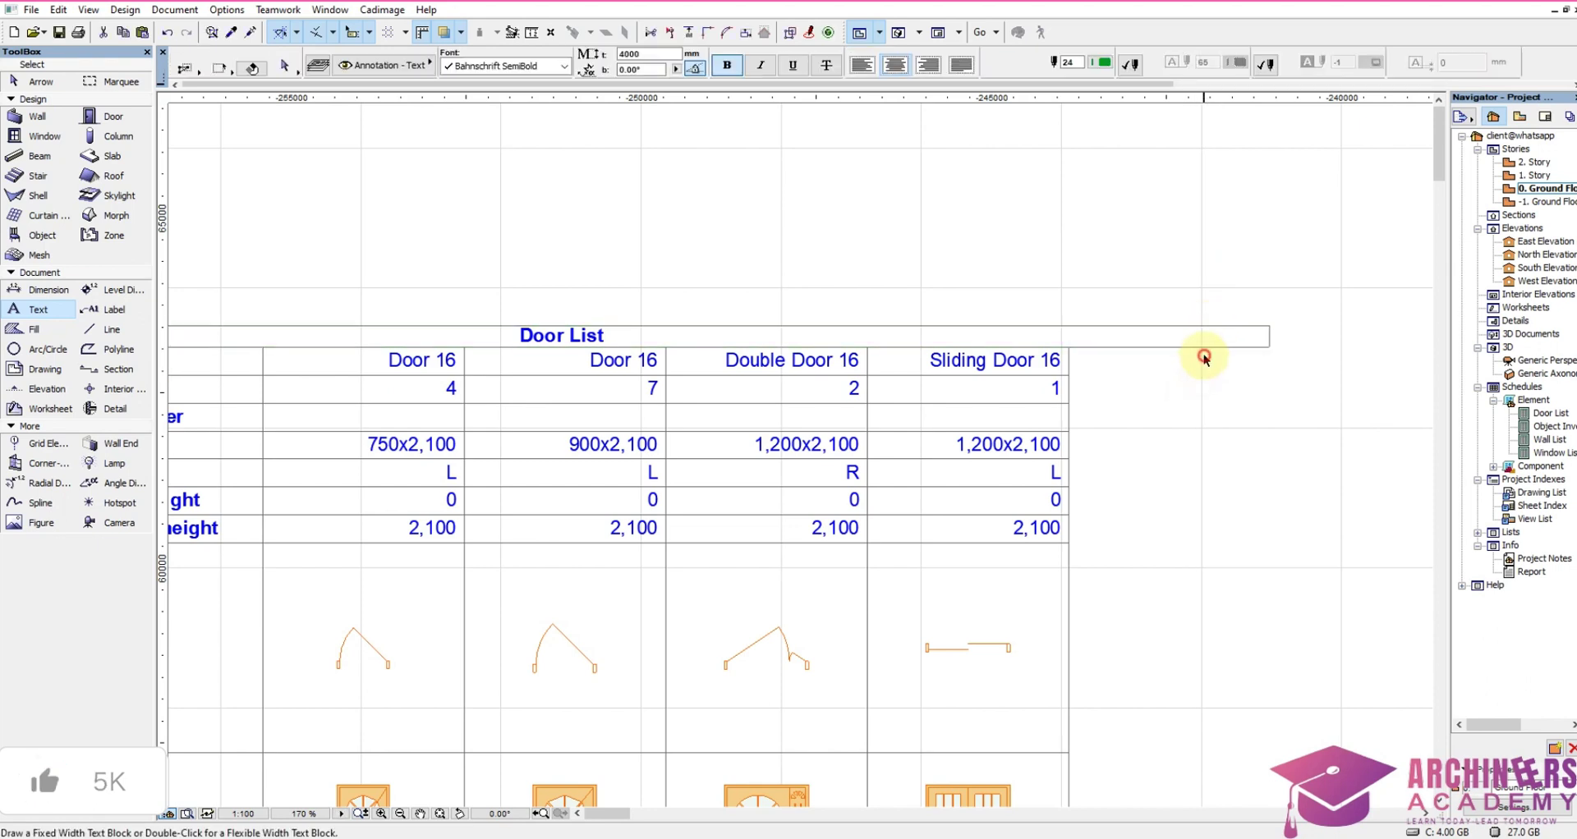
pyautogui.keyDown('shift'); pyautogui.moveTo(1203, 356); pyautogui.dragTo(1265, 315); pyautogui.keyUp('shift')
pyautogui.press('Delete')
pyautogui.click(1269, 347)
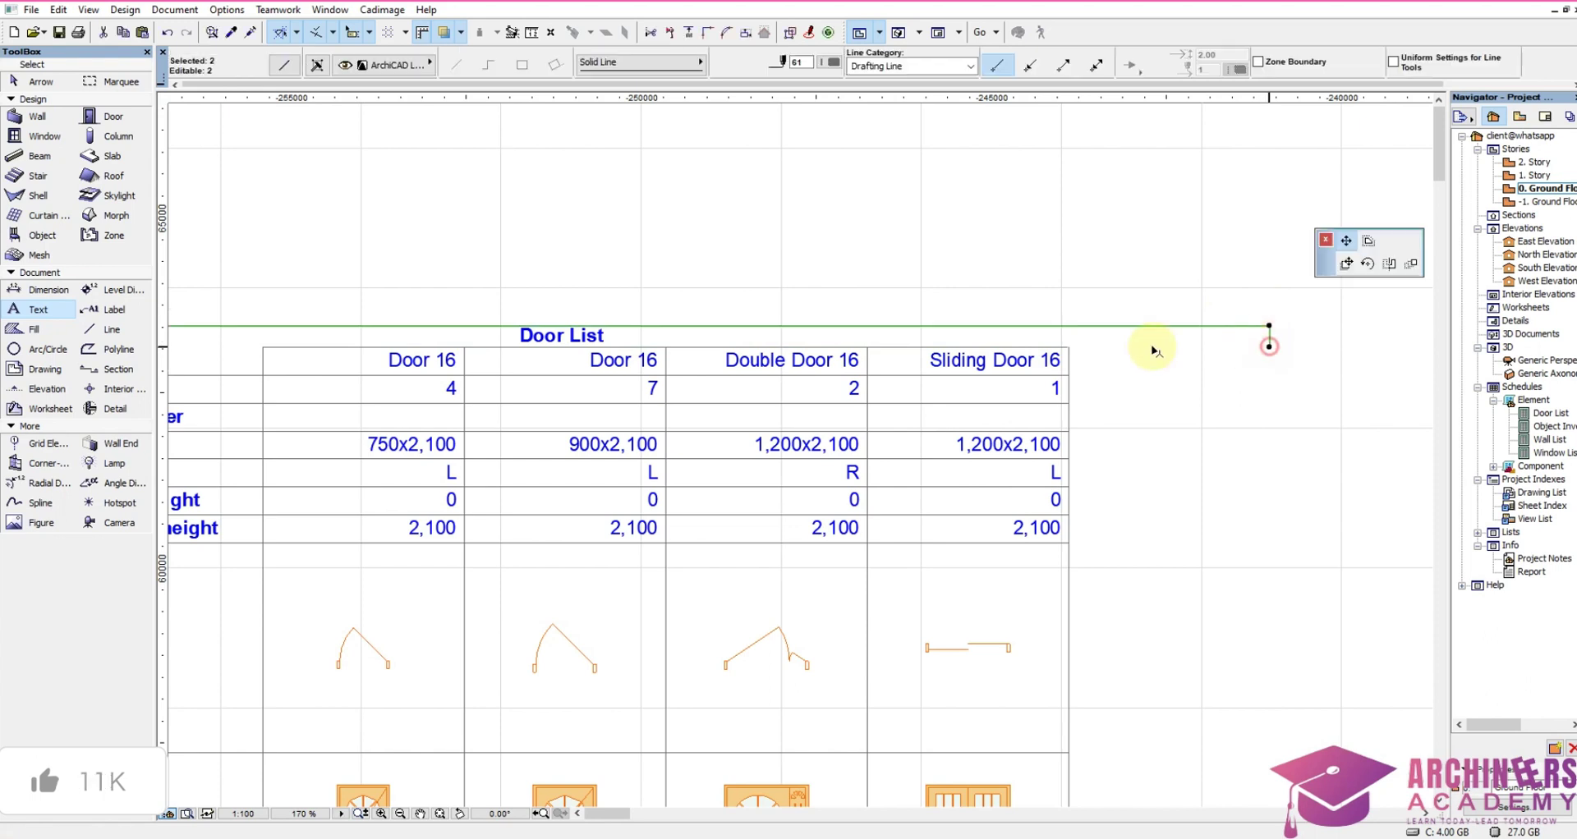
pyautogui.click(1068, 346)
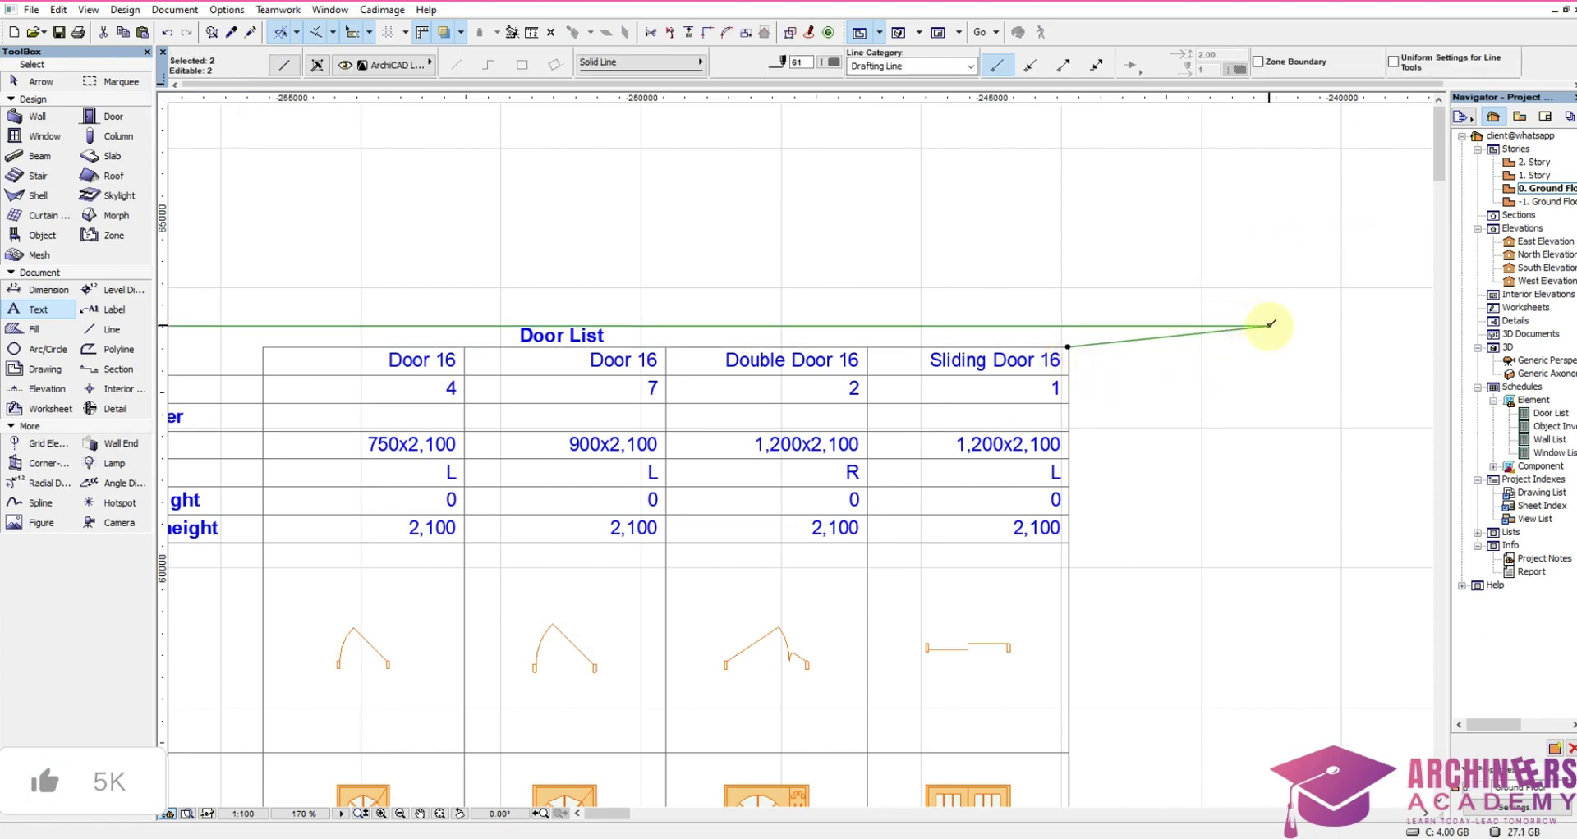
pyautogui.click(1270, 325)
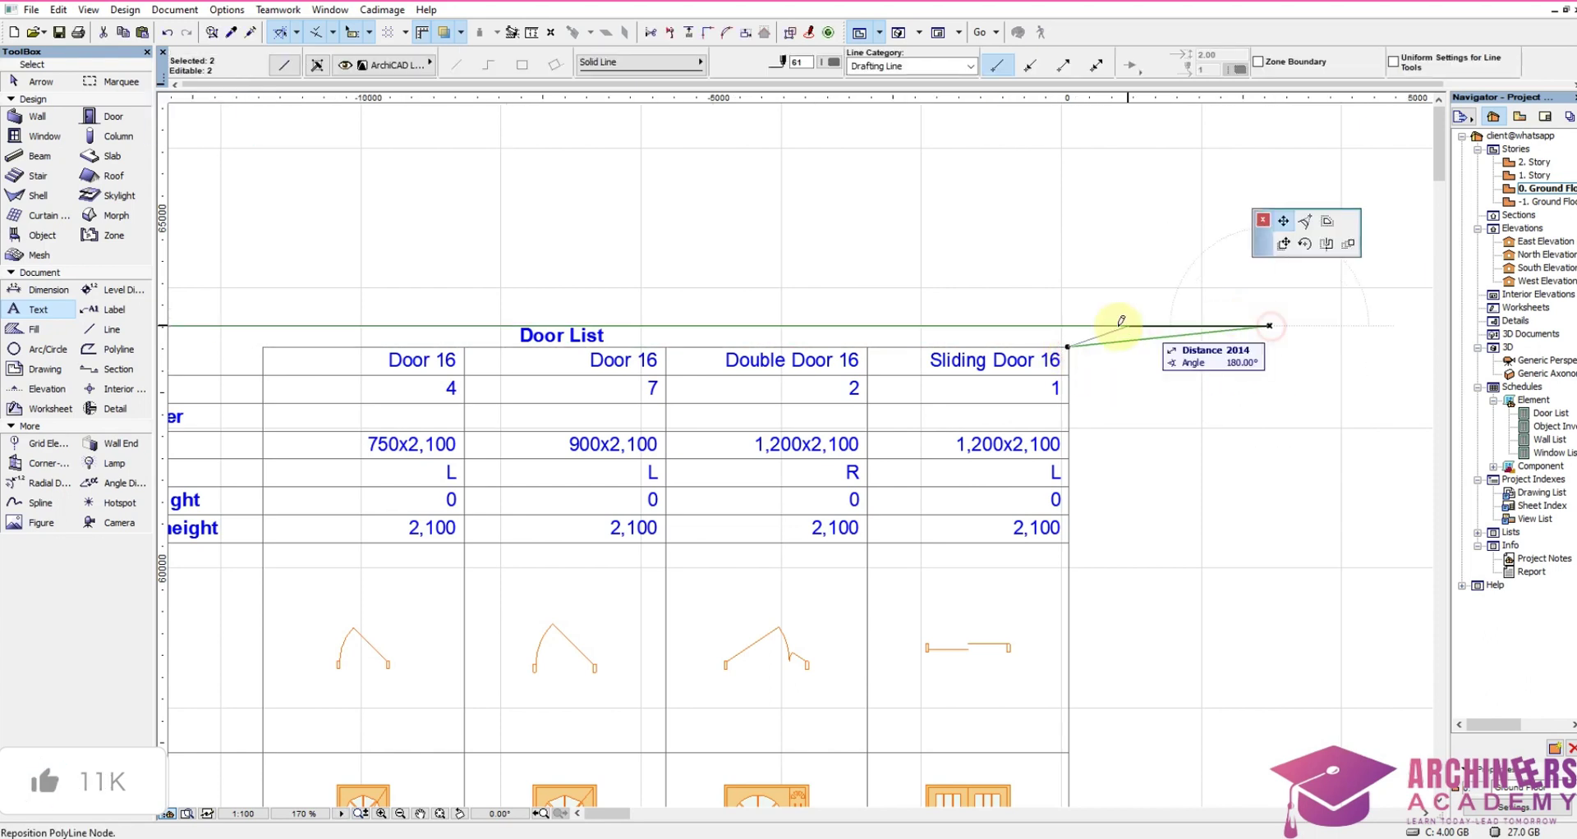
pyautogui.click(1068, 325)
pyautogui.press('Escape')
pyautogui.scroll(-4, 1149, 300)
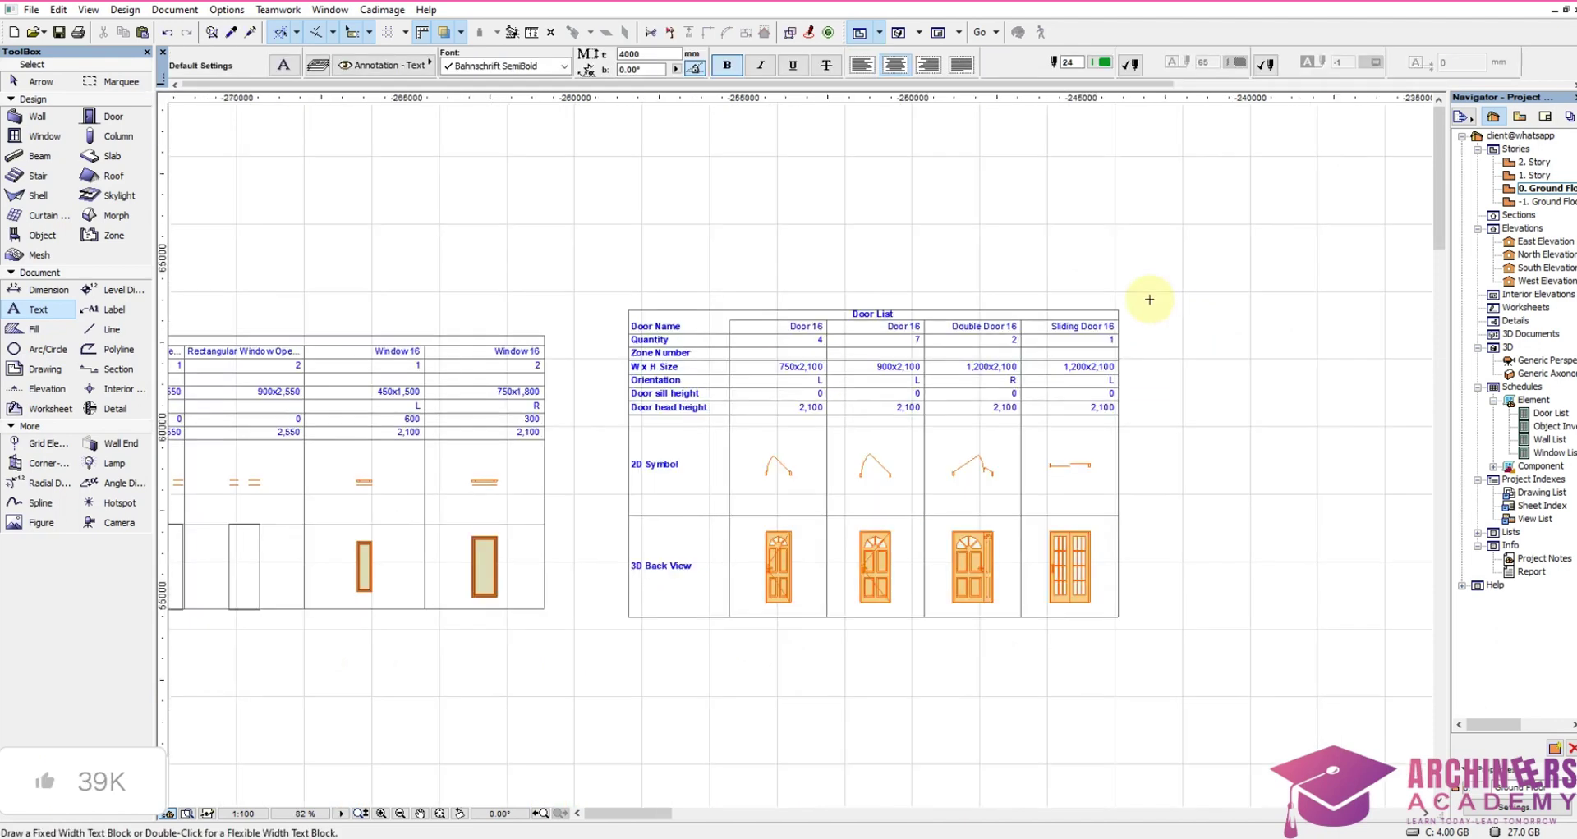
# Step: Align both end corners of the Door List header frame exactly with the outer border line of the Sliding Door 16 column
pyautogui.scroll(10, 1149, 299)
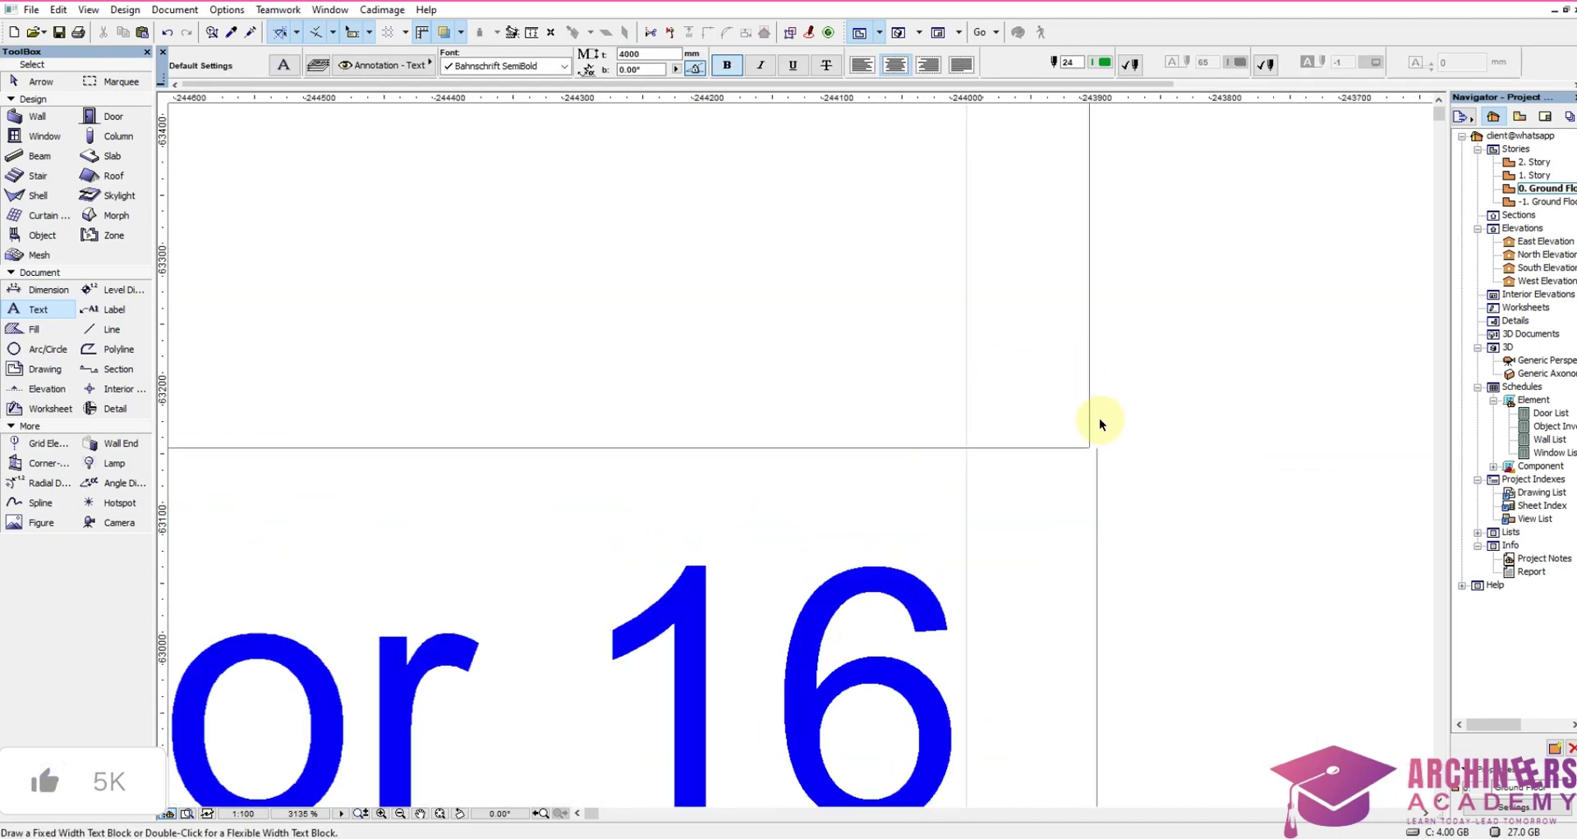
pyautogui.keyDown('shift'); pyautogui.click(1089, 416); pyautogui.keyUp('shift')
pyautogui.keyDown('shift'); pyautogui.click(1083, 448); pyautogui.keyUp('shift')
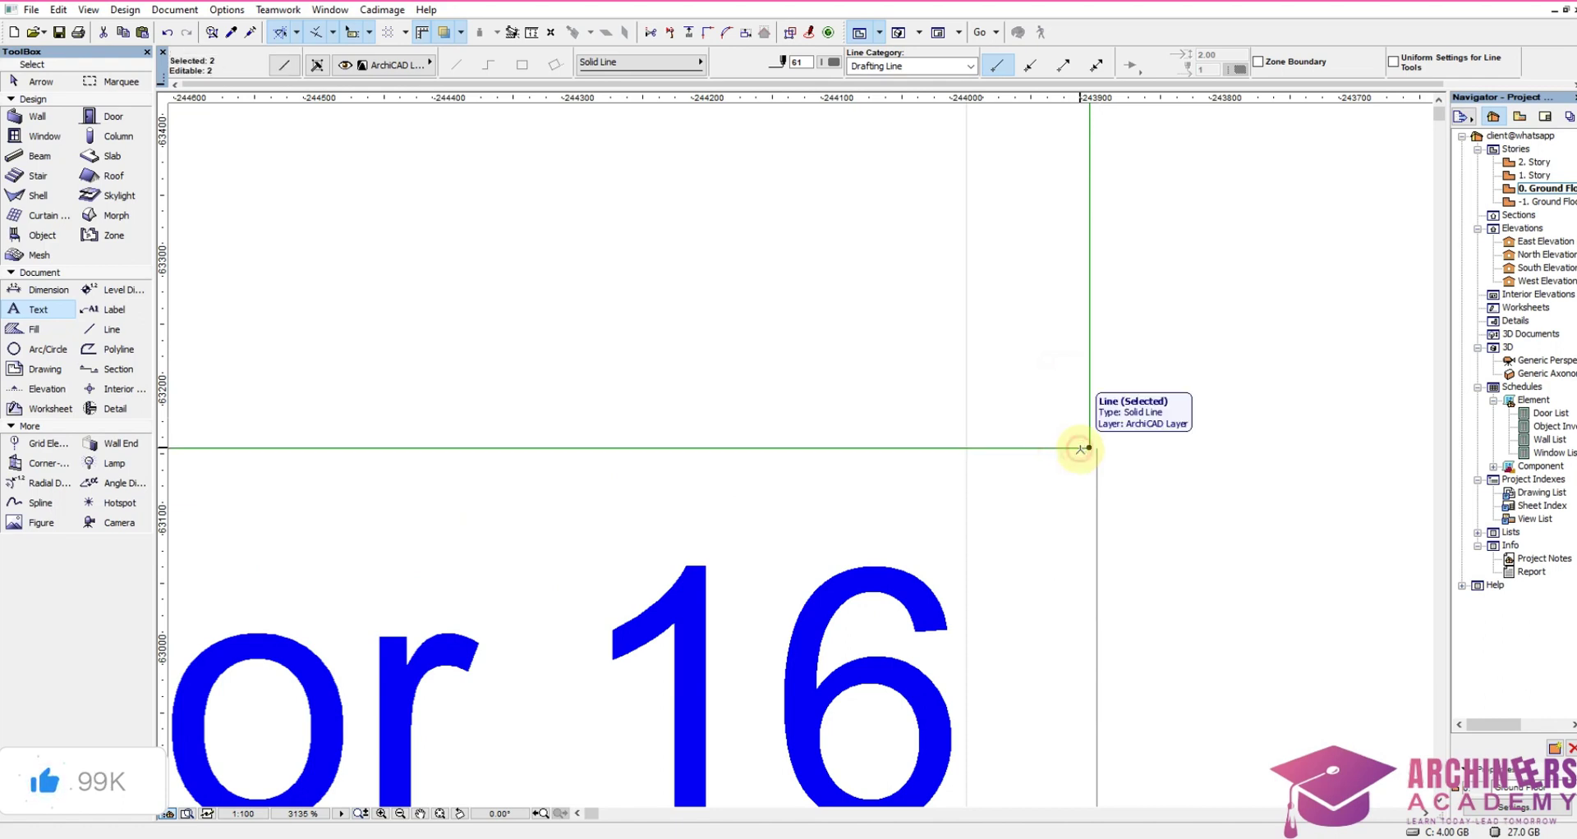
pyautogui.click(1084, 448)
pyautogui.click(1097, 445)
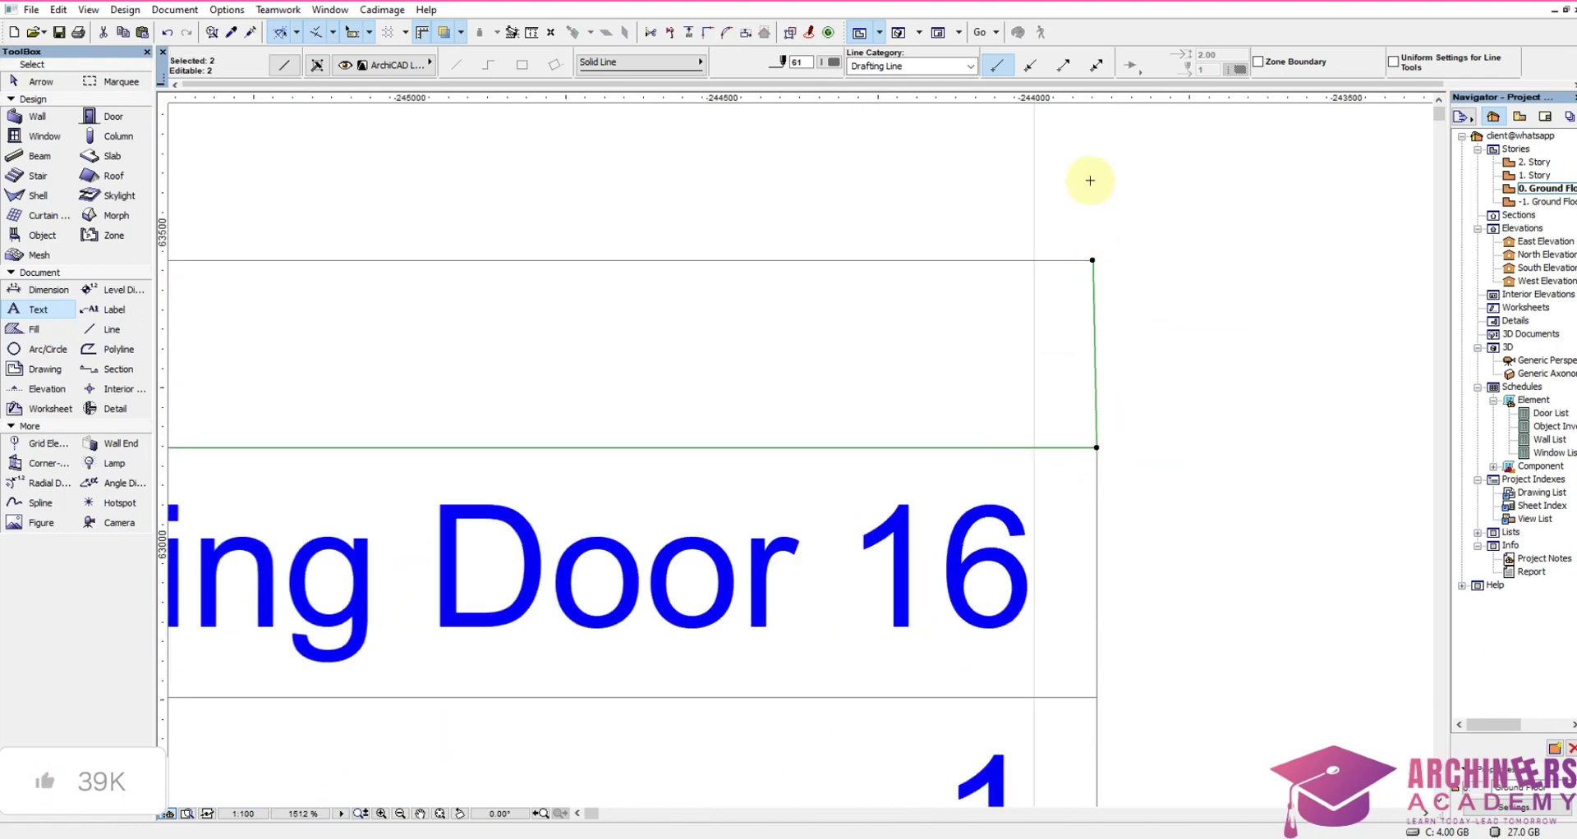
pyautogui.keyDown('shift'); pyautogui.click(1076, 261); pyautogui.keyUp('shift')
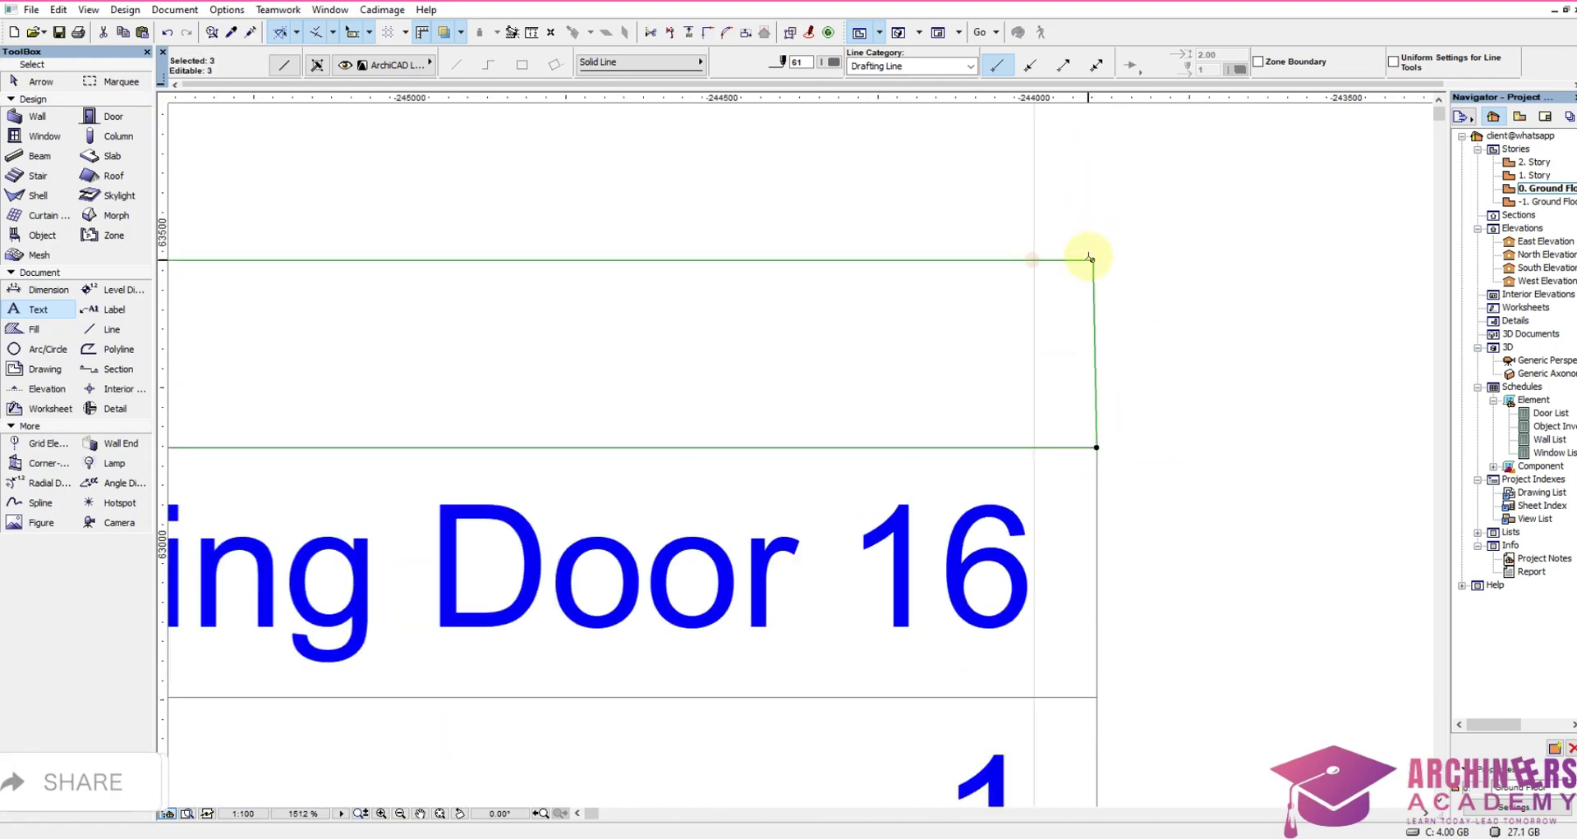
pyautogui.click(1090, 258)
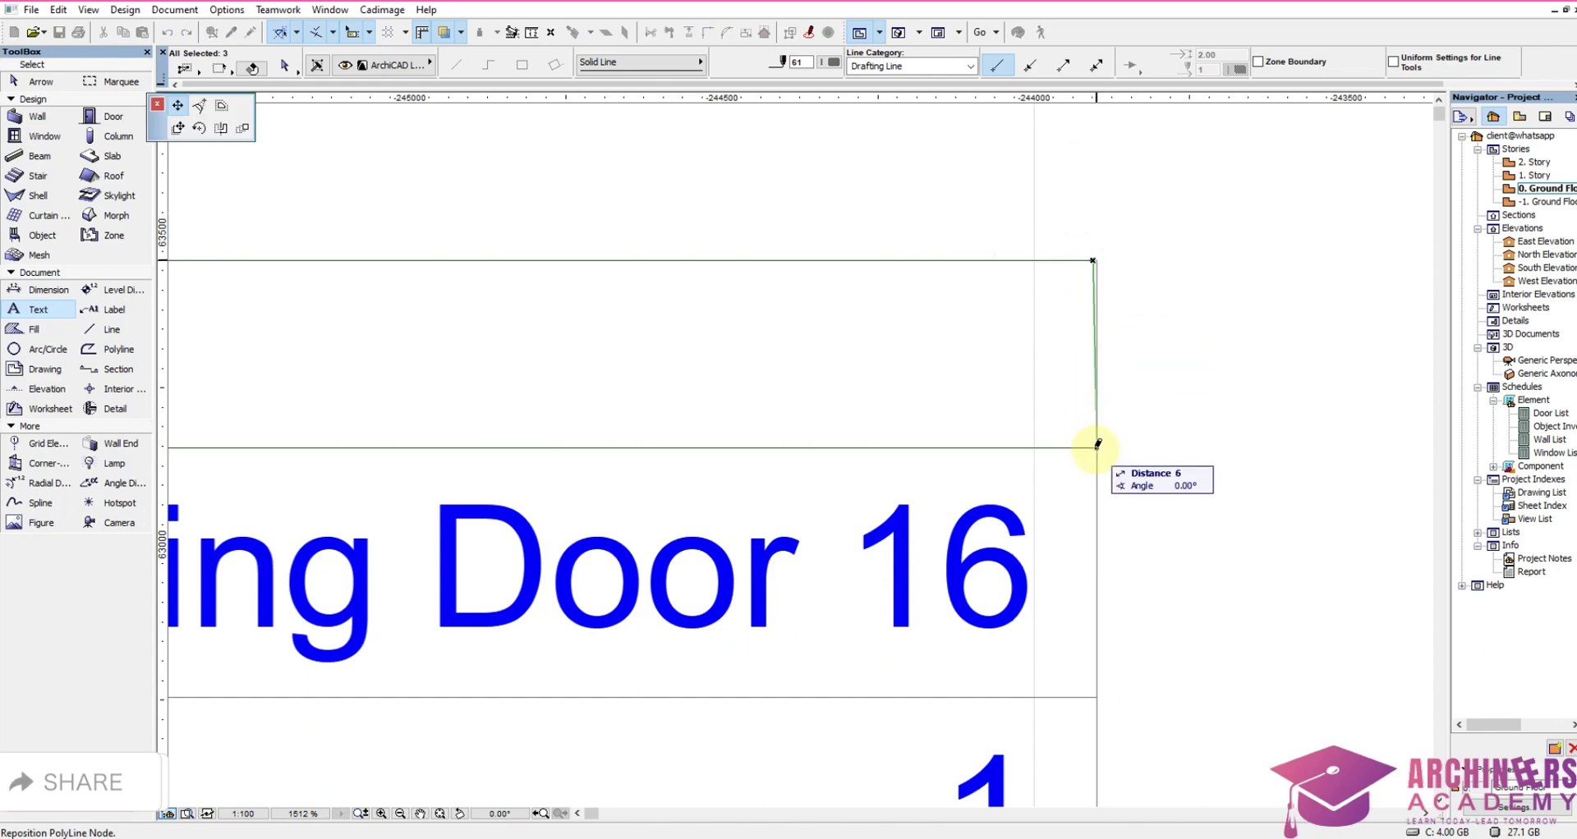
pyautogui.click(1098, 443)
pyautogui.press('Escape')
pyautogui.scroll(-8, 1214, 338)
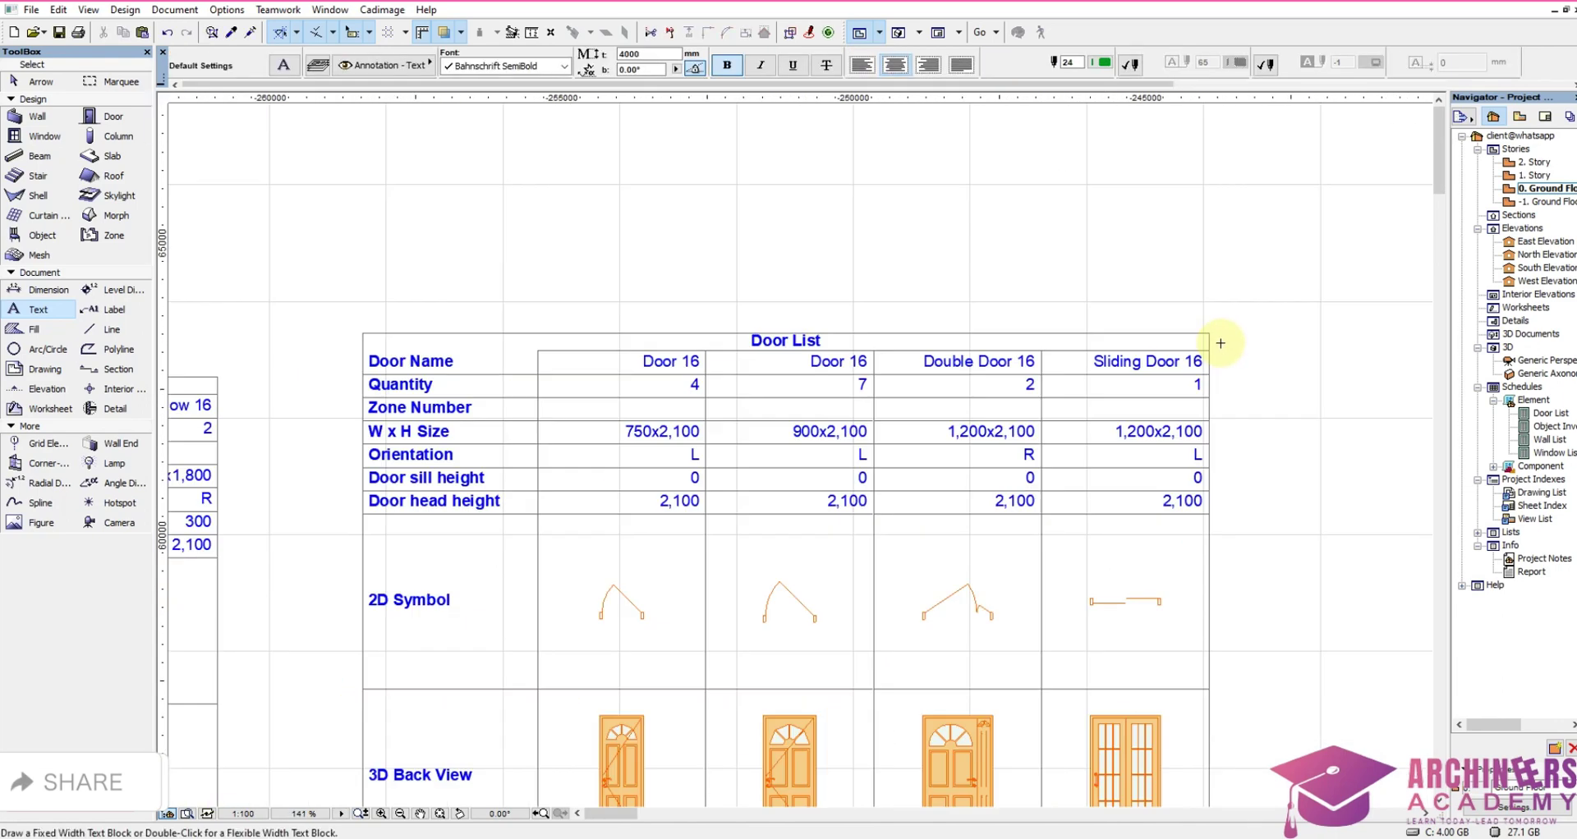
# Step: Examine the Window List columns, comparing the names, quantities, sizes and views of the windows and rectangular window openings
pyautogui.scroll(-1, 1220, 344)
pyautogui.scroll(-5, 1158, 431)
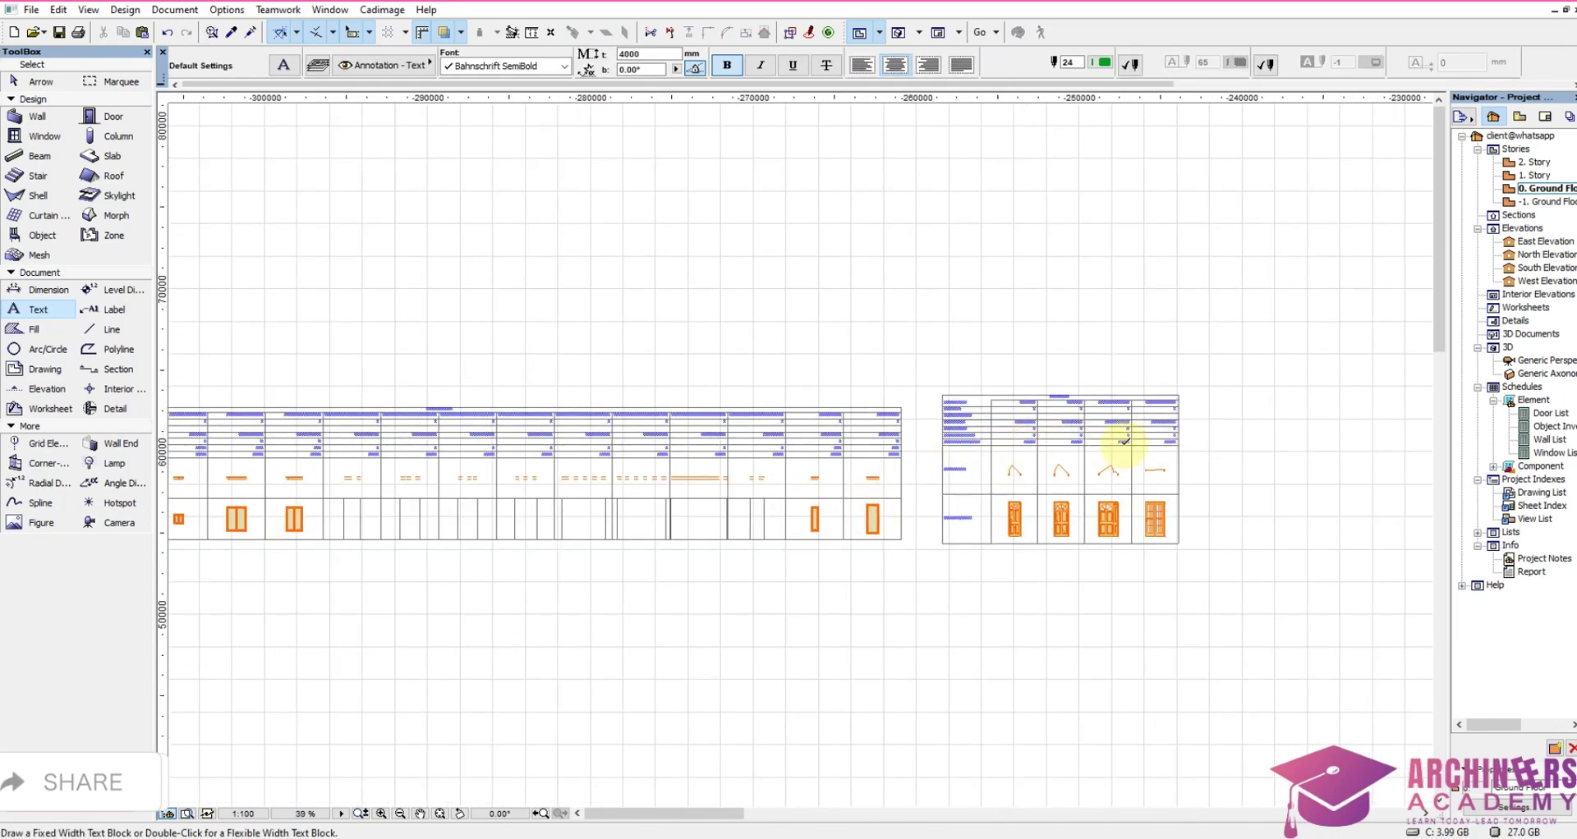
pyautogui.scroll(3, 821, 468)
pyautogui.scroll(2, 803, 481)
pyautogui.scroll(-2, 764, 529)
pyautogui.scroll(2, 605, 546)
pyautogui.scroll(-2, 674, 451)
pyautogui.scroll(3, 873, 412)
pyautogui.scroll(-2, 926, 407)
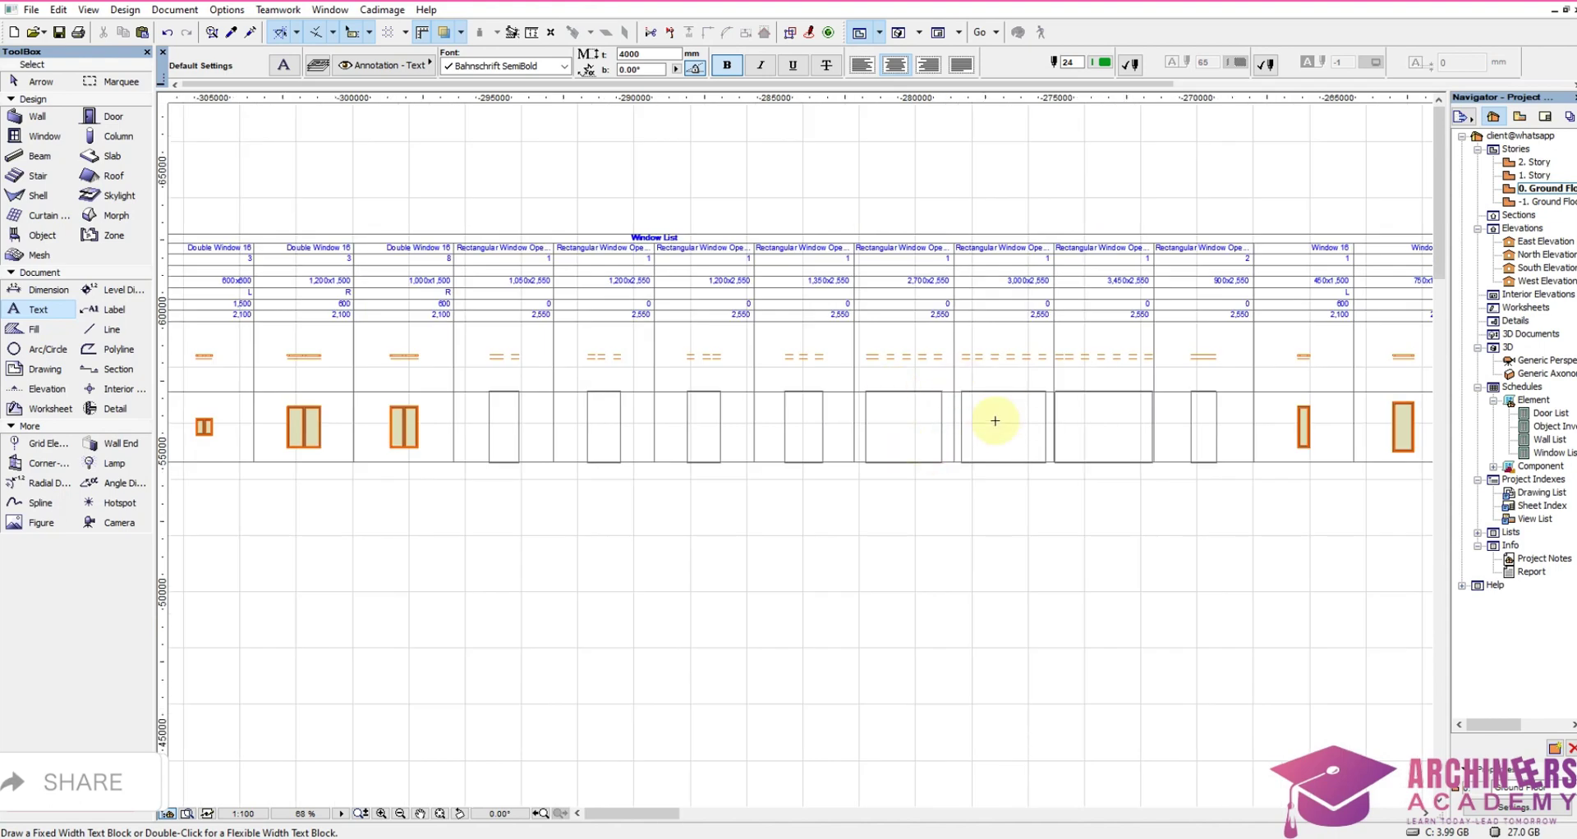
pyautogui.scroll(2, 1127, 260)
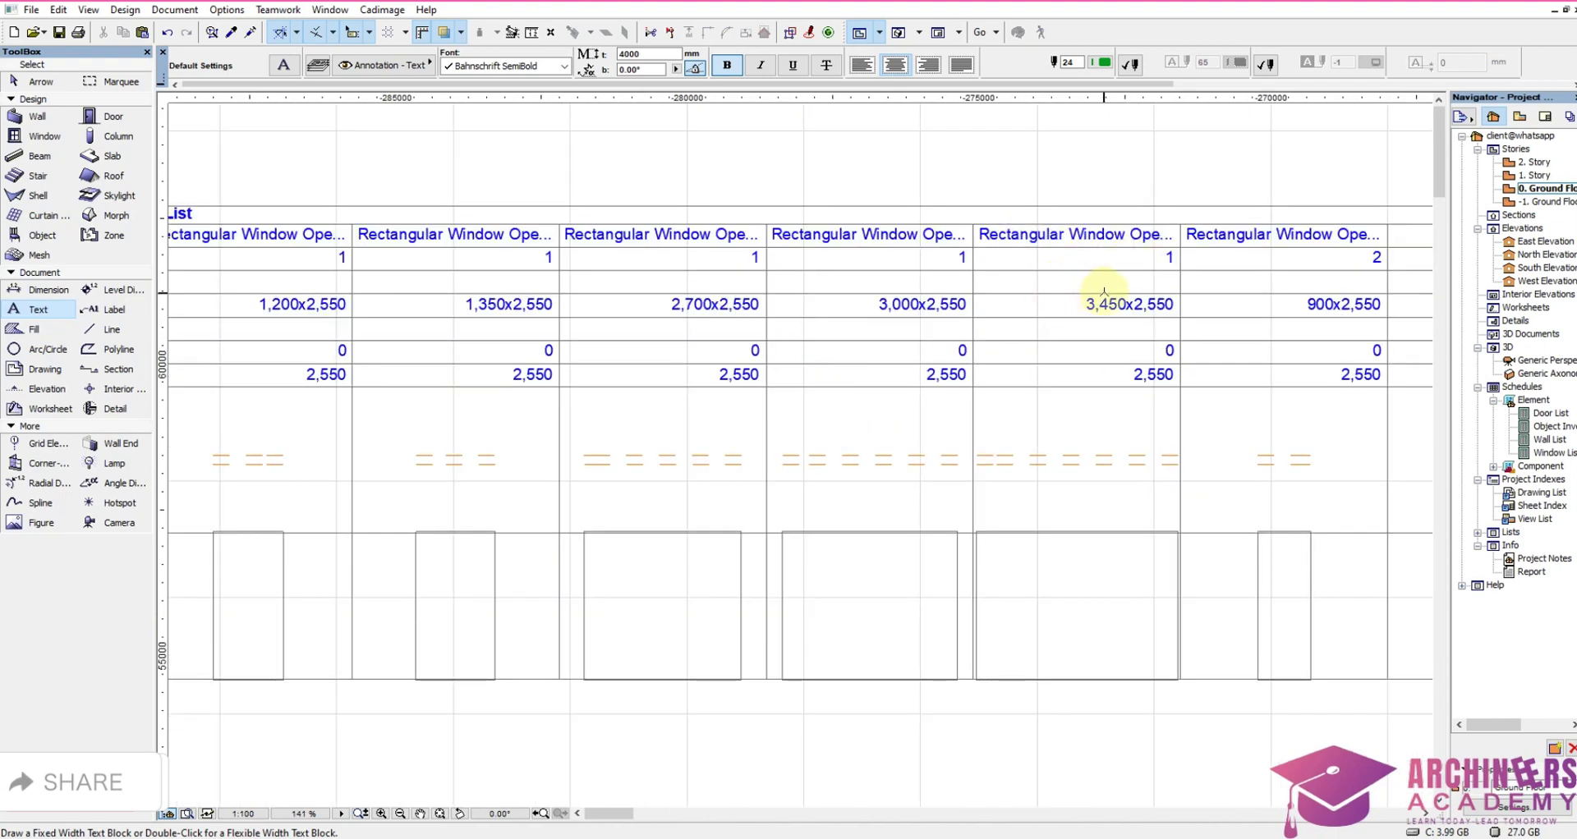
pyautogui.scroll(-3, 1103, 292)
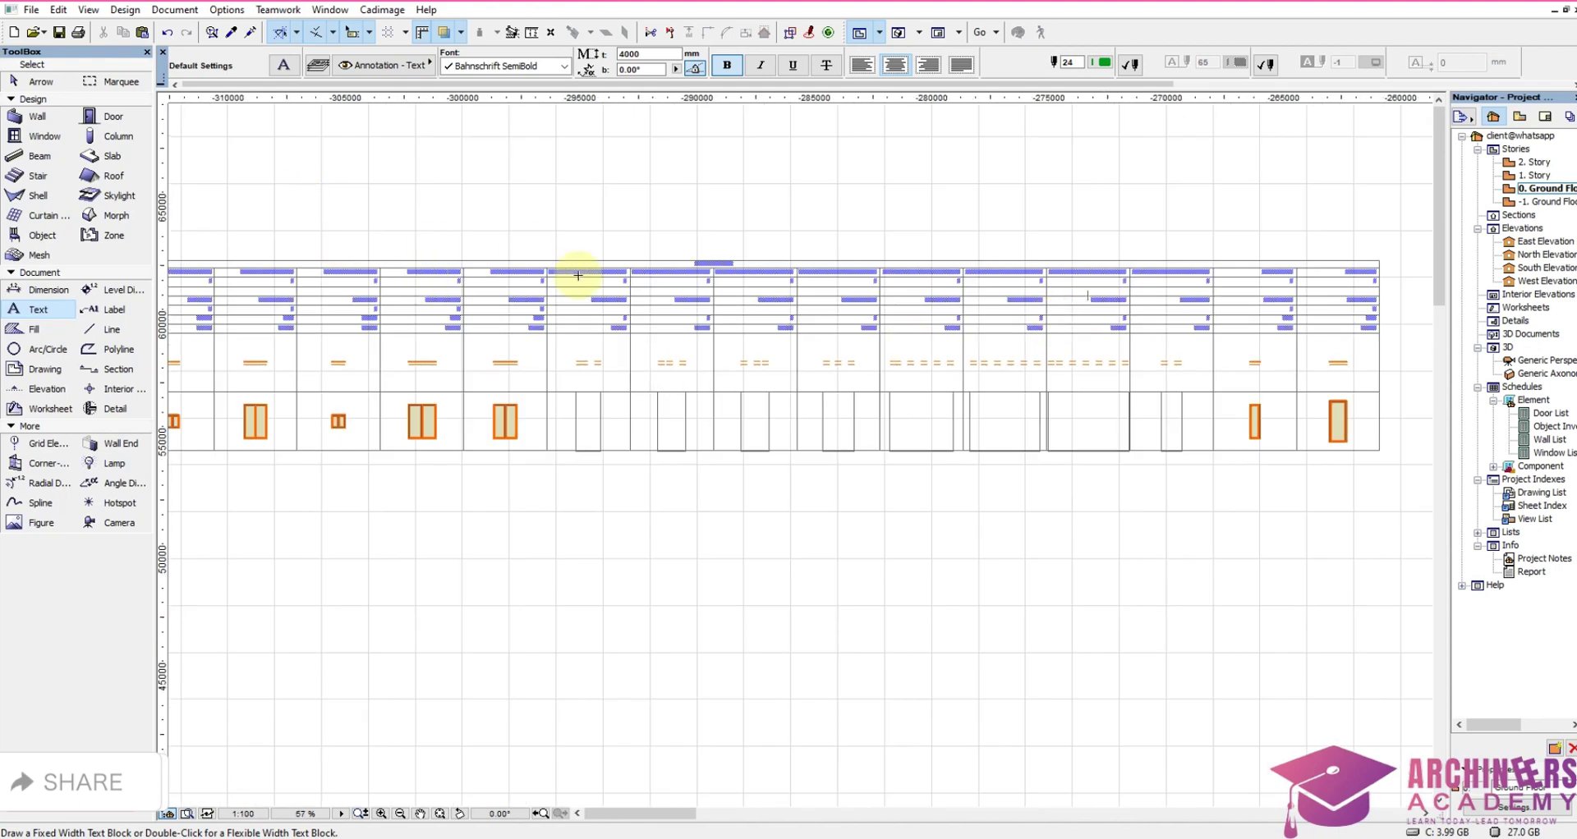
pyautogui.scroll(3, 578, 276)
pyautogui.scroll(-3, 643, 288)
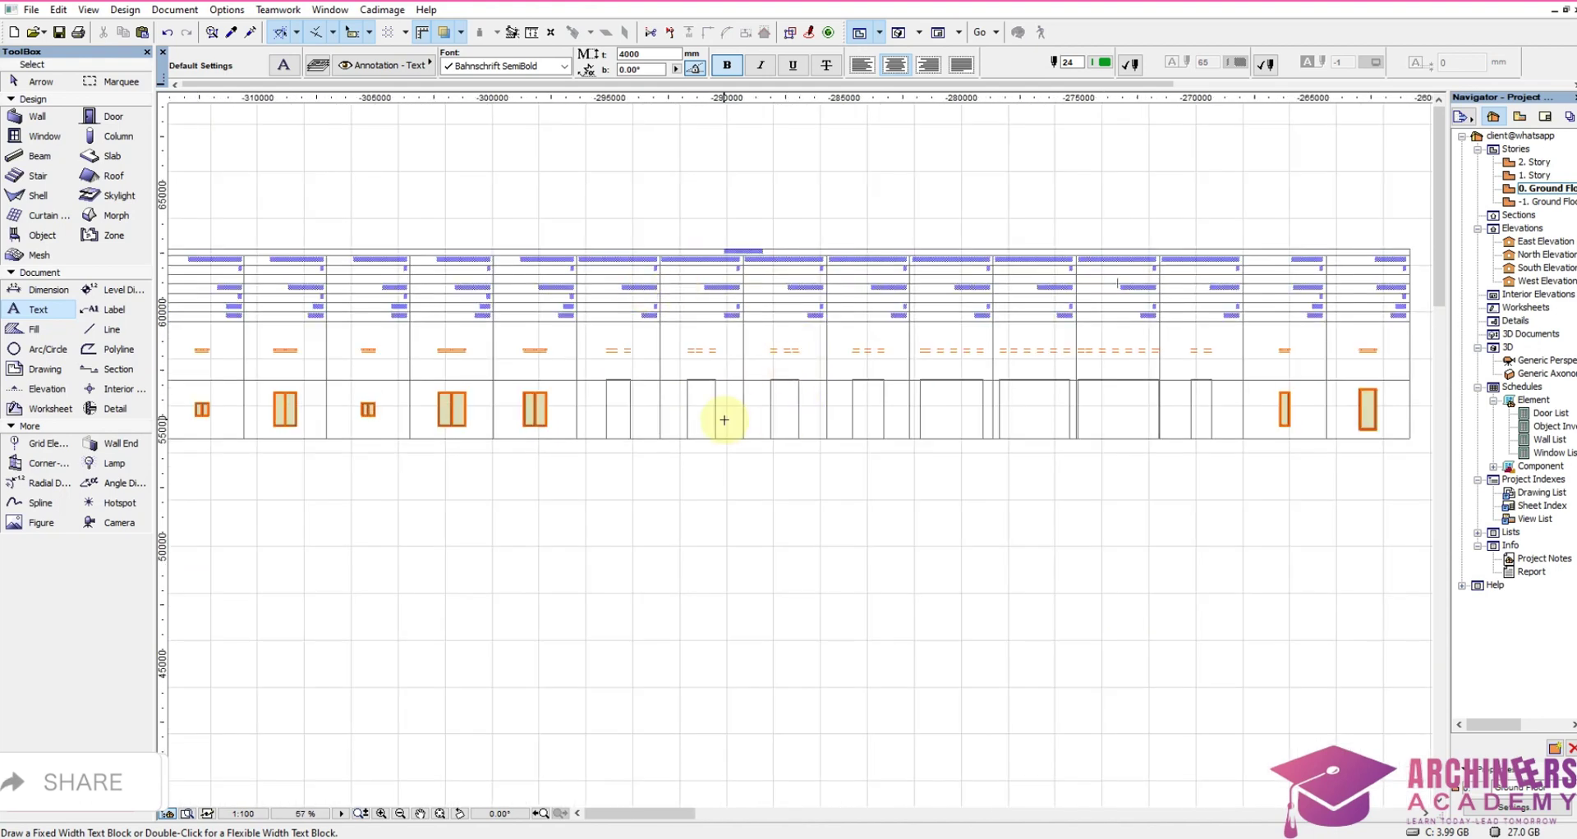
pyautogui.scroll(2, 701, 373)
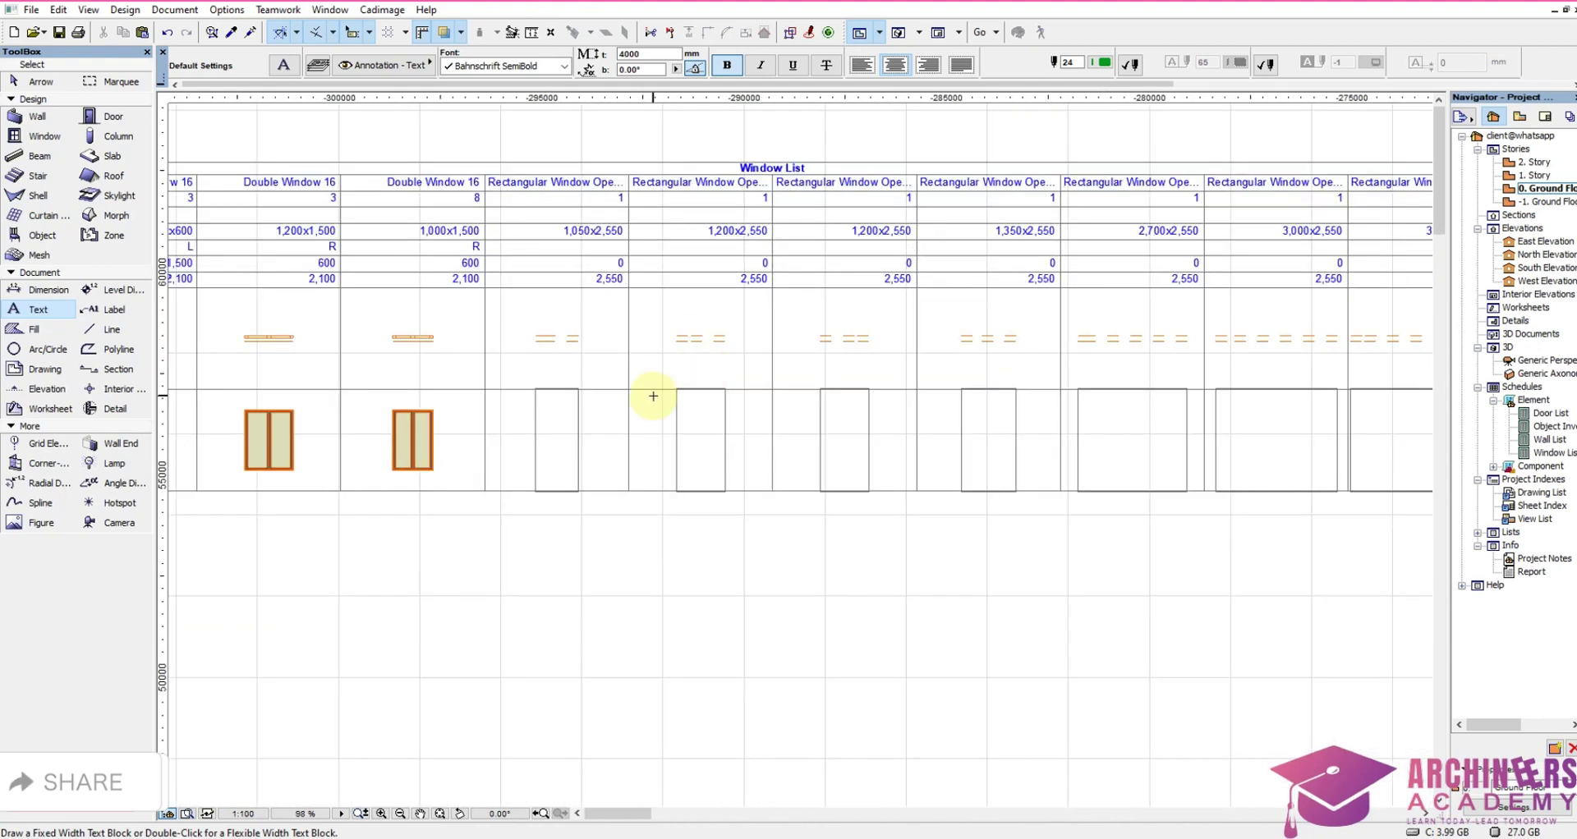
# Step: Delete all the Rectangular Window Opening columns from the Window List table
pyautogui.scroll(2, 566, 198)
pyautogui.scroll(-4, 624, 271)
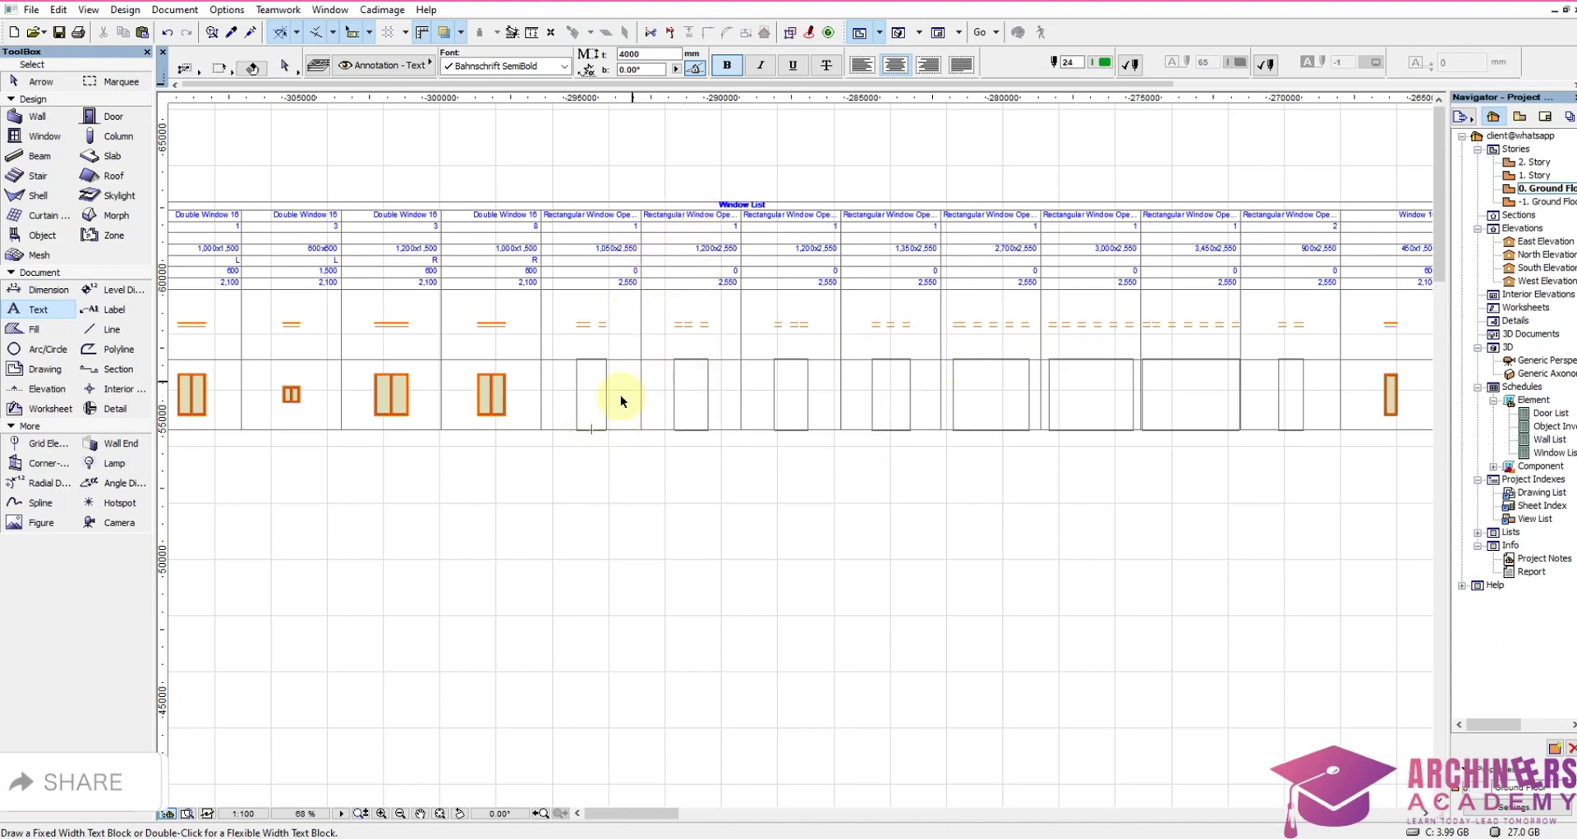
pyautogui.keyDown('shift'); pyautogui.click(551, 469); pyautogui.keyUp('shift')
pyautogui.scroll(-4, 912, 316)
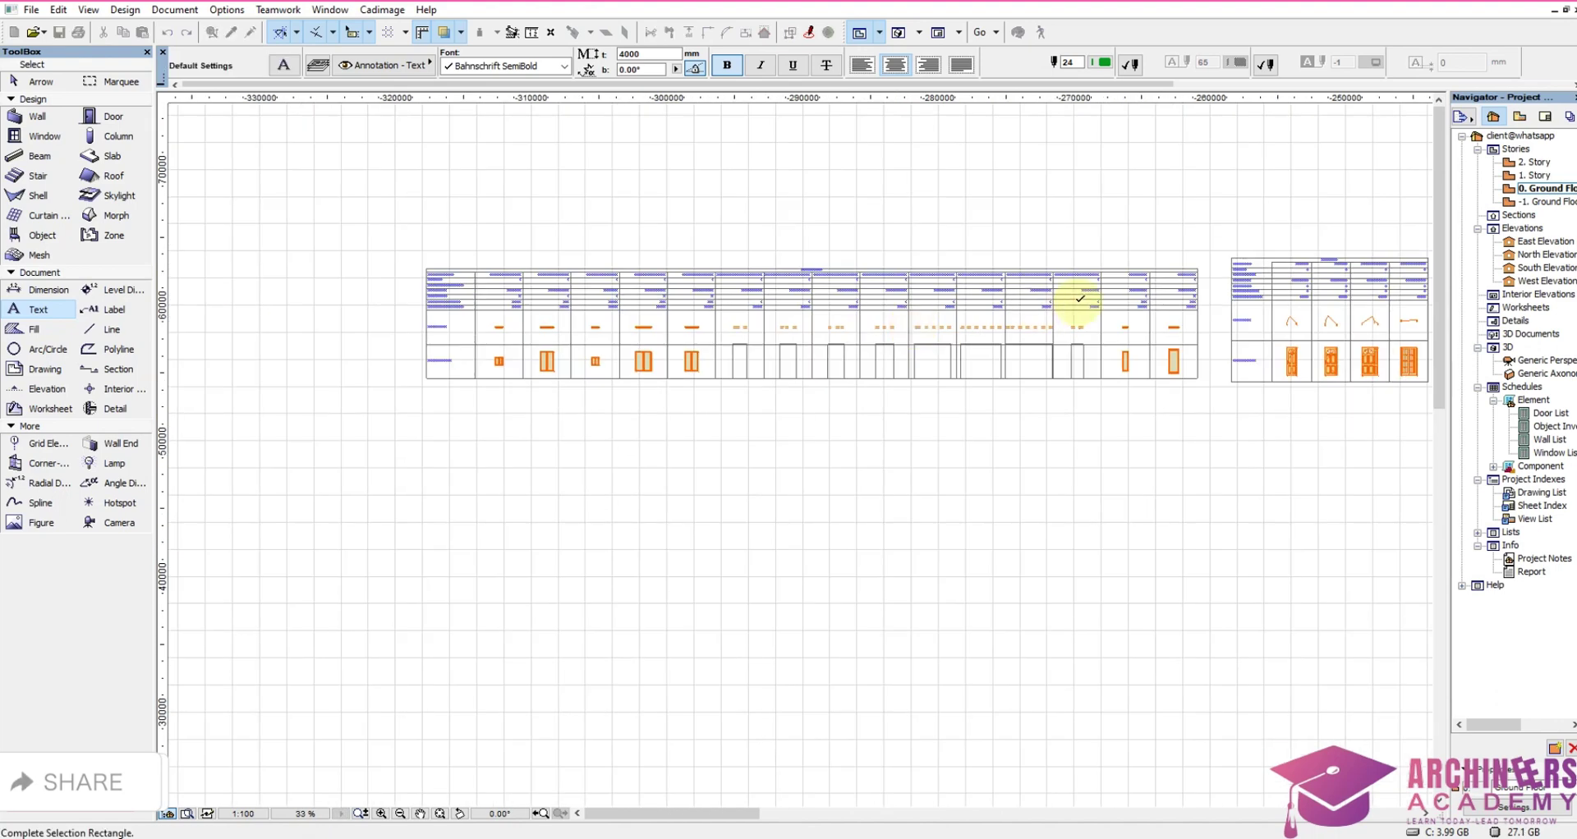
pyautogui.scroll(8, 1084, 308)
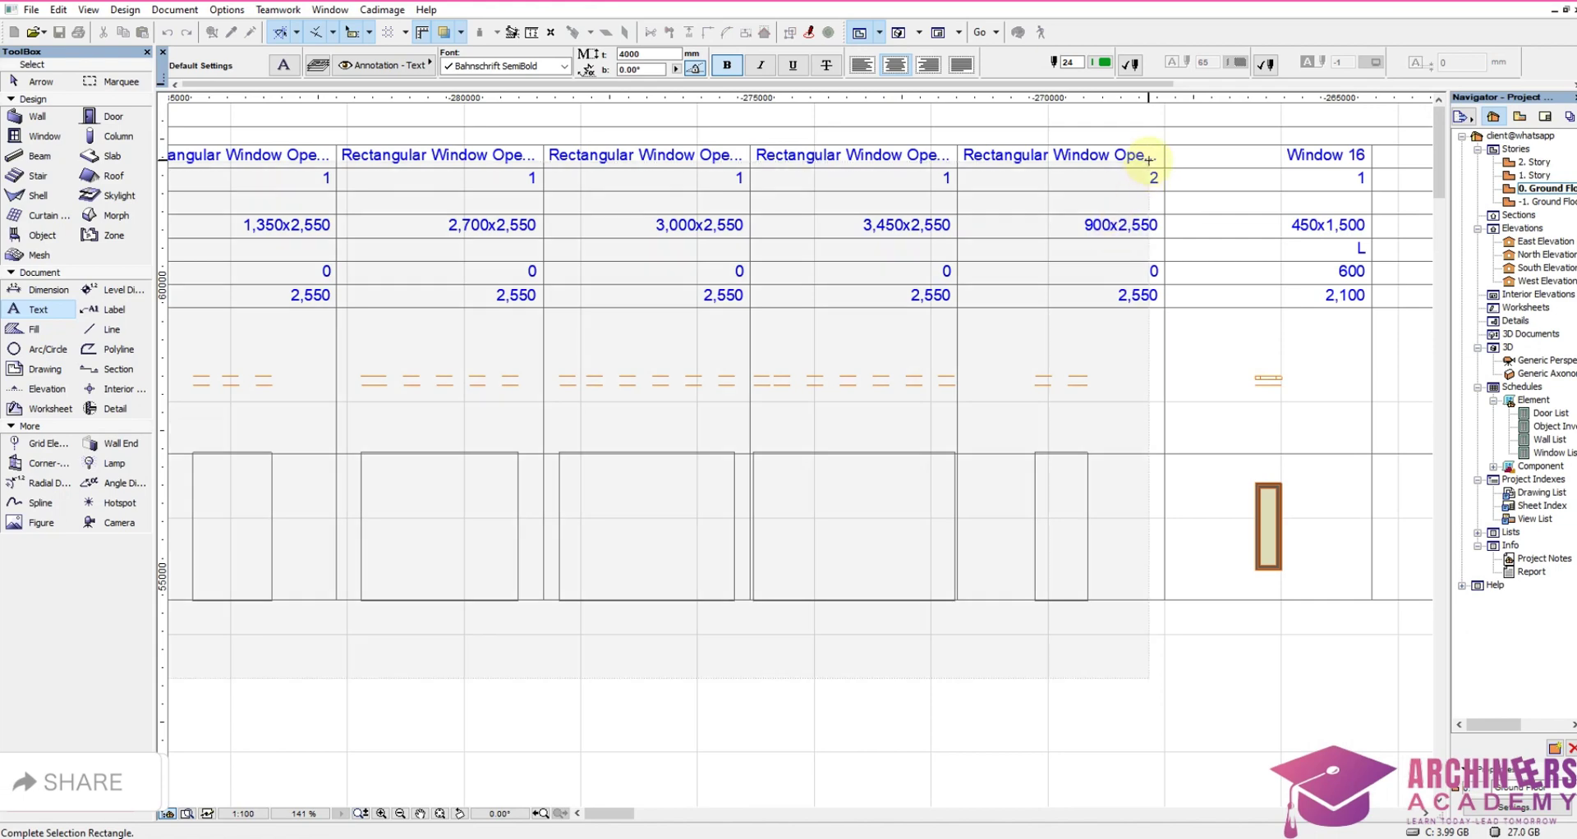
pyautogui.click(1151, 161)
pyautogui.press('Delete')
pyautogui.scroll(-4, 1215, 465)
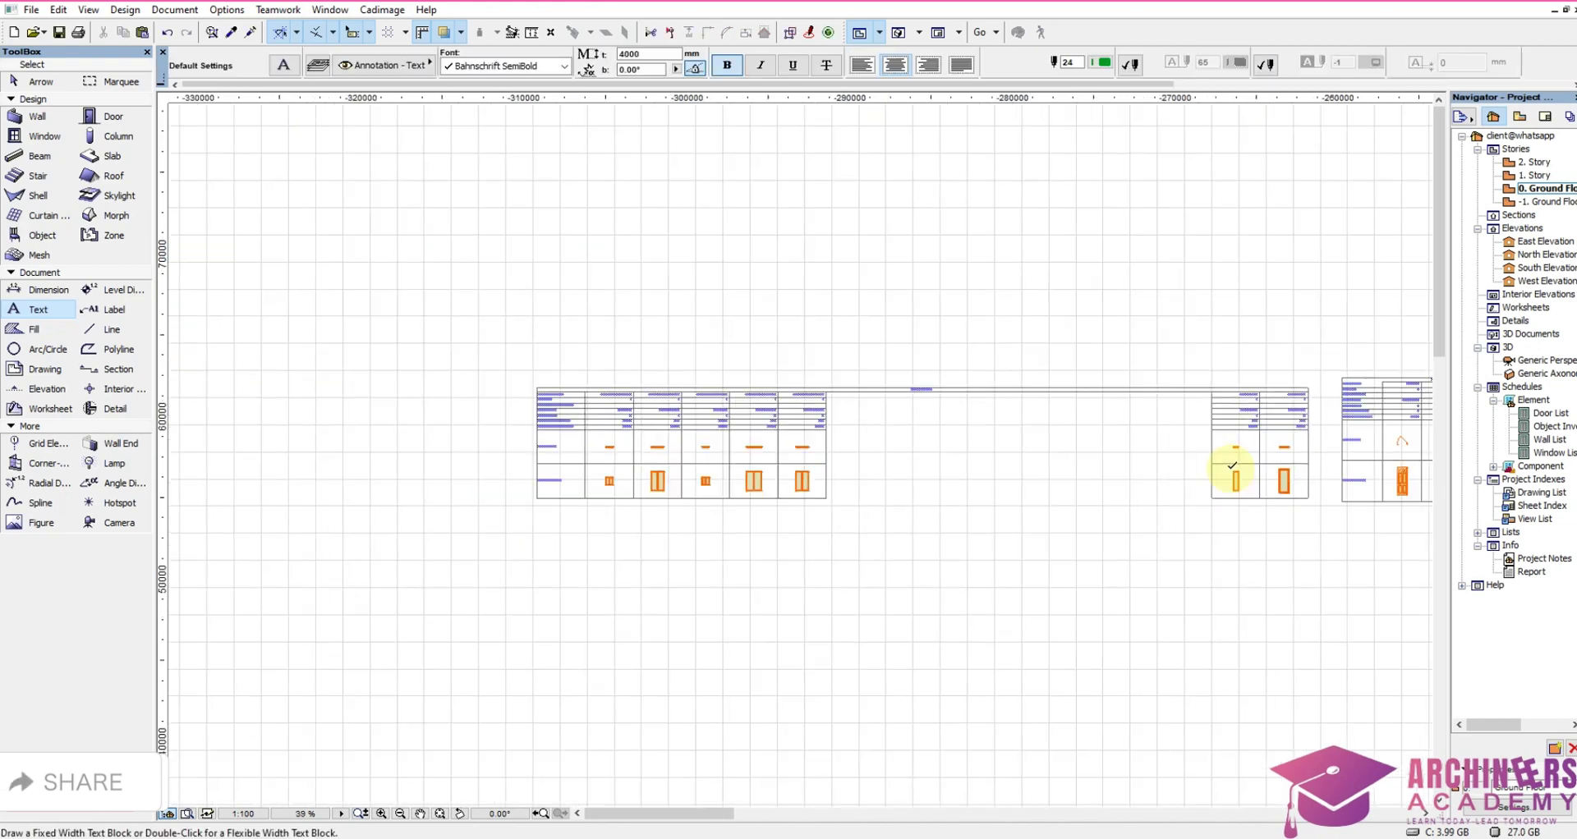
# Step: Compare the sizes, quantities and orientations of the Double Window 16 columns to identify duplicate entries
pyautogui.scroll(5, 747, 310)
pyautogui.scroll(-2, 944, 422)
pyautogui.scroll(1, 866, 312)
pyautogui.scroll(-2, 867, 312)
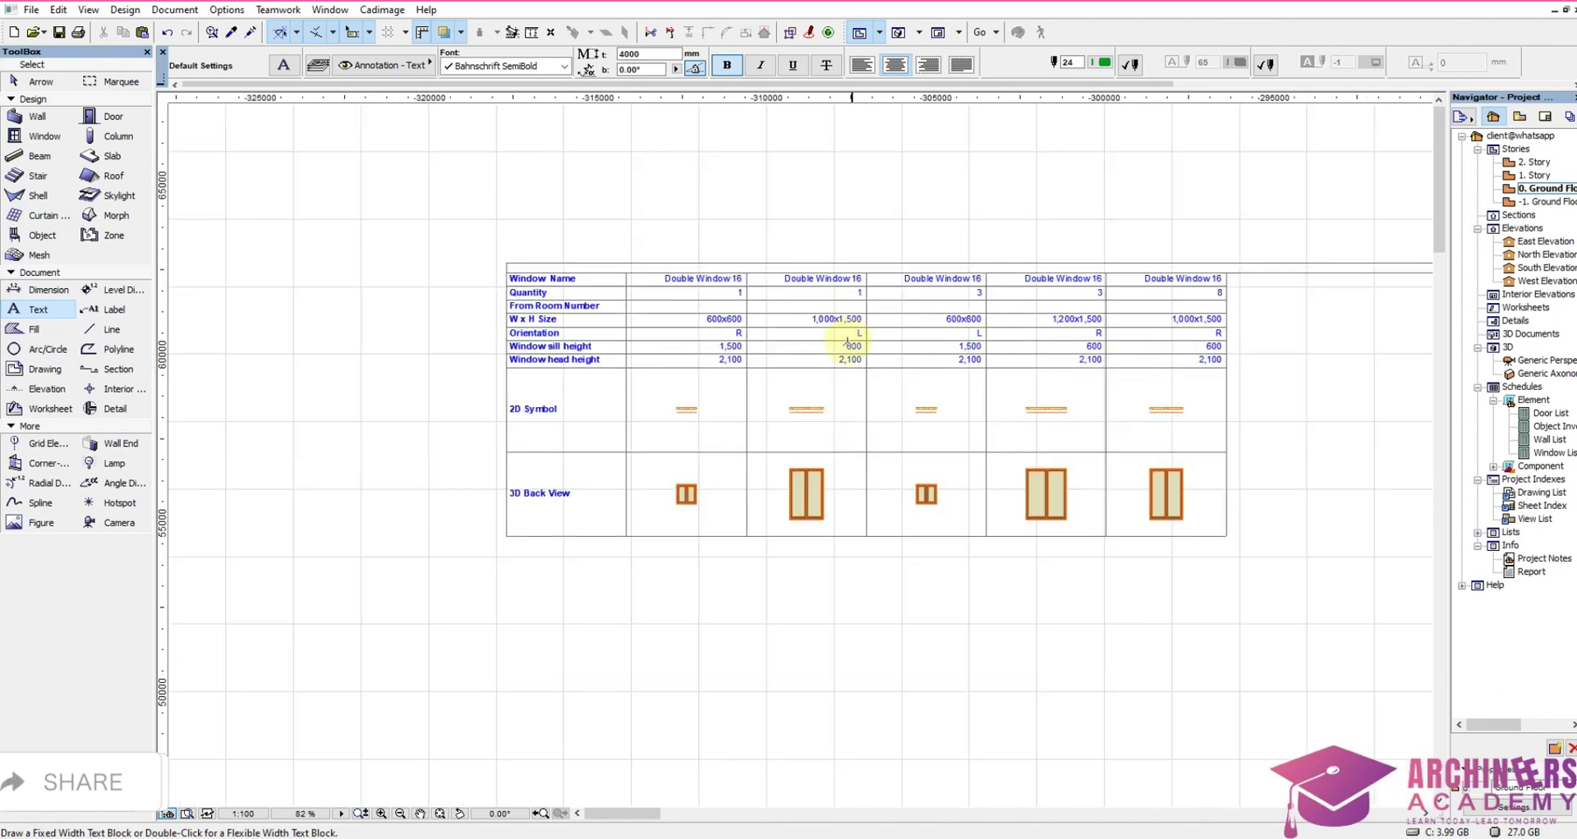
pyautogui.scroll(2, 847, 342)
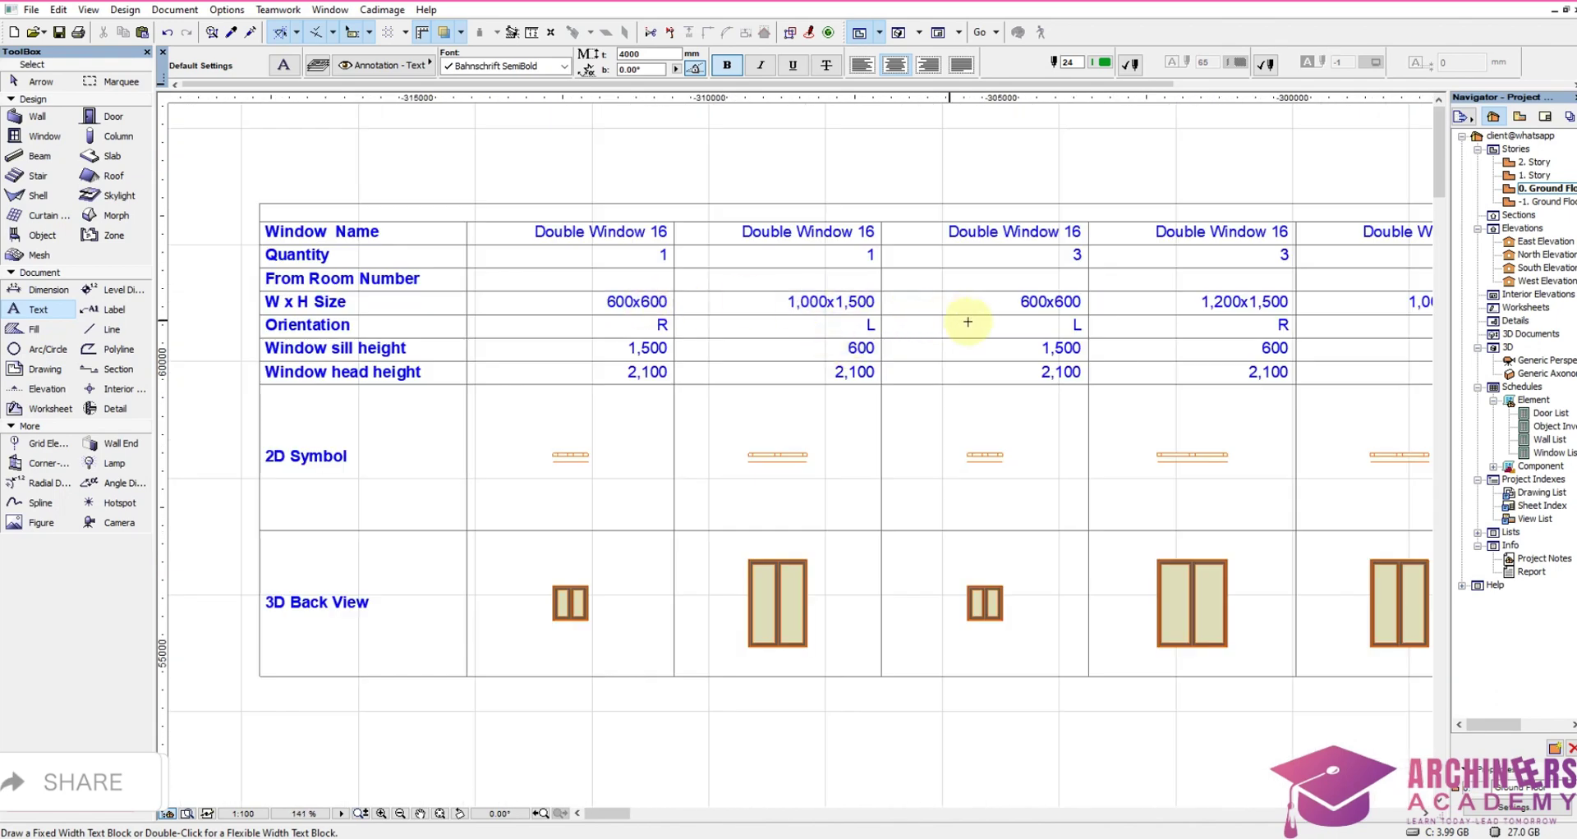
pyautogui.scroll(-1, 975, 324)
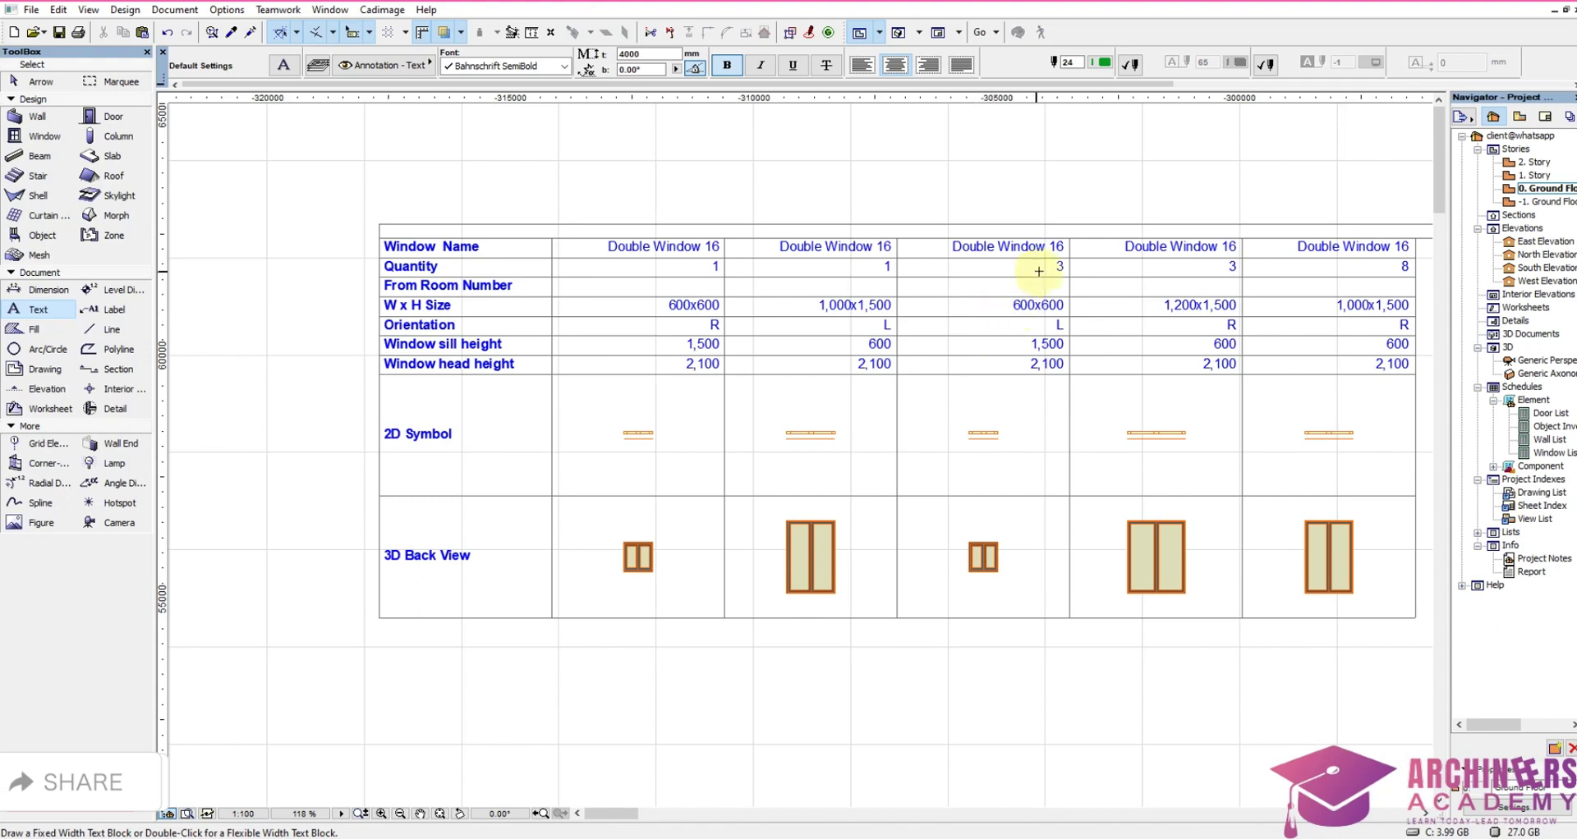
# Step: Set the quantity of the first 600x600 Double Window 16 column to 4
pyautogui.scroll(2, 1039, 271)
pyautogui.scroll(3, 575, 271)
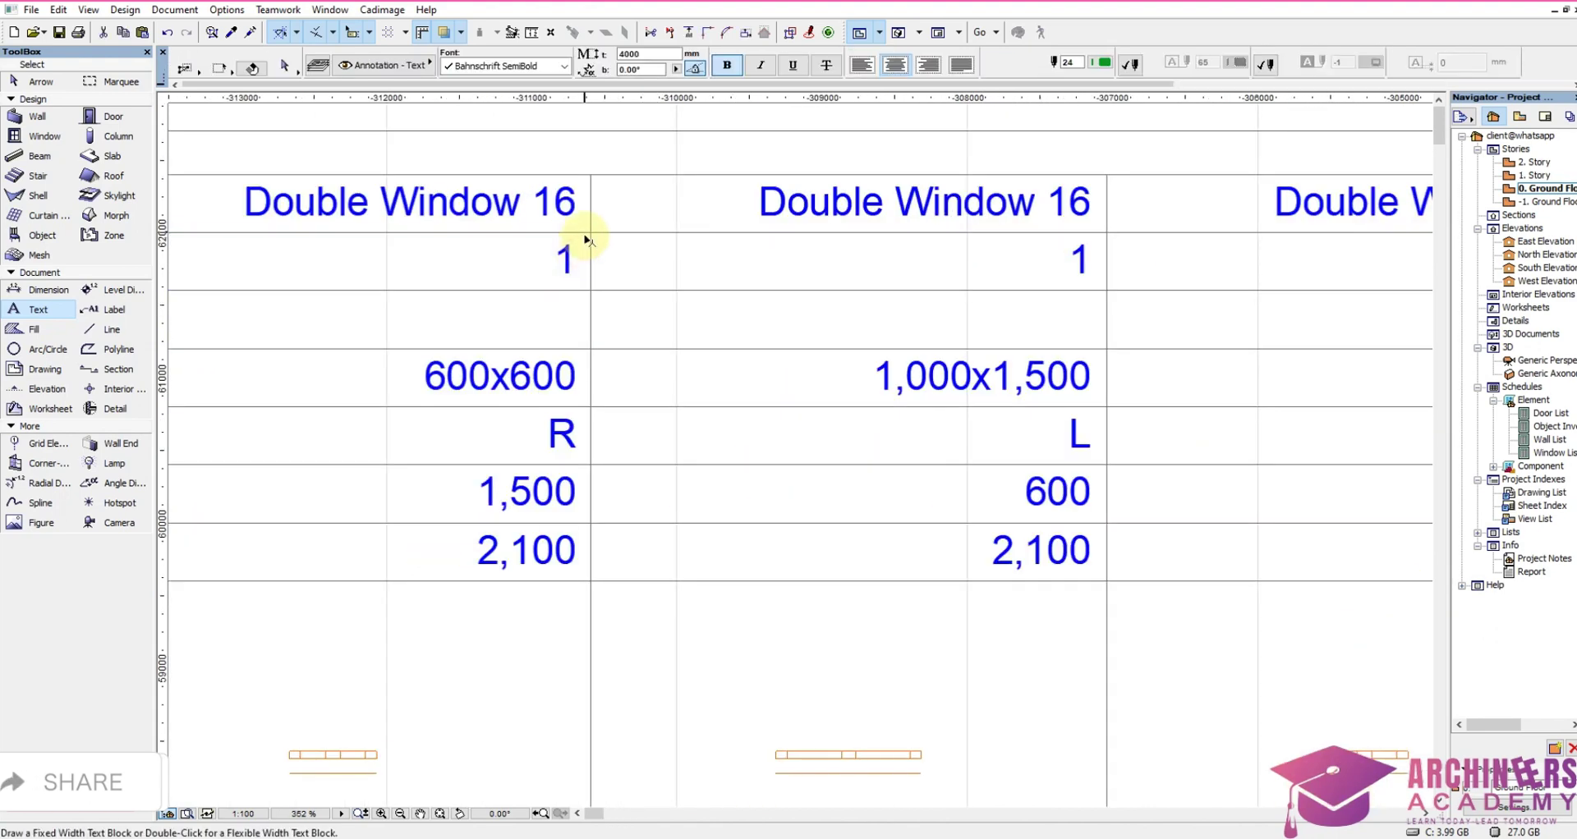
pyautogui.keyDown('shift'); pyautogui.click(583, 241); pyautogui.keyUp('shift')
pyautogui.keyDown('shift'); pyautogui.click(522, 272); pyautogui.keyUp('shift')
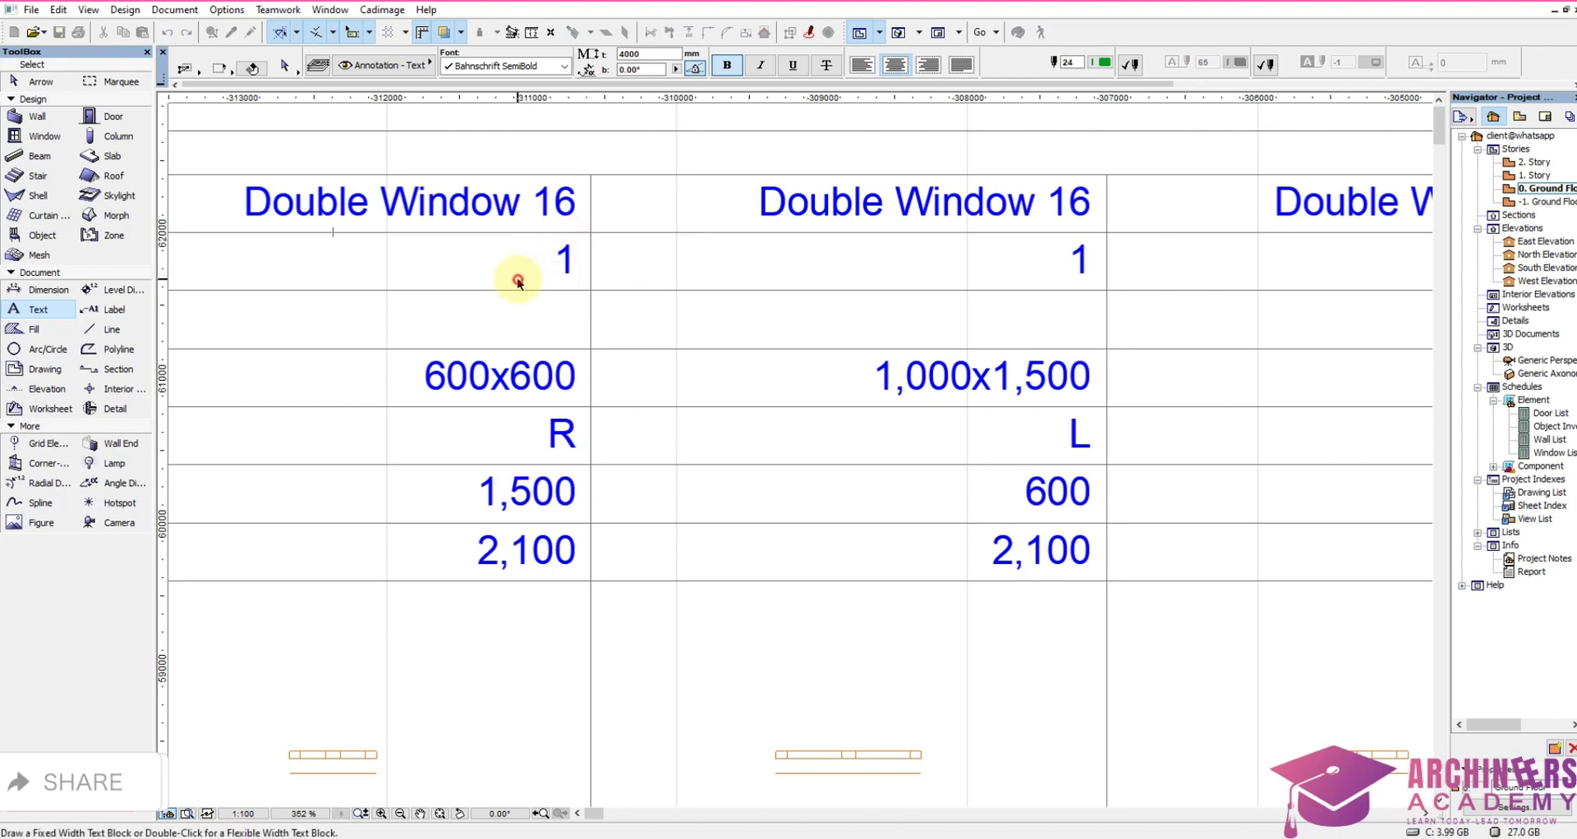
pyautogui.keyDown('shift'); pyautogui.click(570, 248); pyautogui.keyUp('shift')
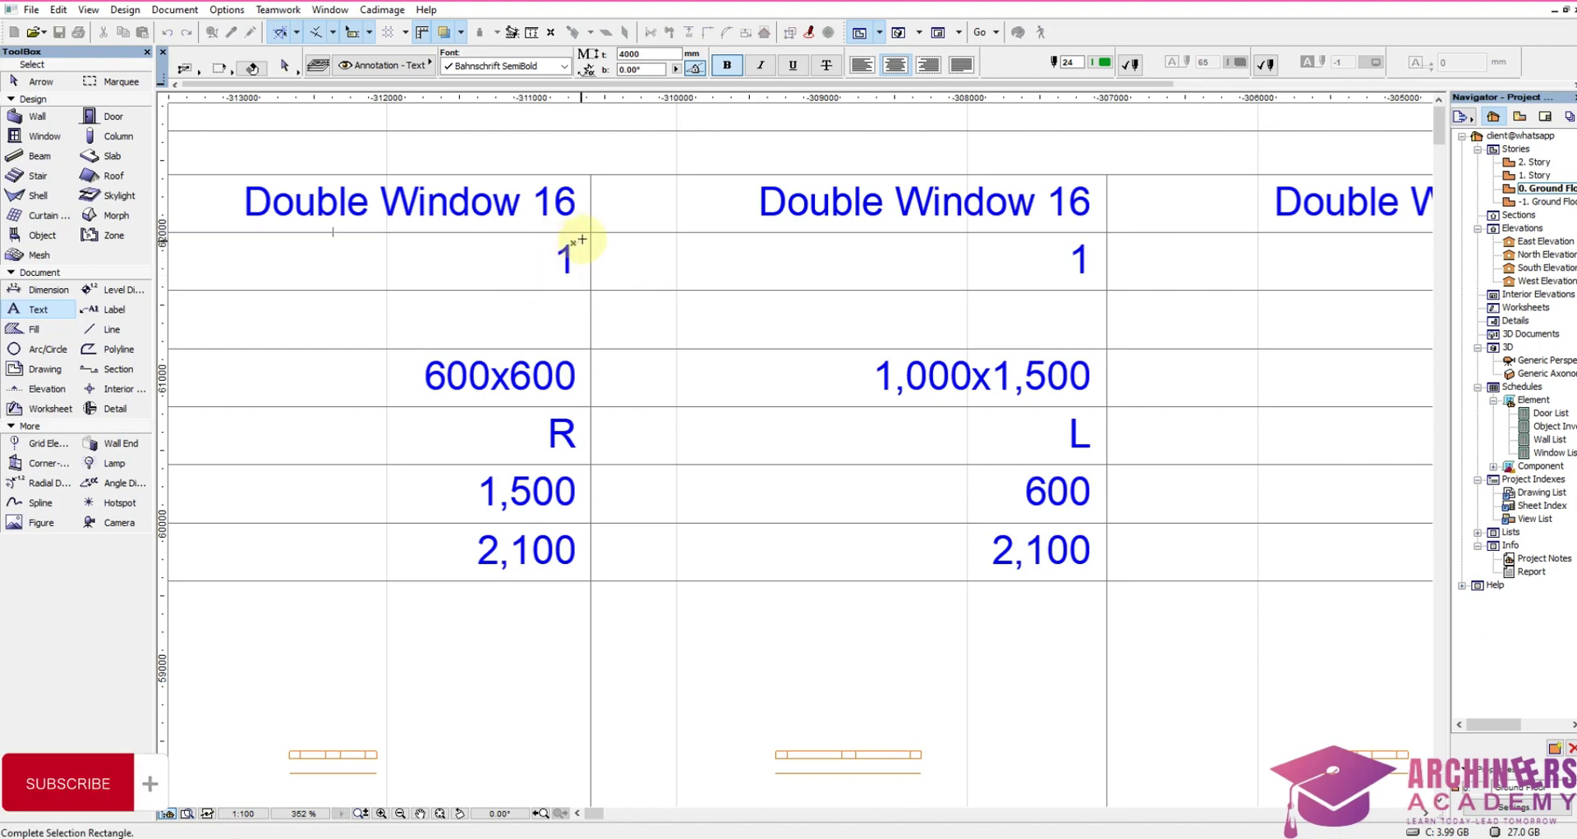
pyautogui.keyDown('shift'); pyautogui.click(584, 239); pyautogui.keyUp('shift')
pyautogui.keyDown('shift'); pyautogui.click(577, 255); pyautogui.keyUp('shift')
pyautogui.doubleClick(561, 263)
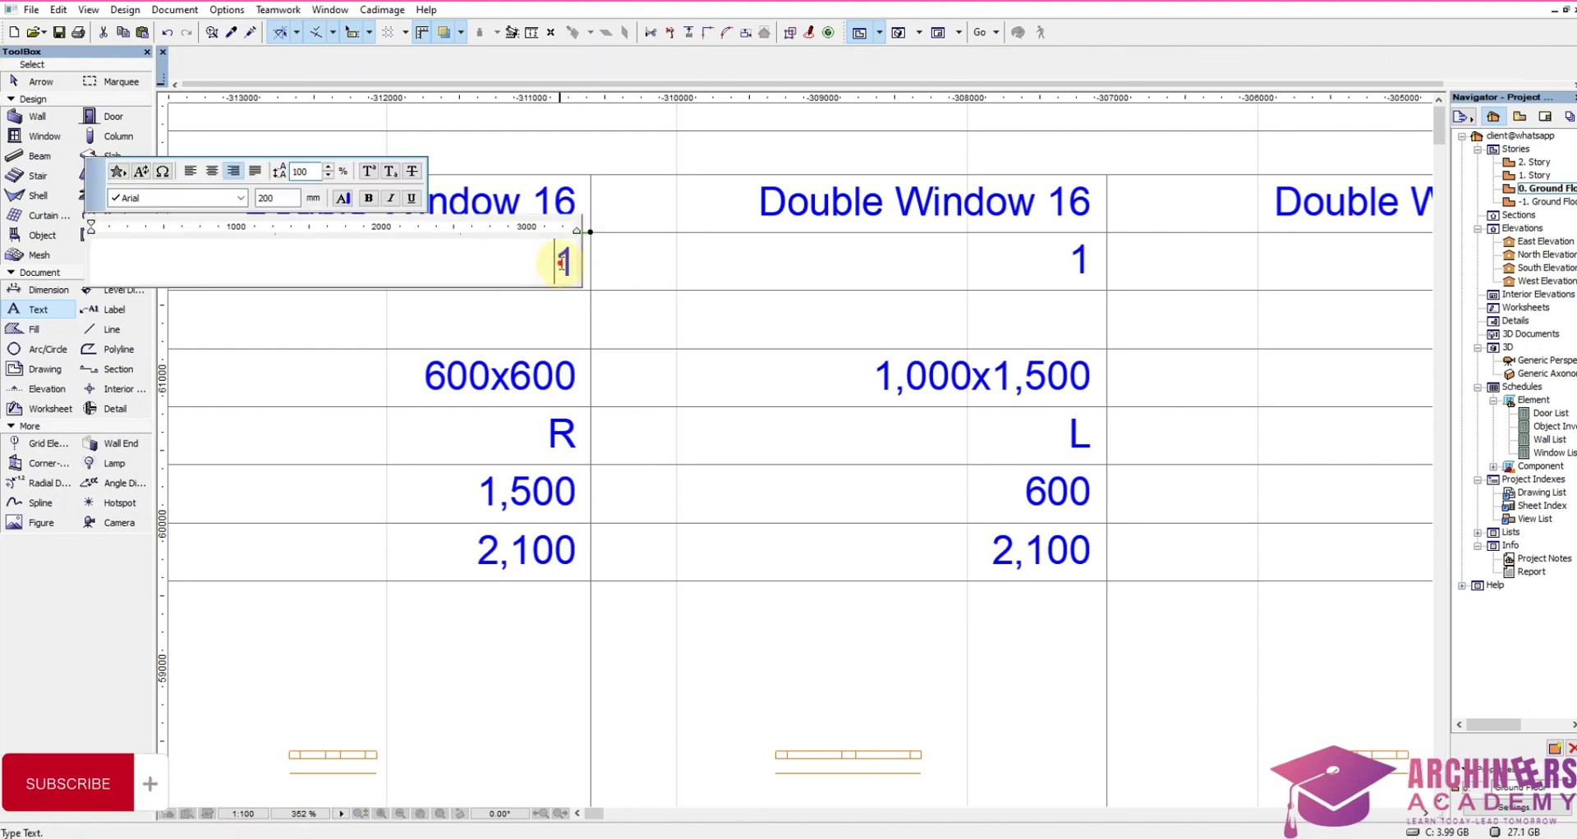
pyautogui.write('4')
pyautogui.click(669, 241)
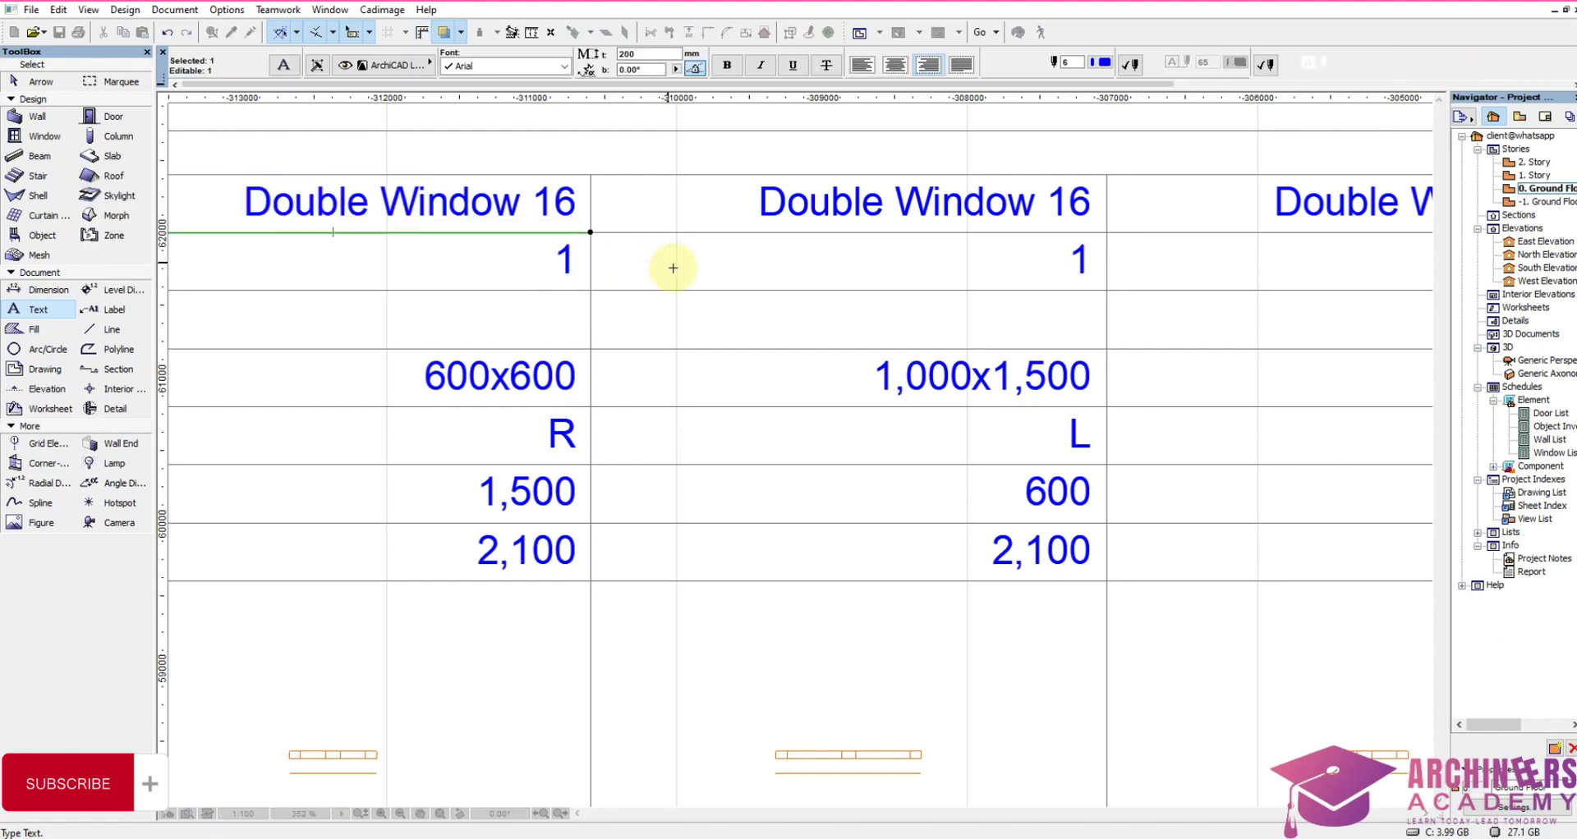
# Step: Delete the duplicate 600x600 Double Window 16 column with L orientation from the Window List
pyautogui.scroll(-5, 669, 246)
pyautogui.click(850, 599)
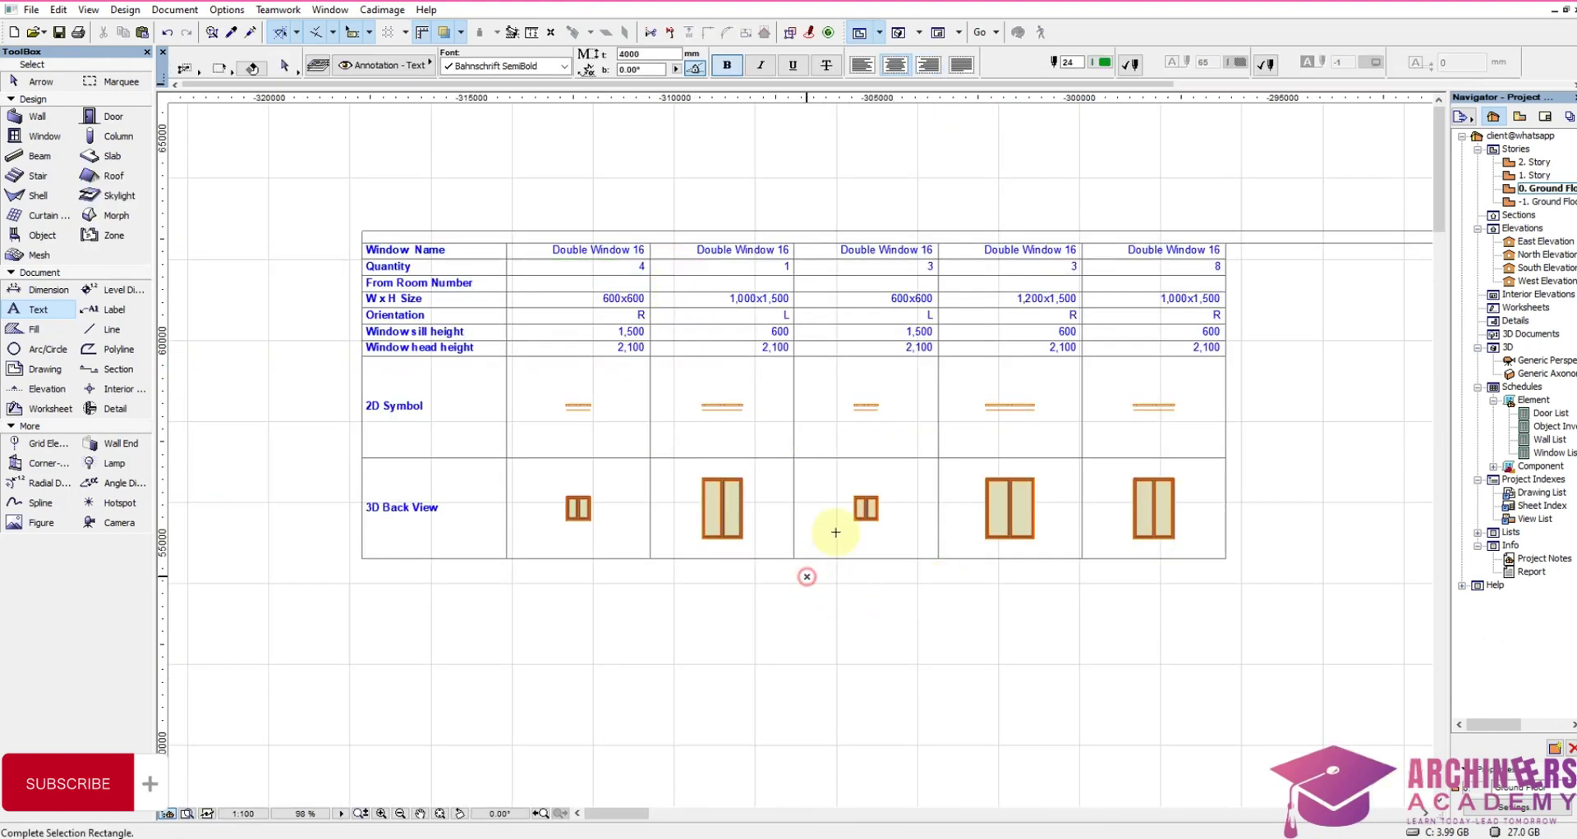
pyautogui.scroll(4, 928, 242)
pyautogui.keyDown('shift'); pyautogui.click(925, 271); pyautogui.keyUp('shift')
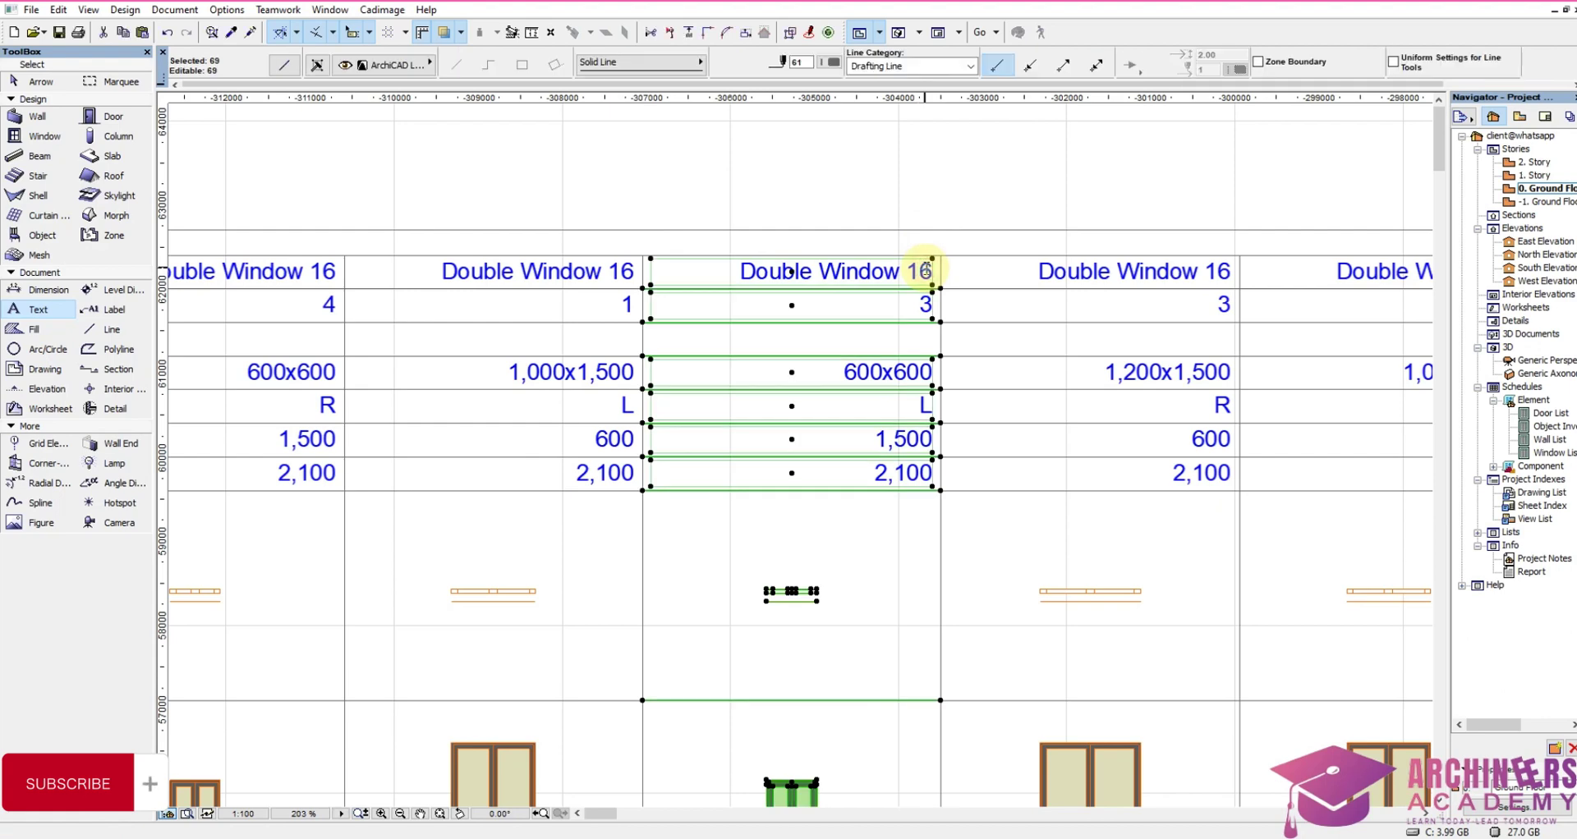
pyautogui.press('Delete')
pyautogui.scroll(-4, 950, 402)
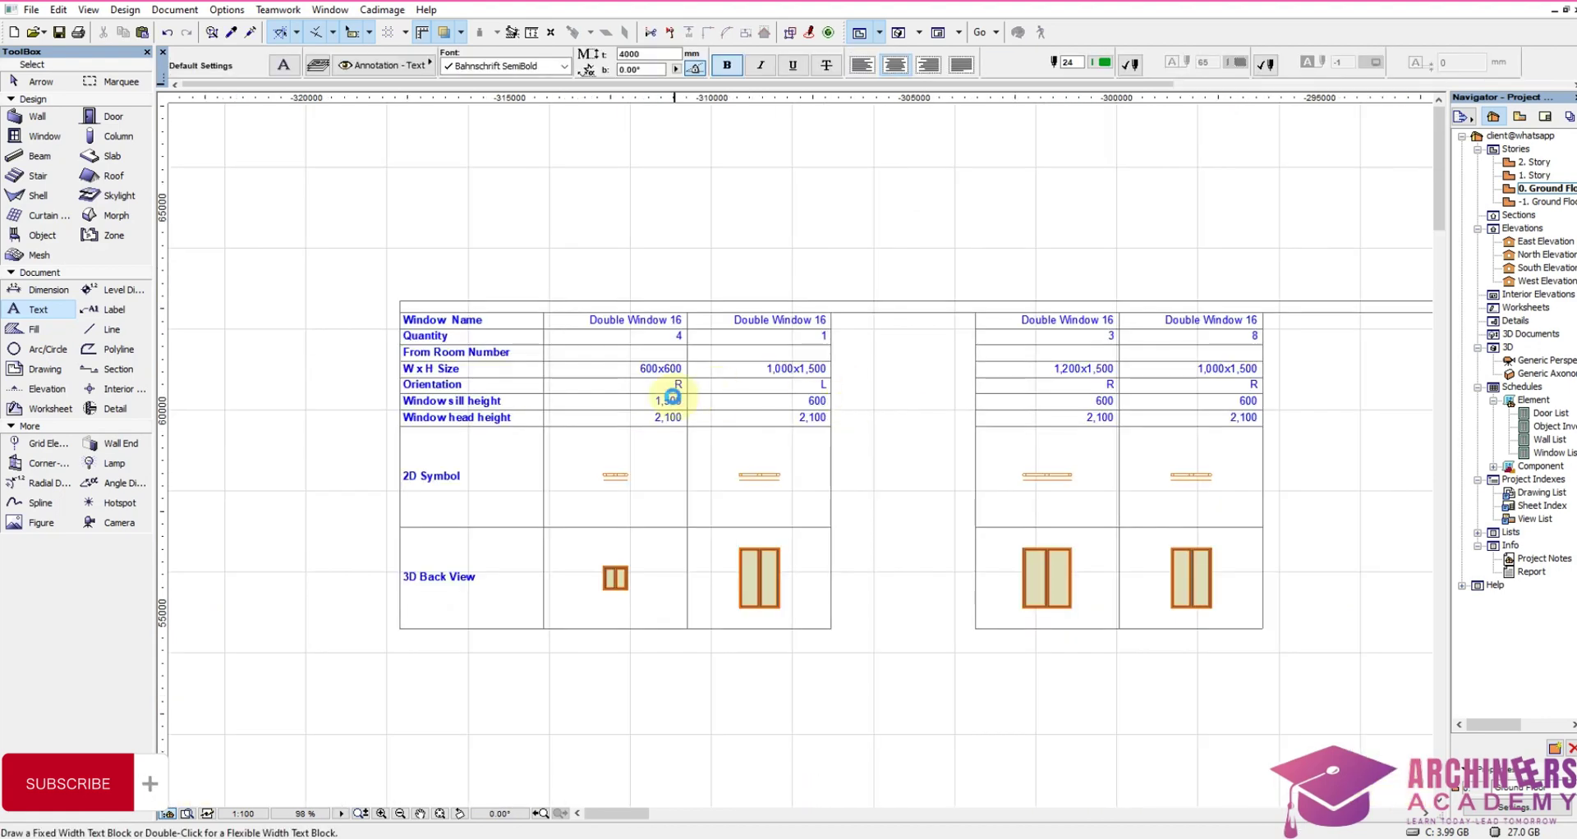
# Step: Set the quantity of the 1,000x1,500 Double Window 16 column with L orientation to 9
pyautogui.scroll(-5, 762, 376)
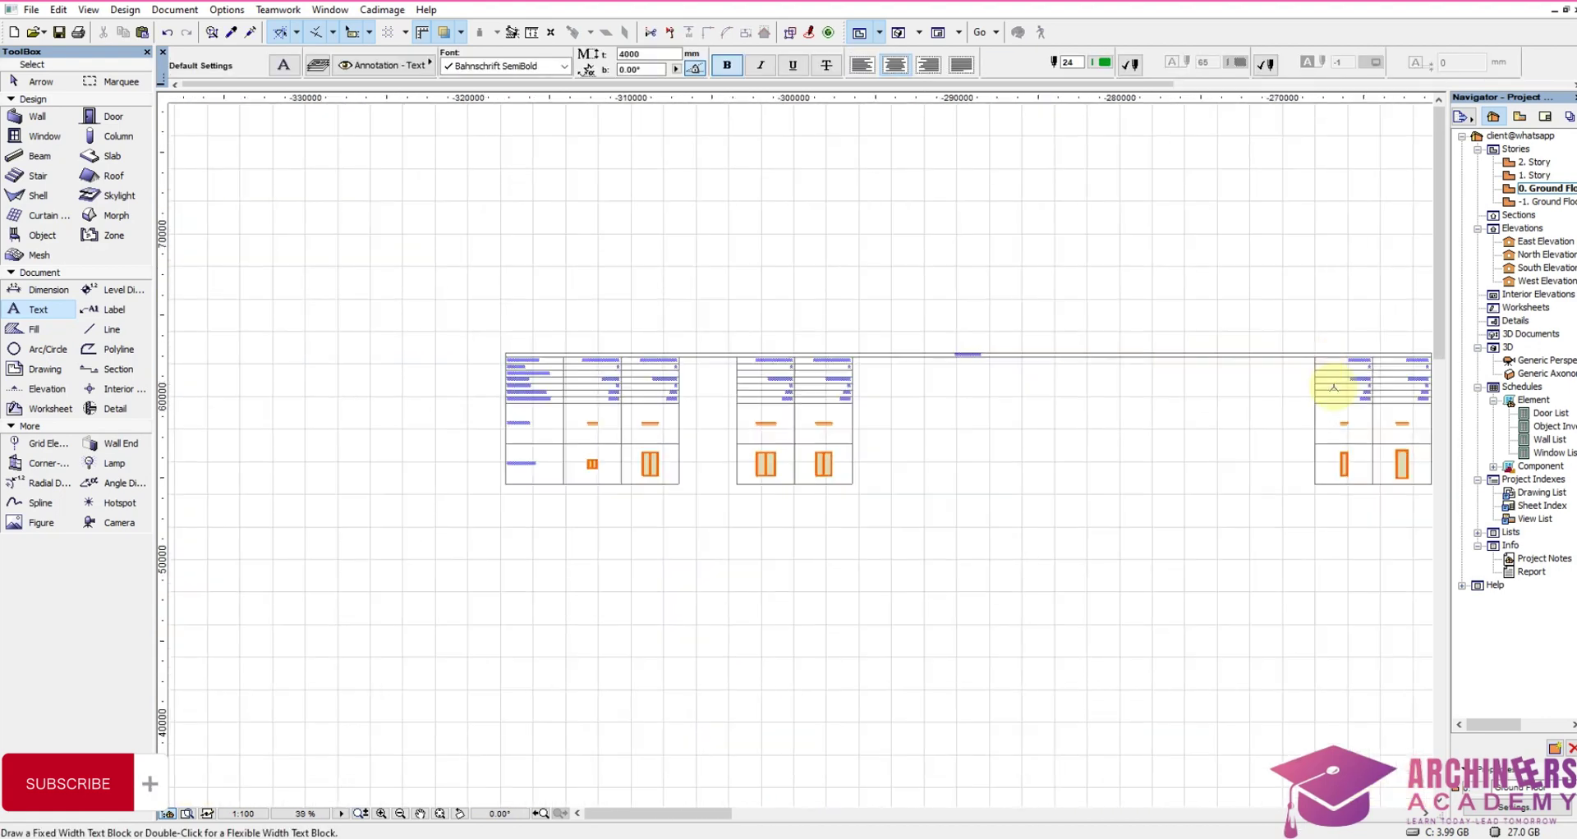
pyautogui.scroll(7, 852, 395)
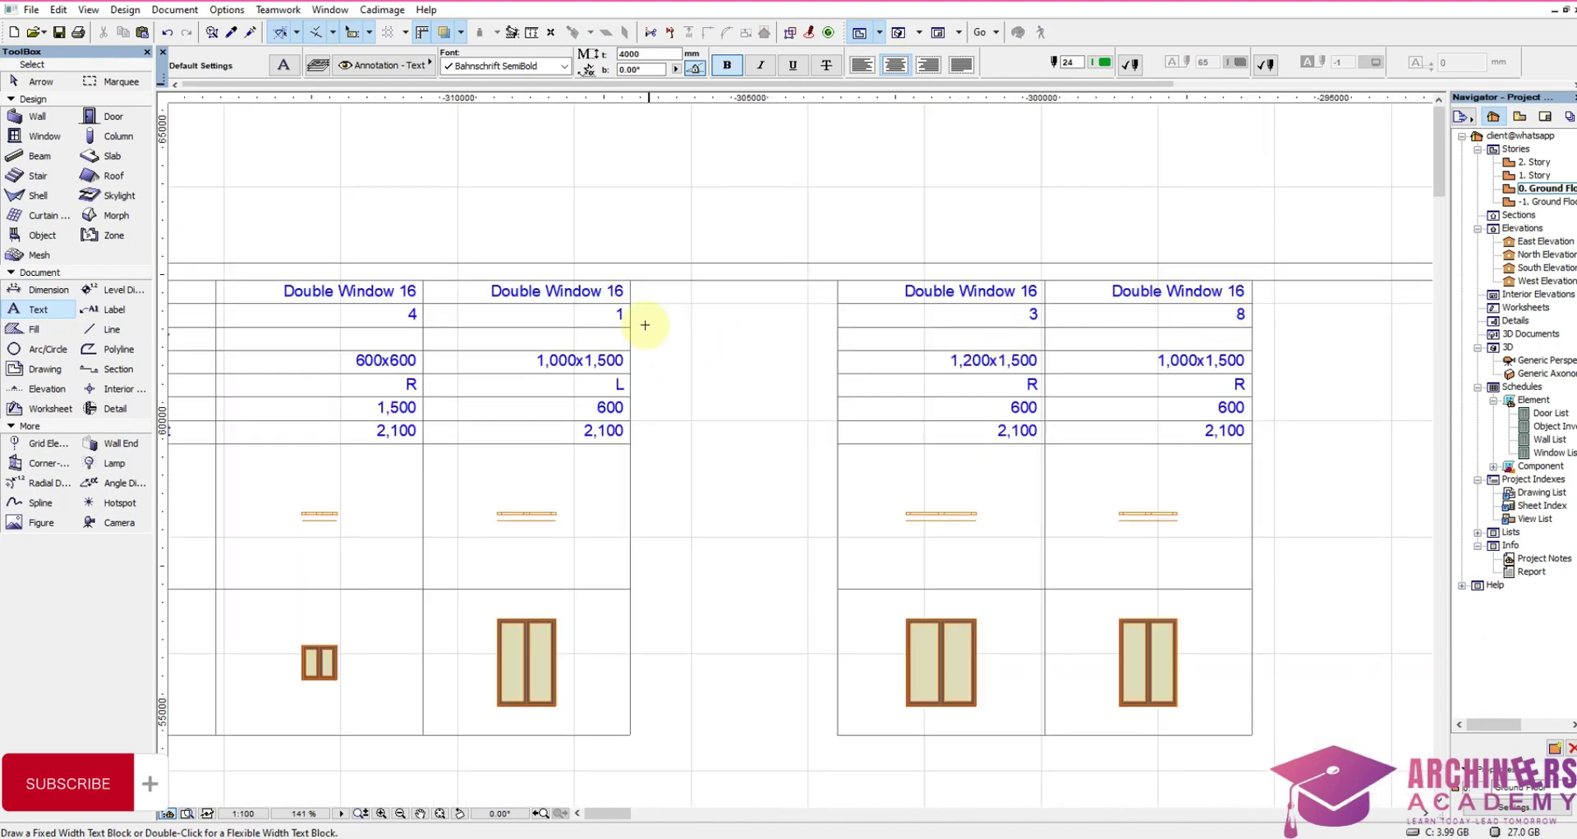
pyautogui.scroll(7, 633, 308)
pyautogui.keyDown('shift'); pyautogui.click(607, 260); pyautogui.keyUp('shift')
pyautogui.keyDown('shift'); pyautogui.moveTo(613, 263); pyautogui.dragTo(533, 335); pyautogui.keyUp('shift')
pyautogui.doubleClick(588, 292)
pyautogui.moveTo(795, 310); pyautogui.dragTo(844, 315)
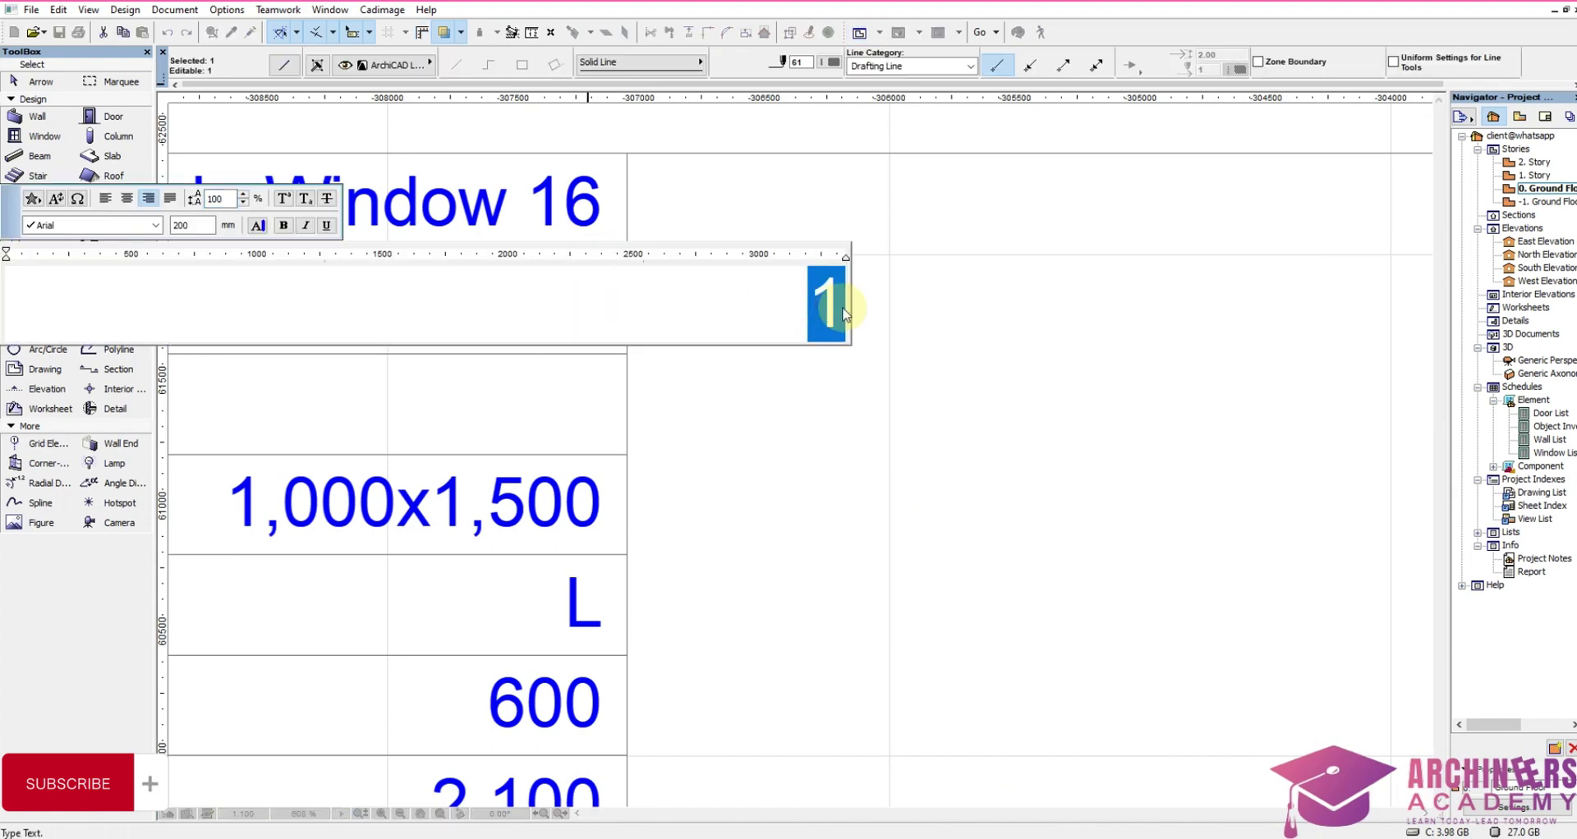
pyautogui.write('9')
pyautogui.click(950, 369)
# Step: Delete the duplicate 1,000x1,500 Double Window 16 column with R orientation from the Window List
pyautogui.scroll(-8, 928, 368)
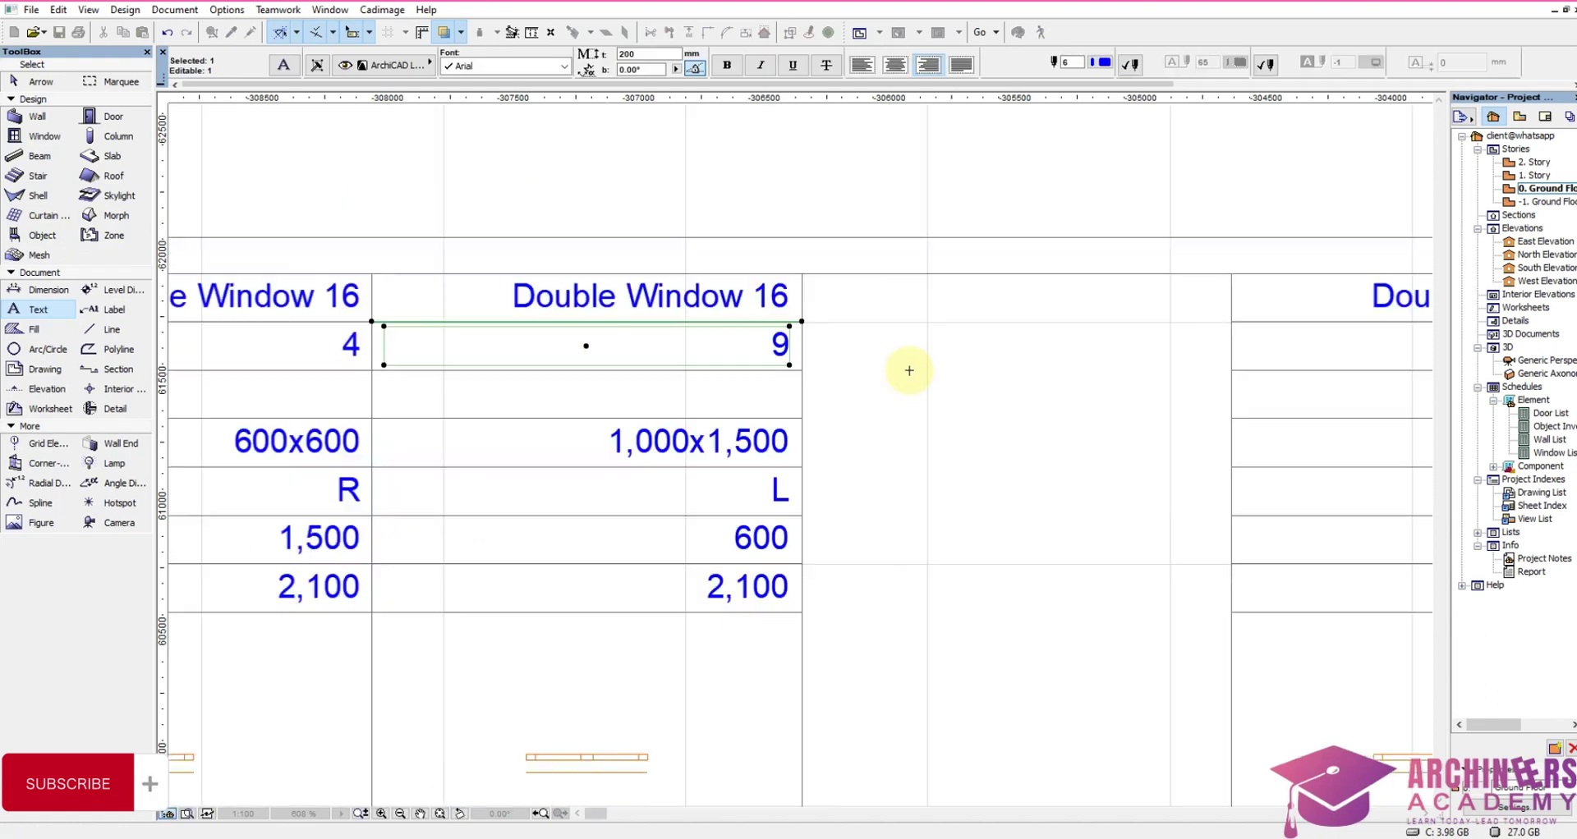
pyautogui.click(1025, 628)
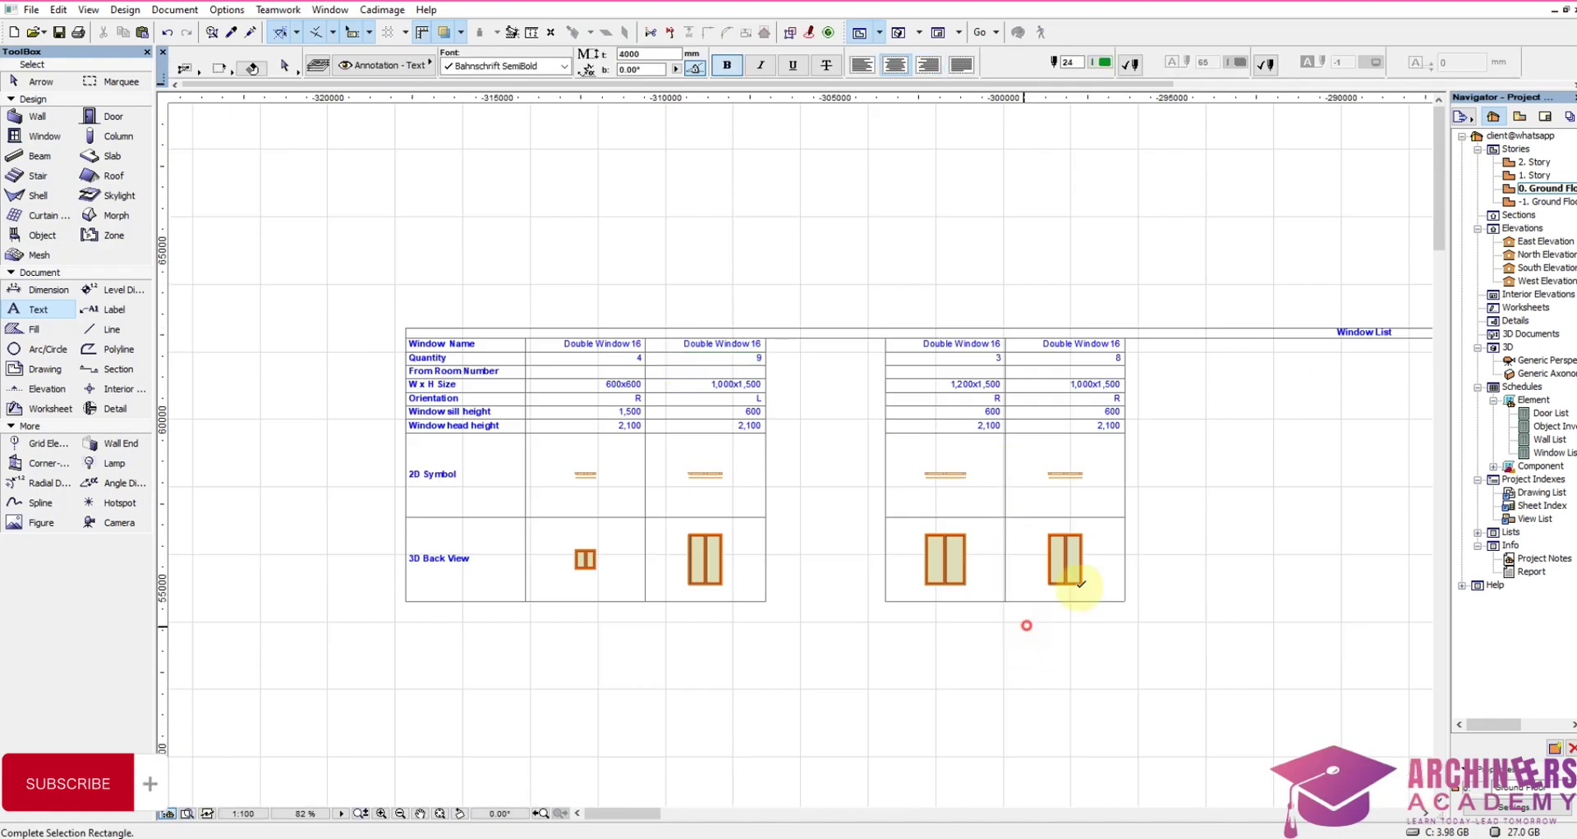
pyautogui.scroll(1, 1162, 333)
pyautogui.scroll(3, 1162, 334)
pyautogui.click(1110, 355)
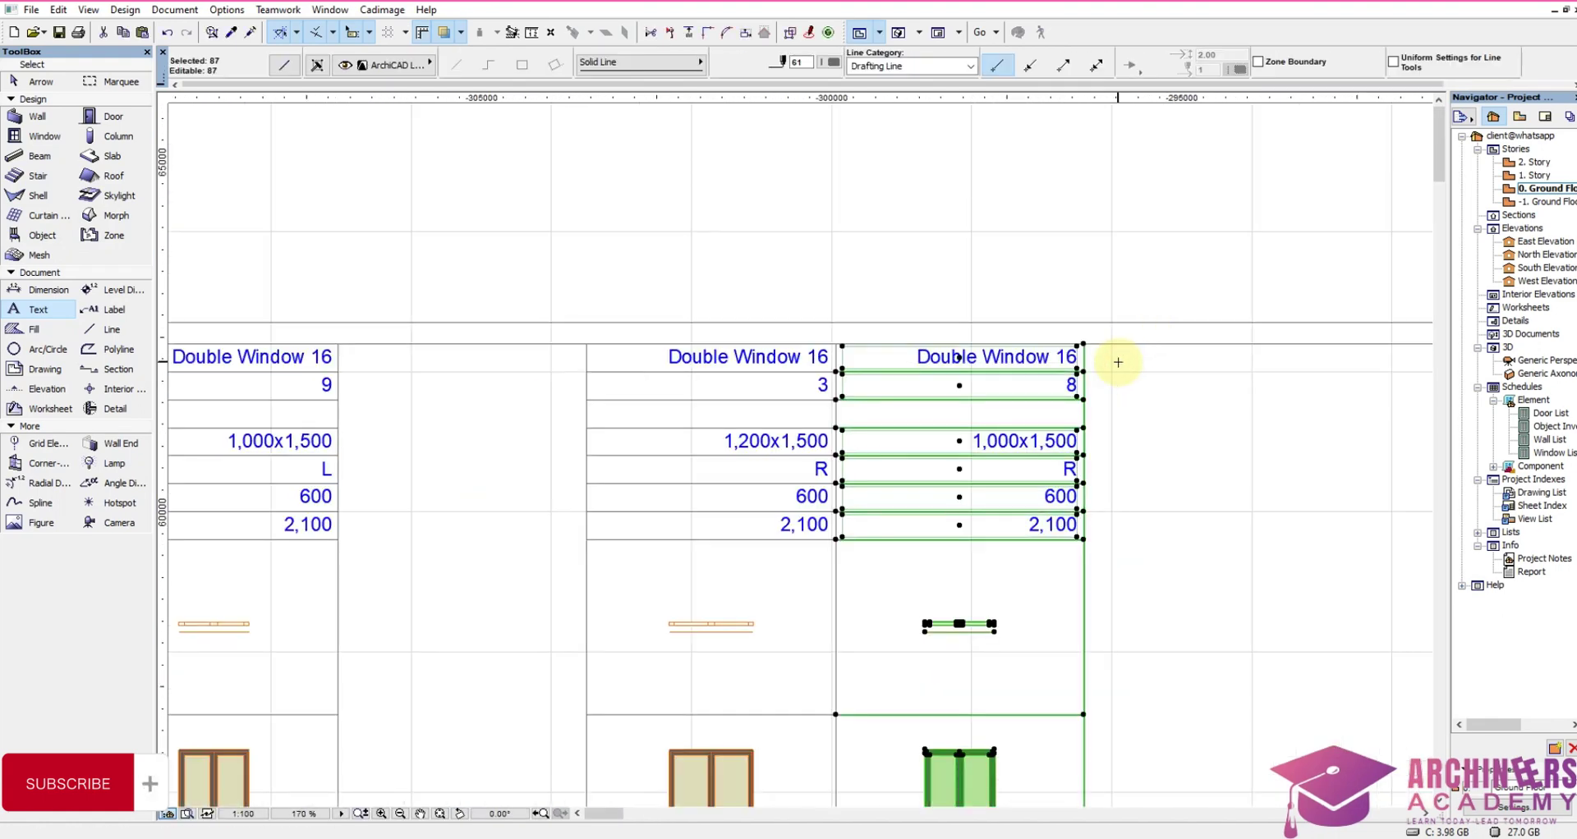
pyautogui.press('Delete')
pyautogui.scroll(-10, 691, 409)
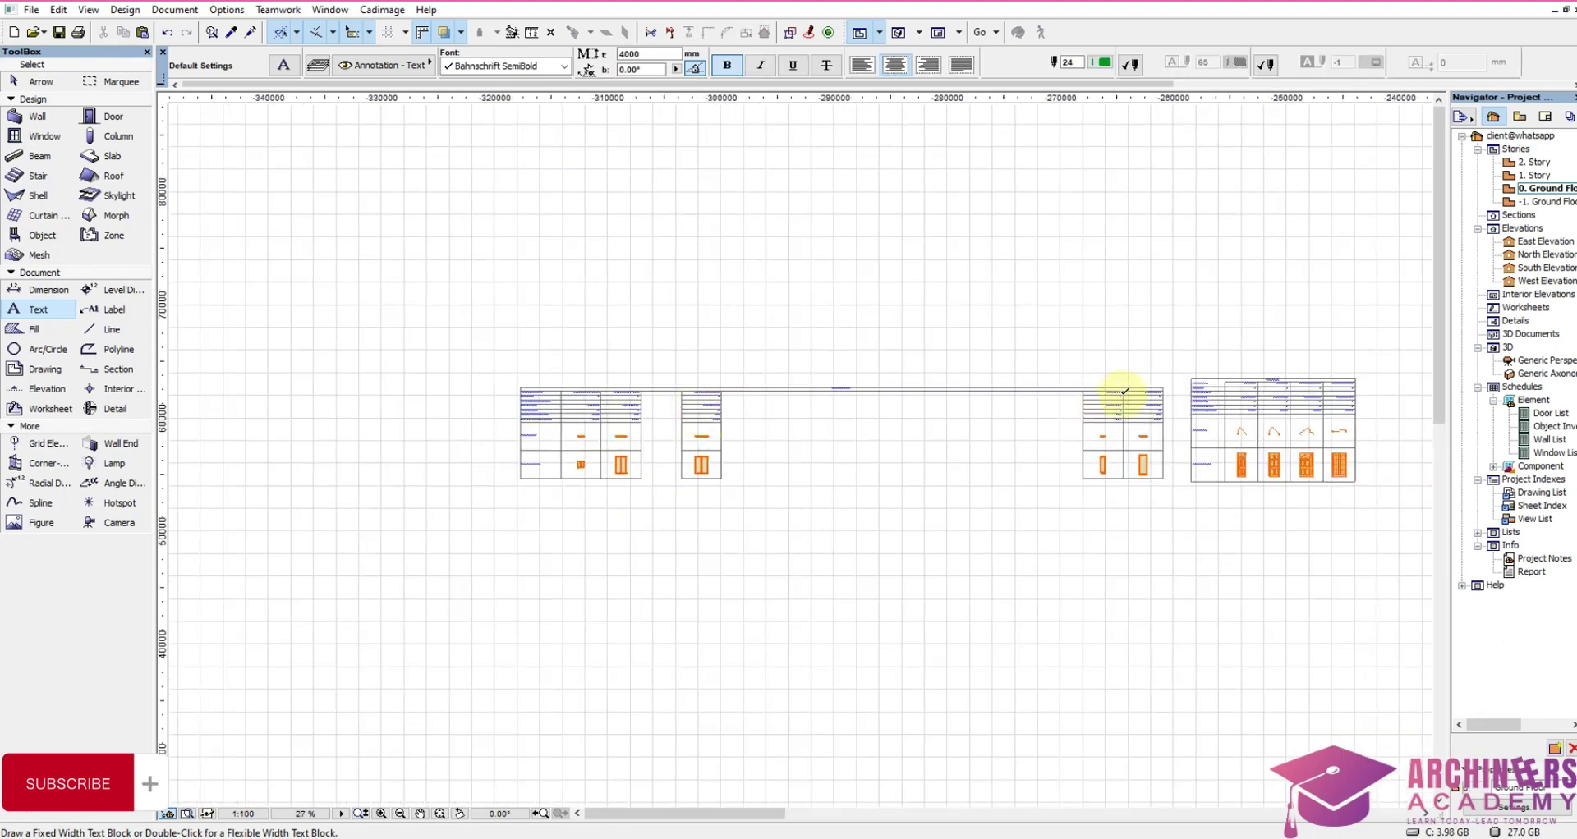
# Step: Move the two Window 16 columns, 450x1,500 and 750x1,800, close to the 1,200x1,500 Double Window 16 column, leaving a small gap
pyautogui.scroll(9, 1178, 414)
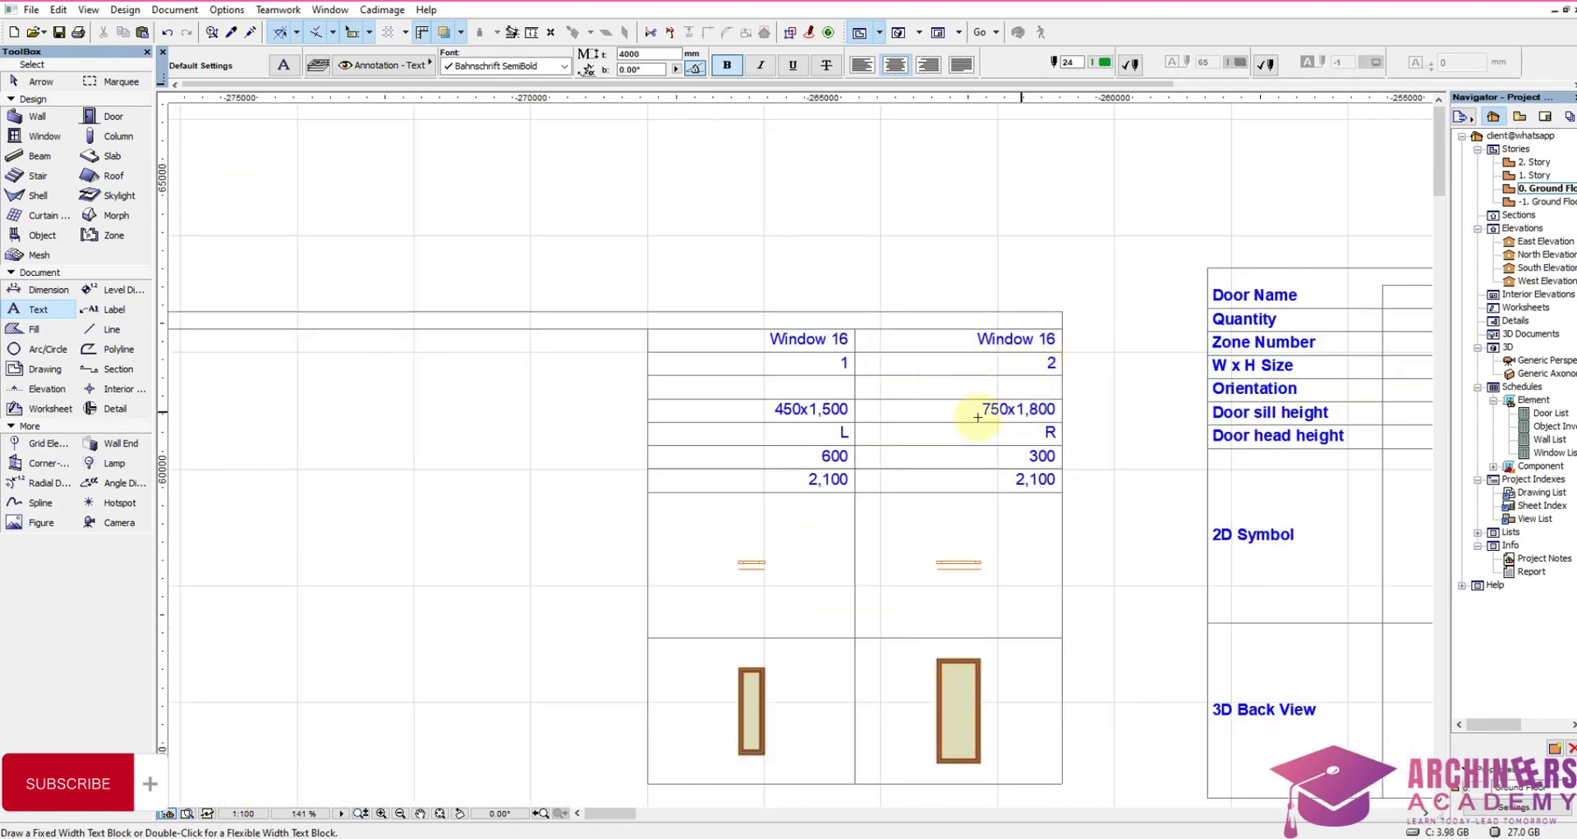
pyautogui.scroll(-4, 977, 390)
pyautogui.keyDown('shift'); pyautogui.click(807, 598); pyautogui.keyUp('shift')
pyautogui.scroll(4, 1056, 362)
pyautogui.click(1038, 366)
pyautogui.hotkey('ctrl', 'd')
pyautogui.click(591, 355)
pyautogui.scroll(-5, 996, 378)
pyautogui.scroll(-4, 1006, 384)
pyautogui.scroll(4, 655, 383)
pyautogui.scroll(3, 495, 386)
pyautogui.click(505, 338)
pyautogui.press('Escape')
# Step: Stretch the line above the first Door 16 column across the Door Name cell to the Door List's outer border
pyautogui.scroll(-9, 777, 433)
pyautogui.scroll(10, 973, 402)
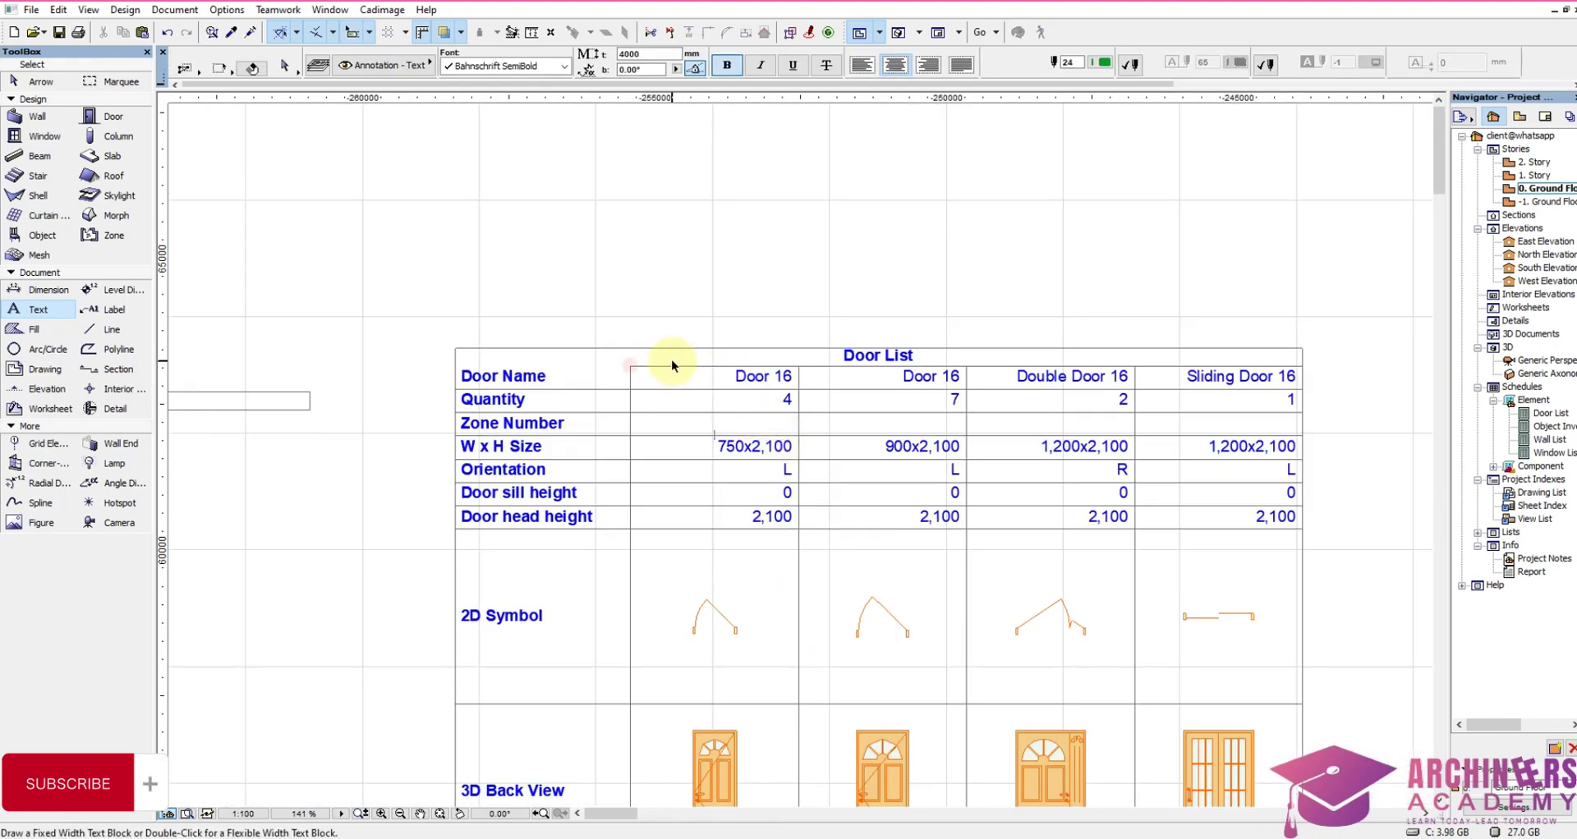
pyautogui.keyDown('shift'); pyautogui.click(667, 366); pyautogui.keyUp('shift')
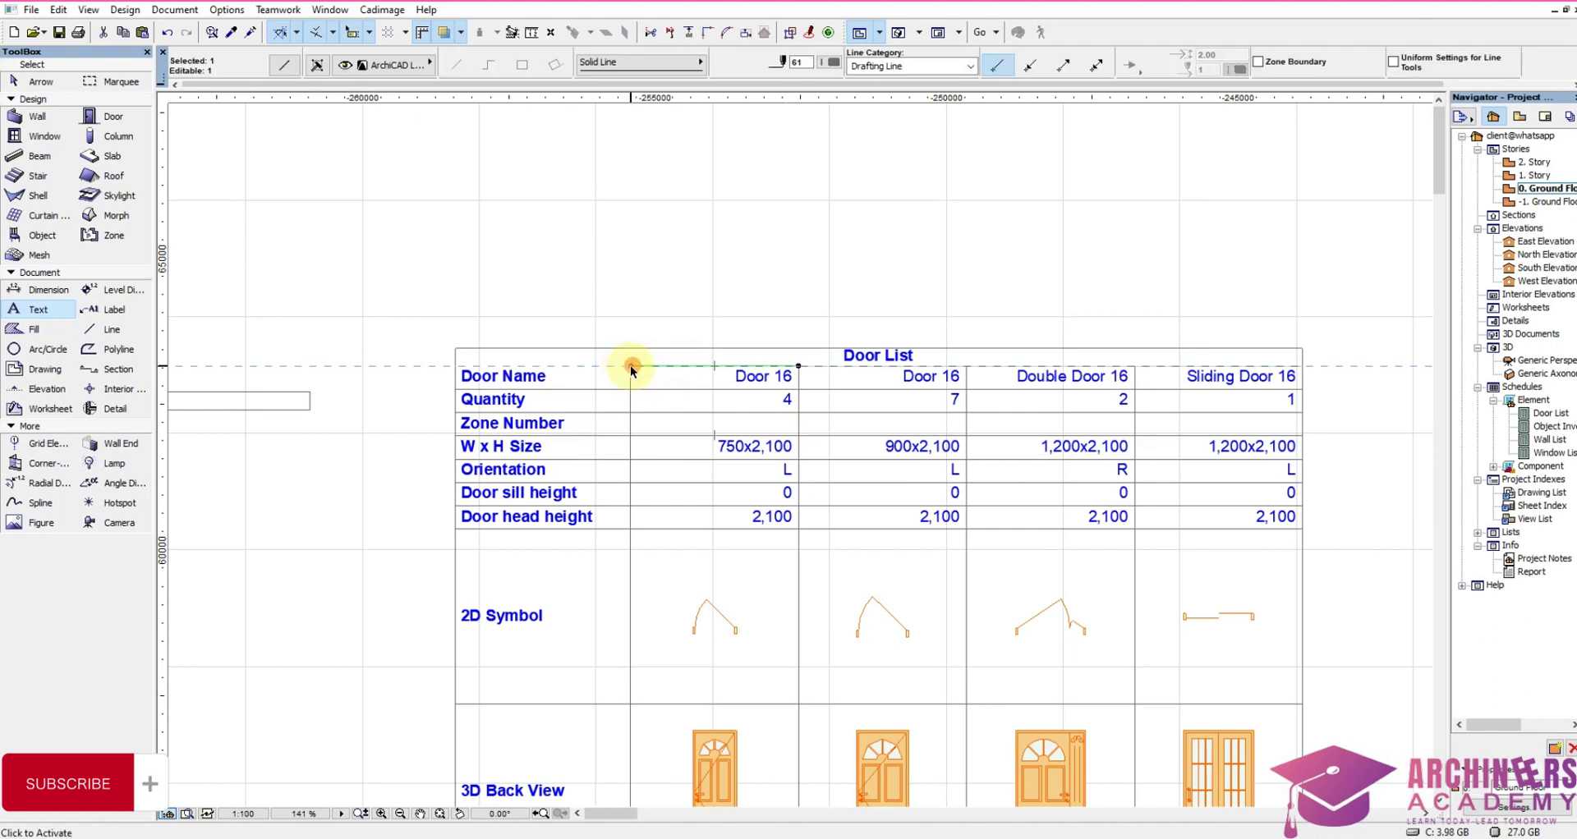
pyautogui.click(509, 373)
pyautogui.click(630, 366)
pyautogui.click(457, 370)
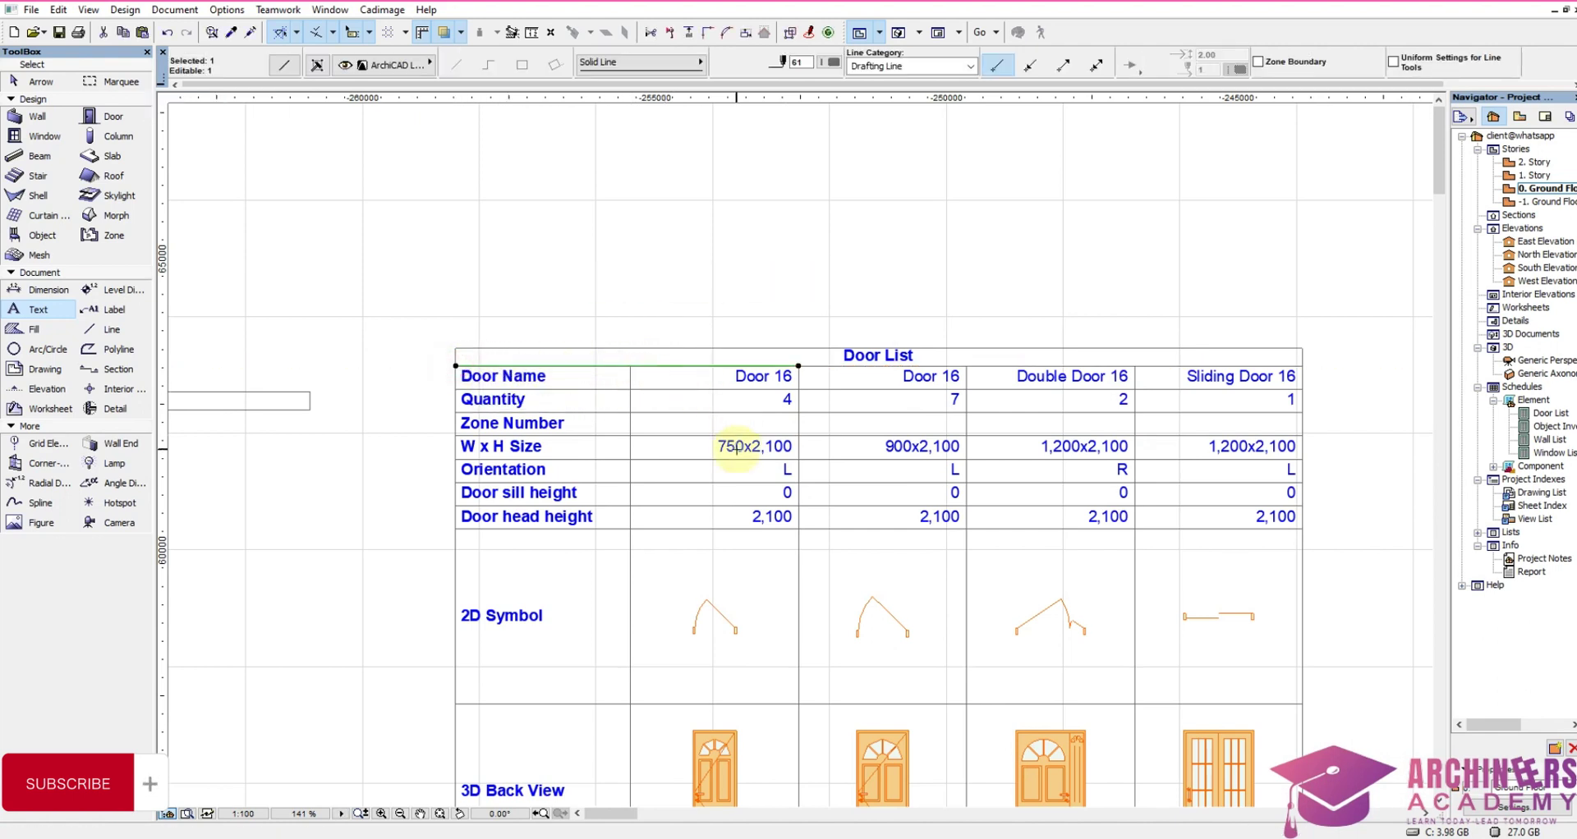
pyautogui.press('Escape')
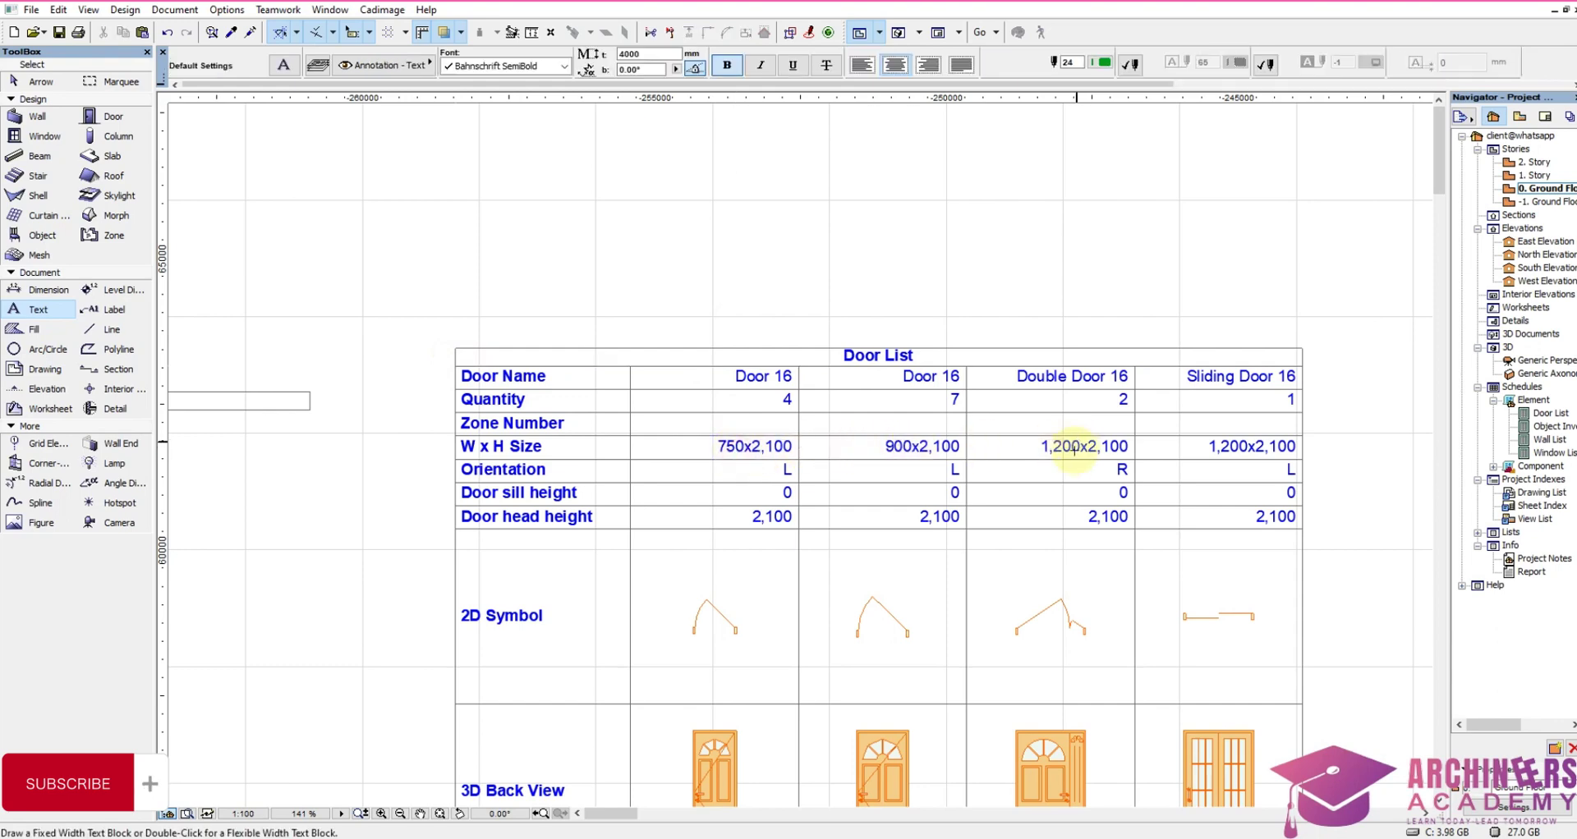
# Step: Examine the remaining Window List columns and the gaps between them
pyautogui.scroll(-7, 1269, 446)
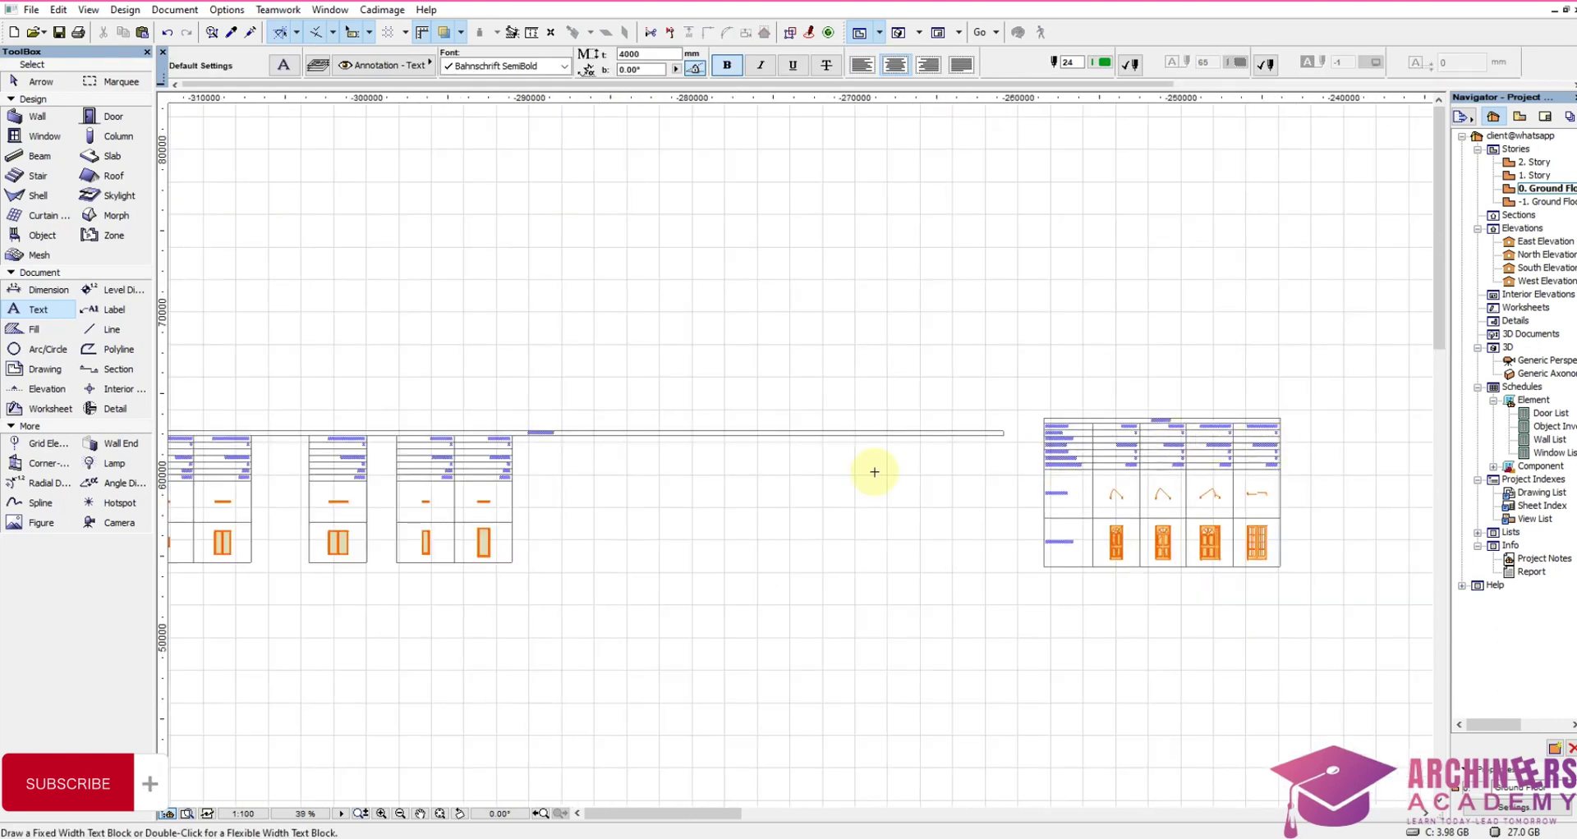
pyautogui.scroll(-1, 884, 521)
pyautogui.scroll(3, 351, 565)
pyautogui.moveTo(351, 565); pyautogui.dragTo(554, 510, button='middle')
pyautogui.scroll(3, 387, 380)
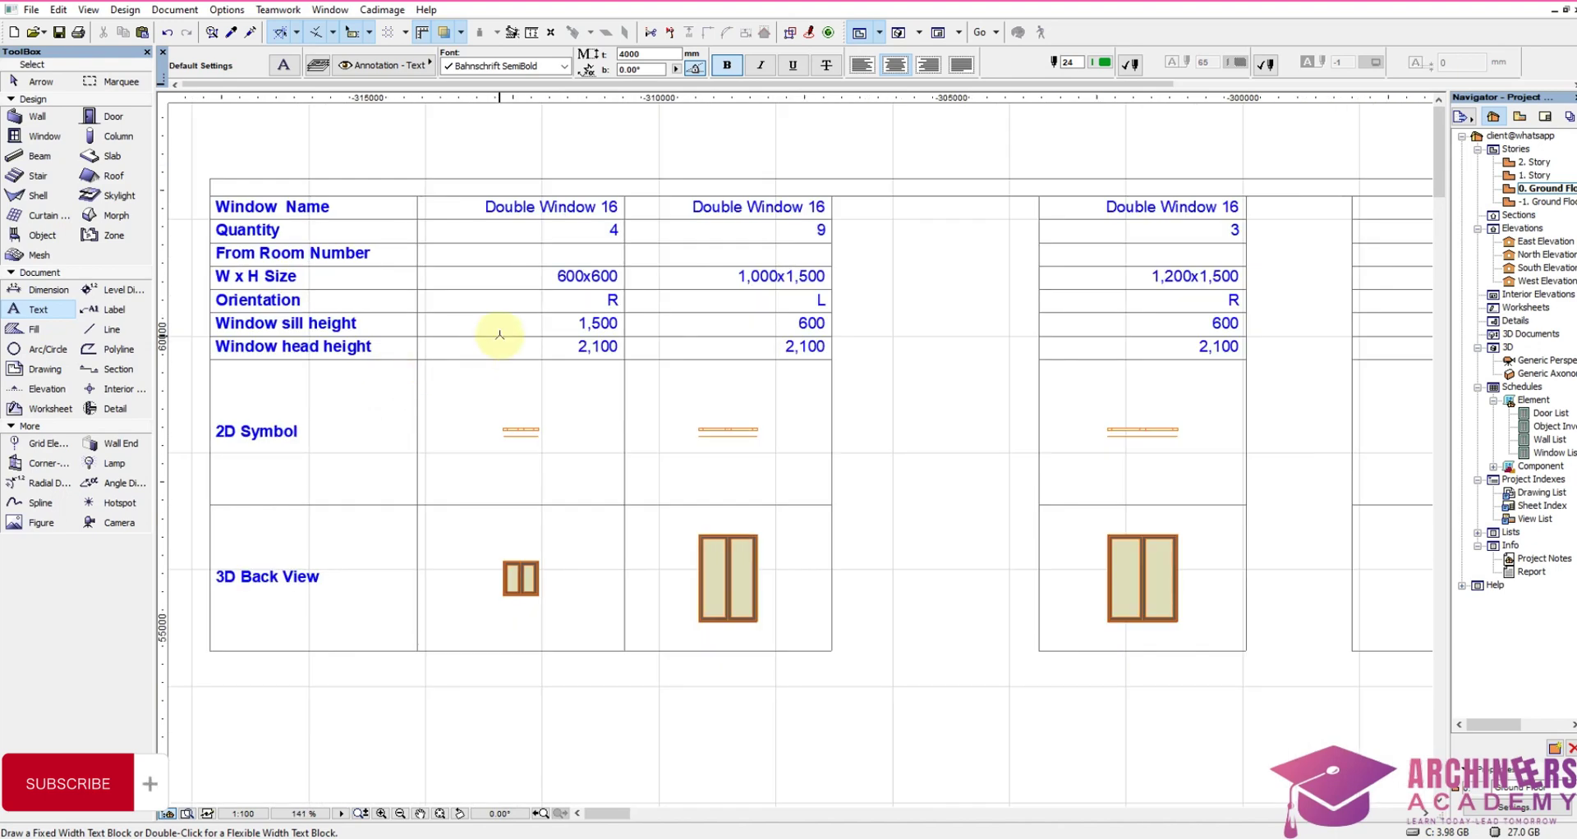
pyautogui.scroll(-2, 521, 345)
pyautogui.scroll(3, 531, 319)
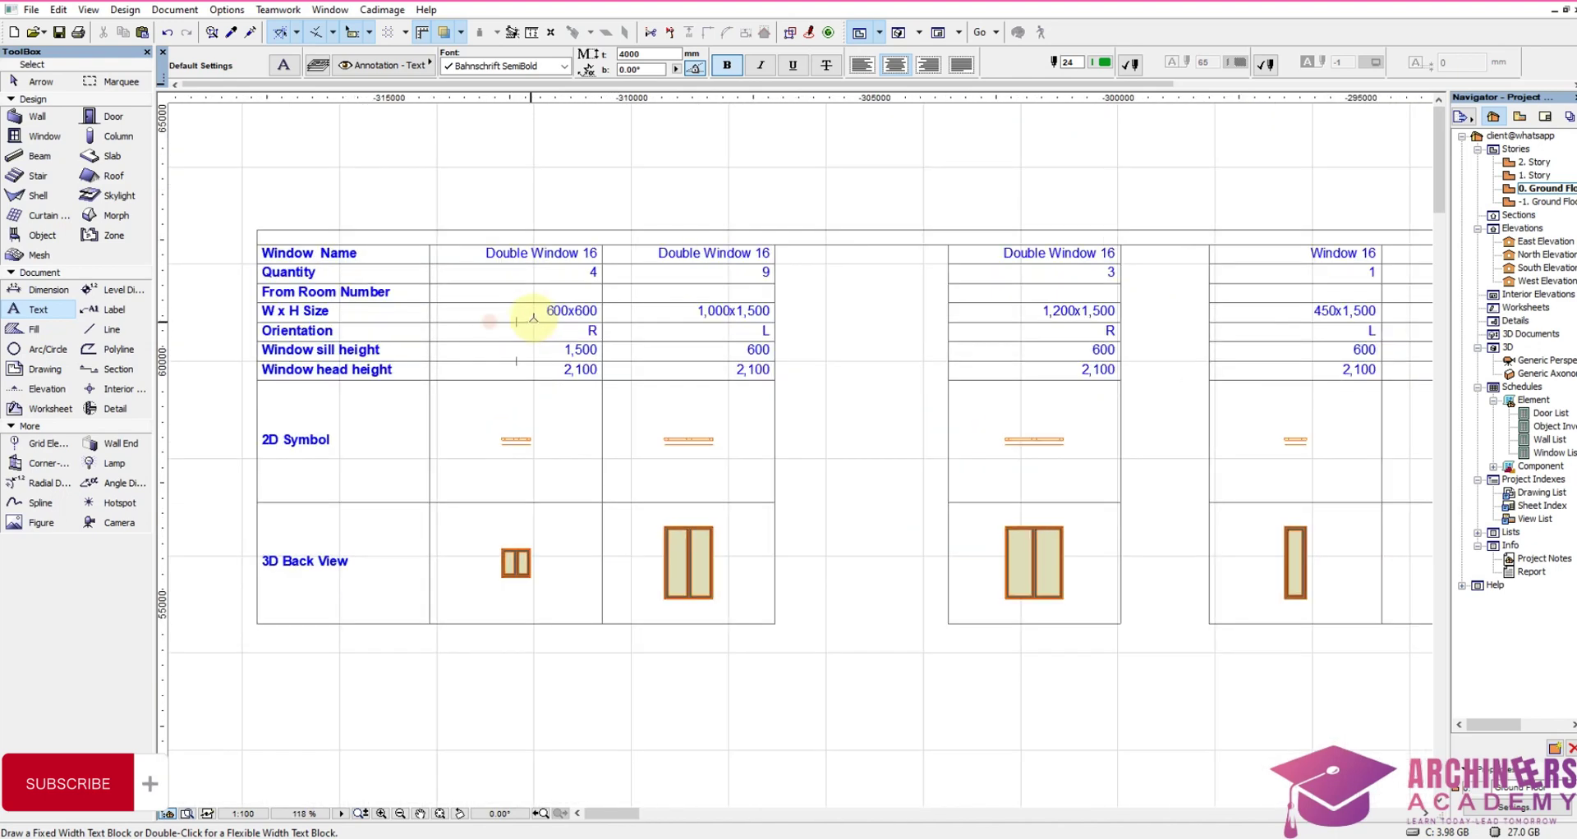
pyautogui.scroll(-2, 534, 317)
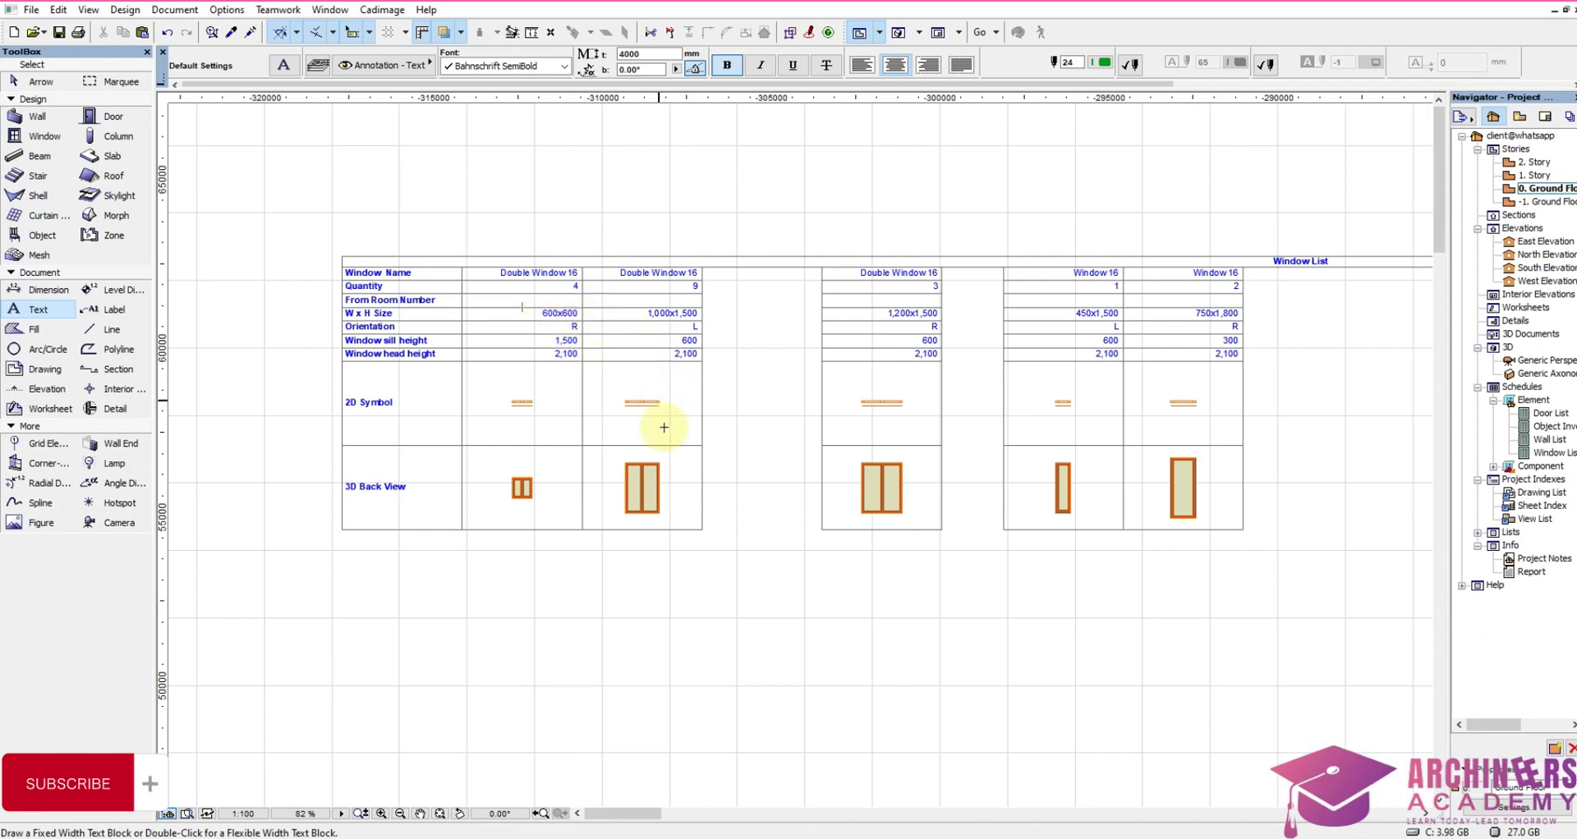
# Step: Move the 1,000x1,500 Double Window 16 column 3550 mm across the gap to adjoin the 1,200x1,500 column
pyautogui.click(609, 542)
pyautogui.scroll(4, 739, 320)
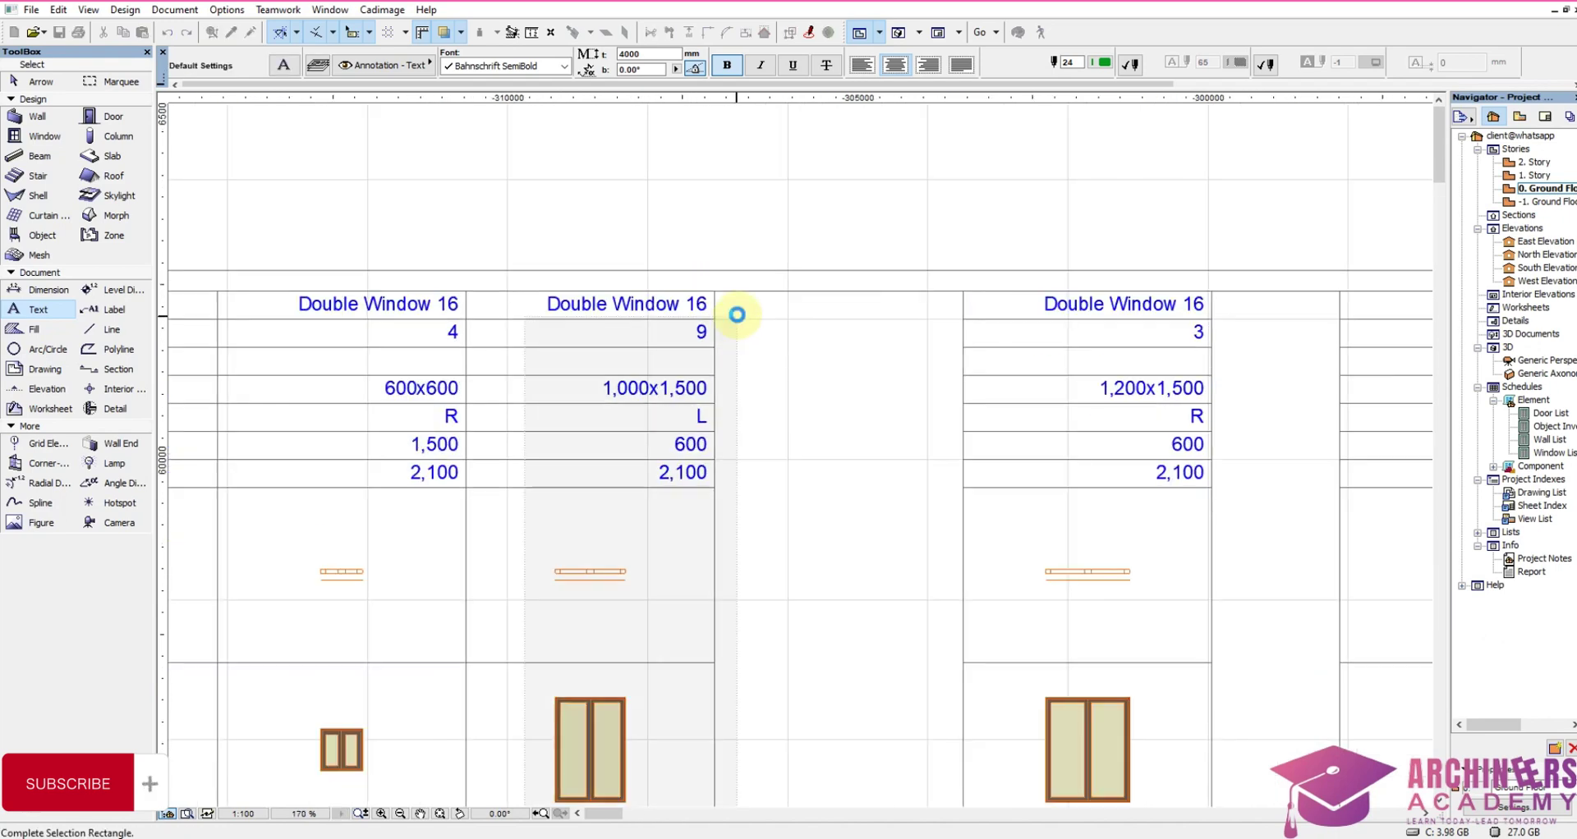
pyautogui.click(739, 311)
pyautogui.hotkey('ctrl', 'd')
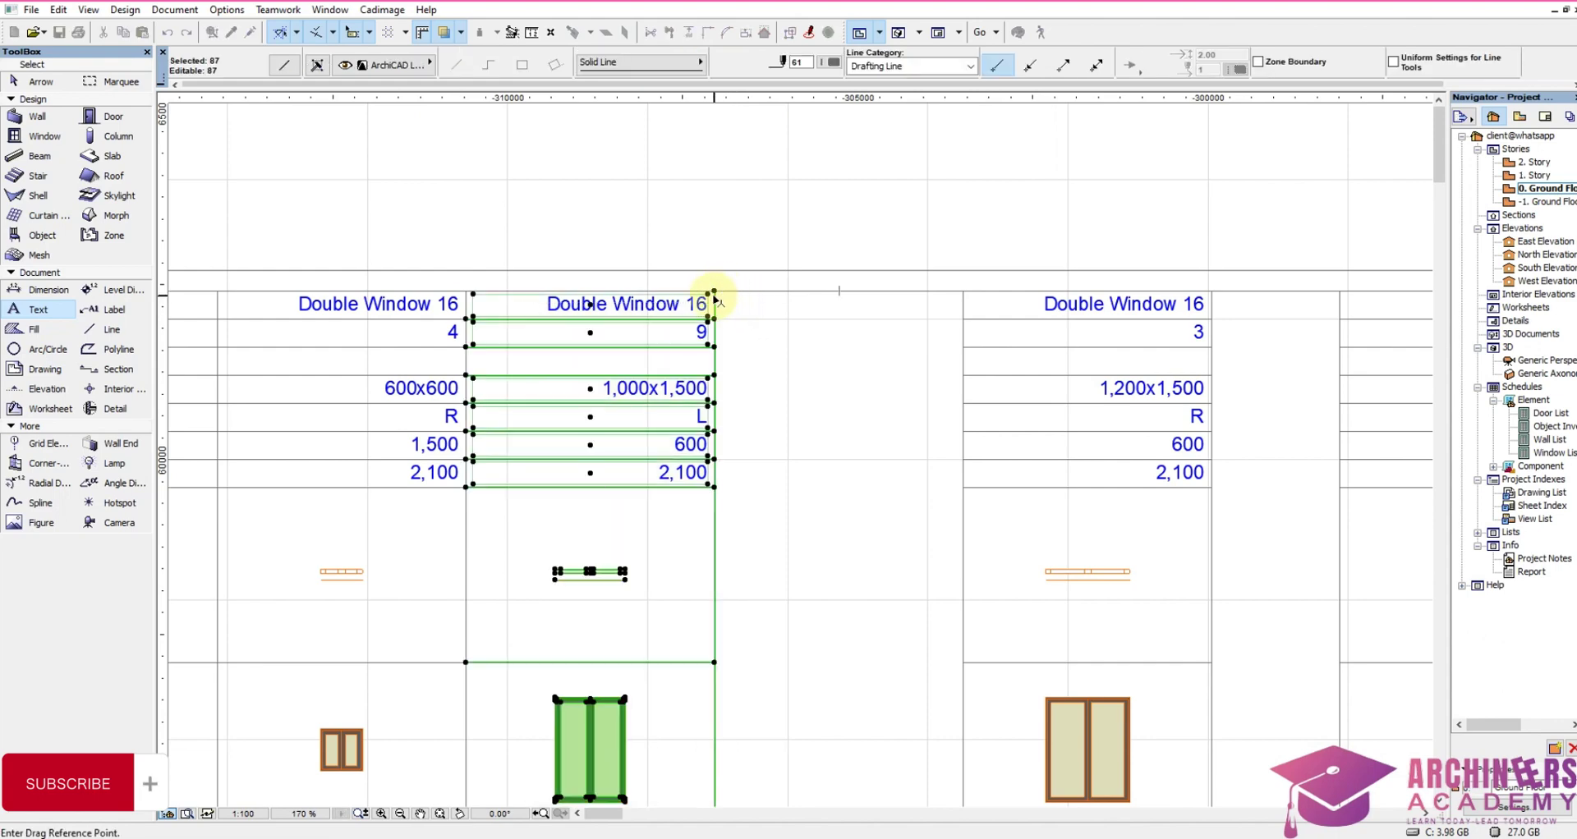
pyautogui.click(714, 291)
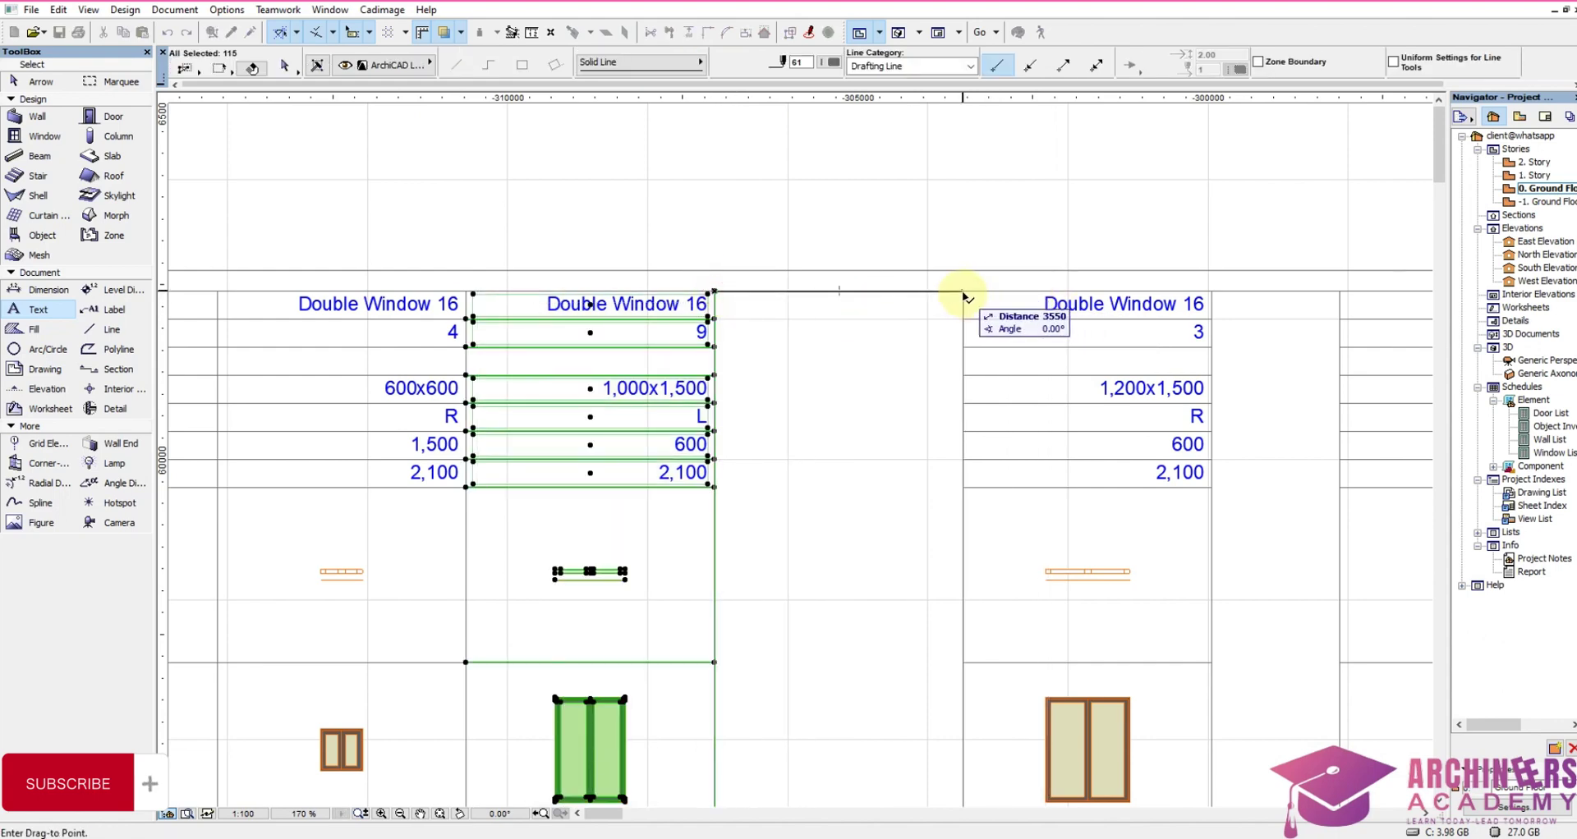
pyautogui.click(962, 292)
# Step: Move the joined 1,000x1,500 and 1,200x1,500 Double Window 16 columns to adjoin the outer side of the 750x1,800 Window 16 column
pyautogui.scroll(-5, 869, 327)
pyautogui.click(796, 510)
pyautogui.scroll(4, 982, 327)
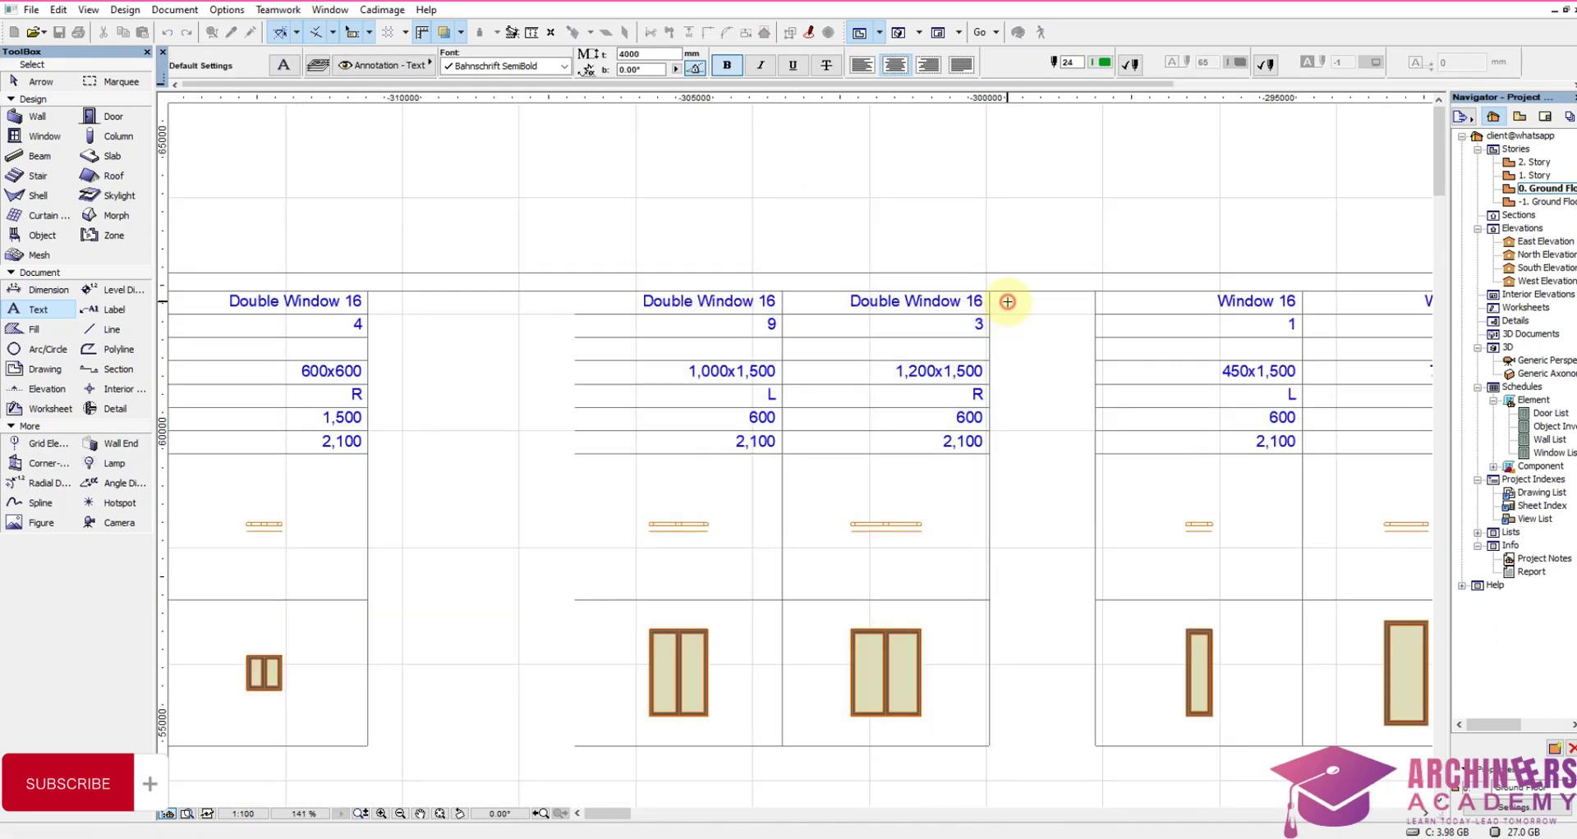
pyautogui.click(1008, 301)
pyautogui.hotkey('ctrl', 'd')
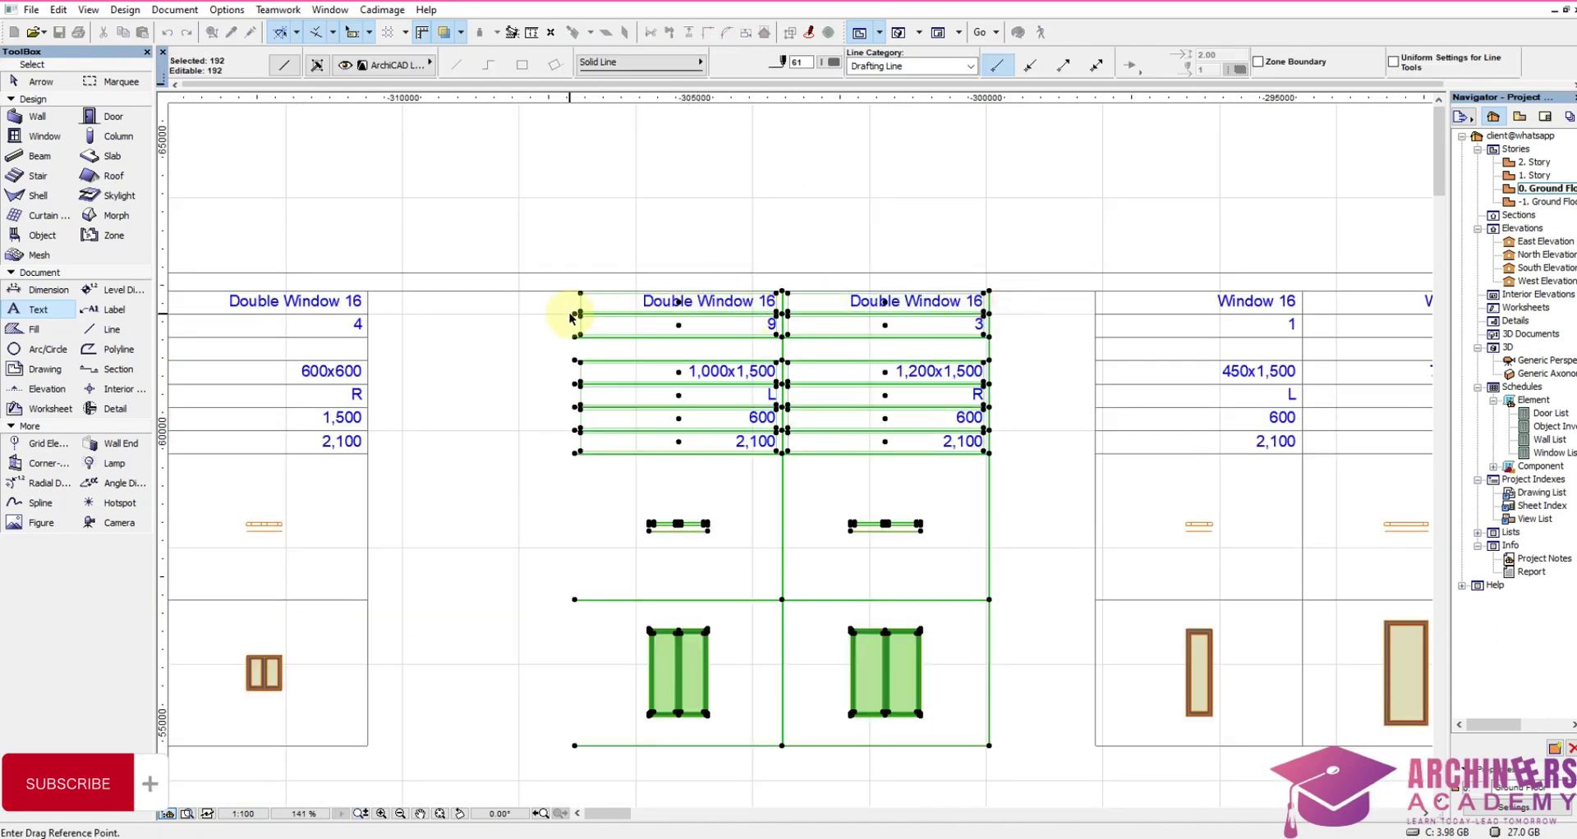
pyautogui.click(577, 316)
pyautogui.scroll(-4, 908, 317)
pyautogui.scroll(3, 1119, 324)
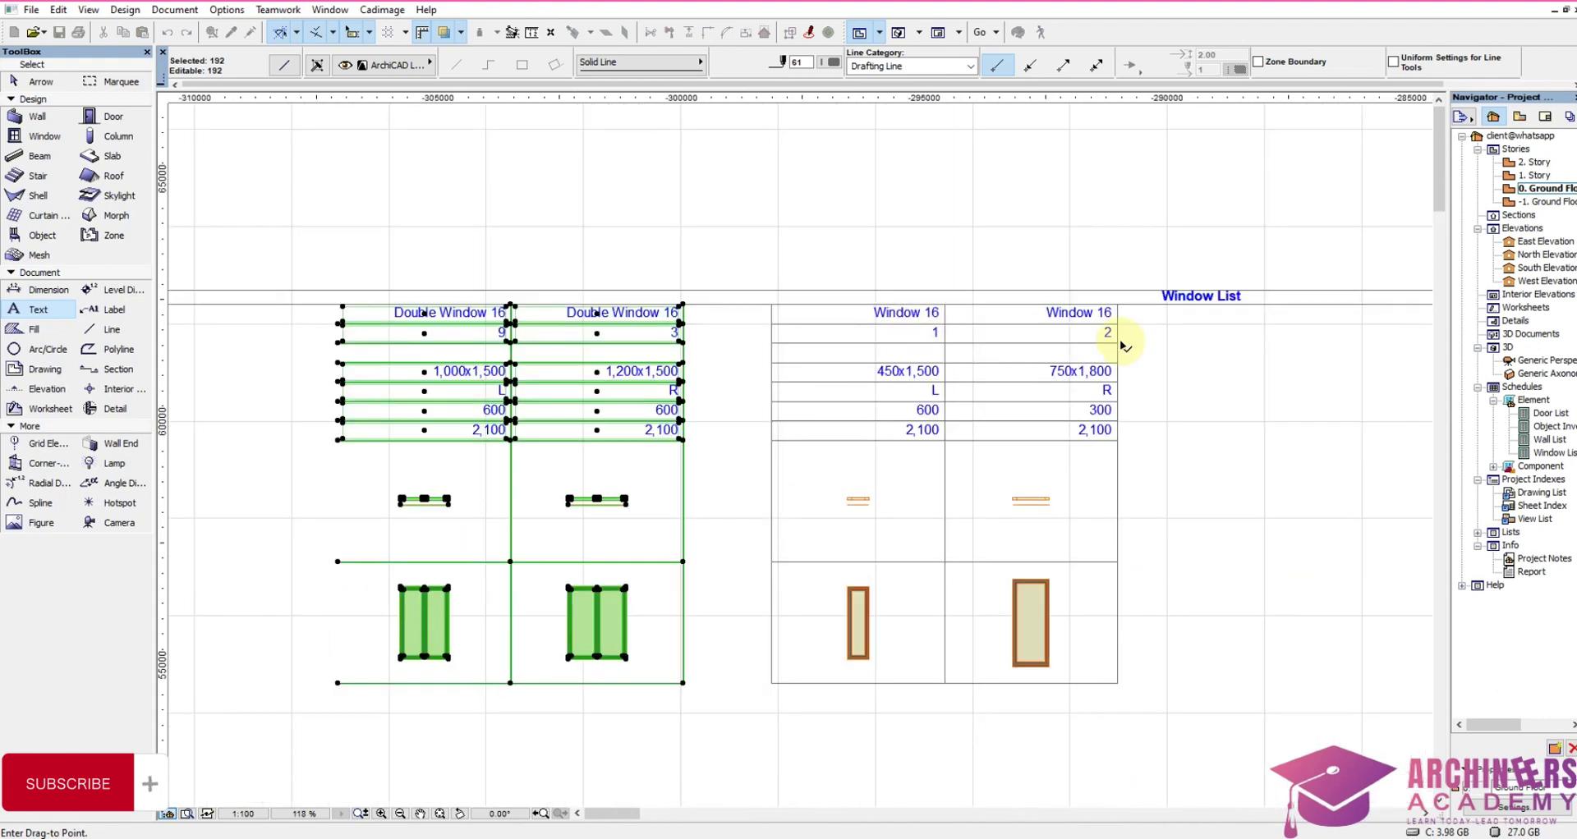
pyautogui.click(1120, 324)
pyautogui.scroll(-3, 856, 448)
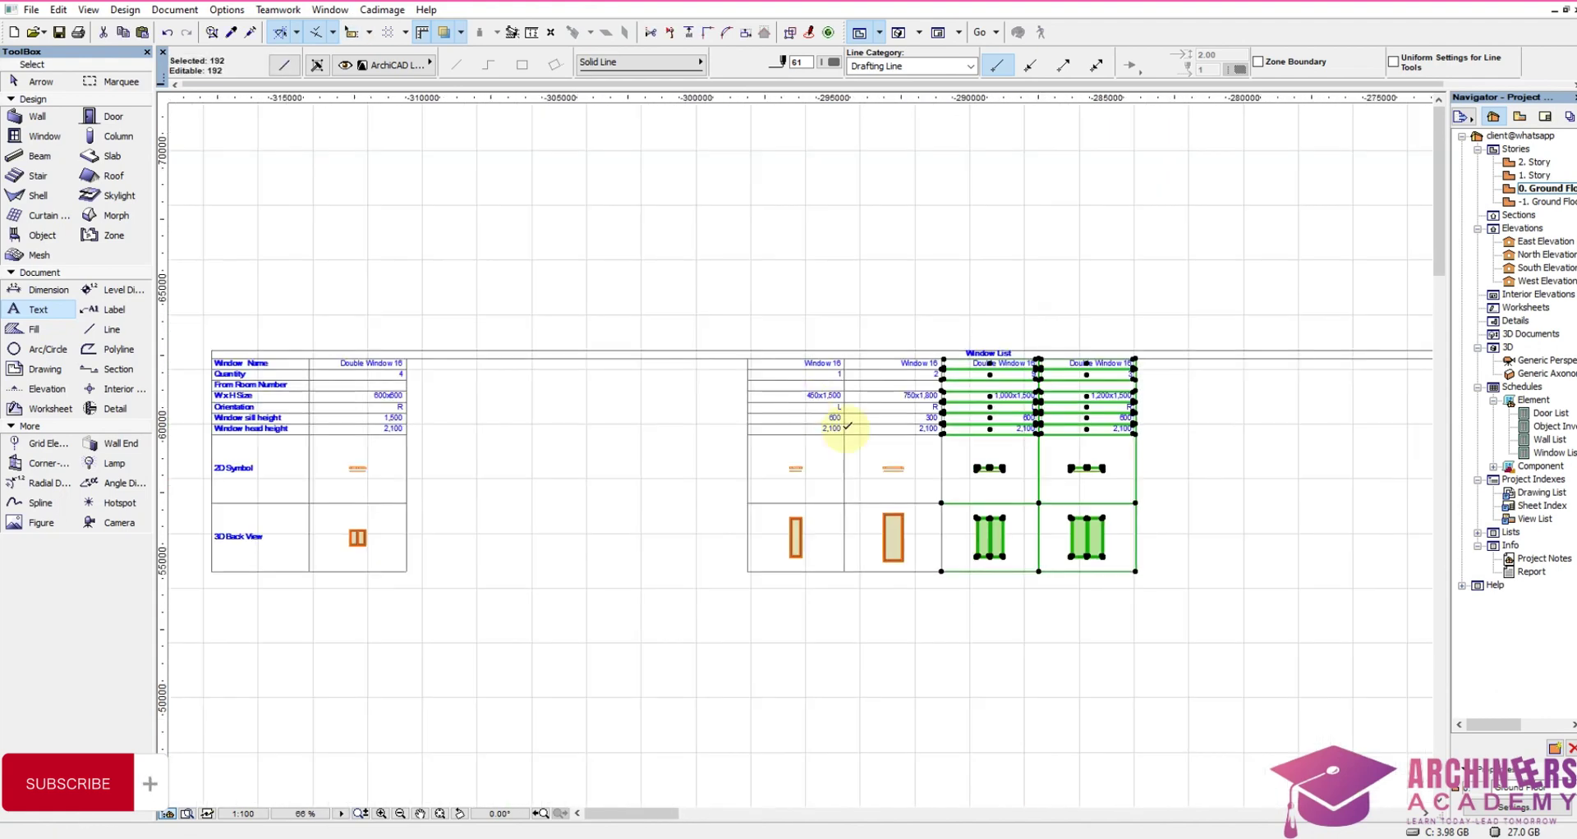
# Step: Move the four joined window columns, 450x1,500 through 1,200x1,500, flush against the 600x600 Double Window 16 column
pyautogui.click(780, 591)
pyautogui.keyDown('shift'); pyautogui.click(728, 590); pyautogui.keyUp('shift')
pyautogui.scroll(4, 1165, 374)
pyautogui.click(1141, 351)
pyautogui.scroll(-3, 904, 341)
pyautogui.scroll(6, 845, 343)
pyautogui.hotkey('ctrl', 'd')
pyautogui.click(829, 337)
pyautogui.scroll(-4, 1119, 395)
pyautogui.scroll(3, 575, 376)
pyautogui.scroll(3, 495, 348)
pyautogui.click(456, 318)
pyautogui.scroll(4, 456, 318)
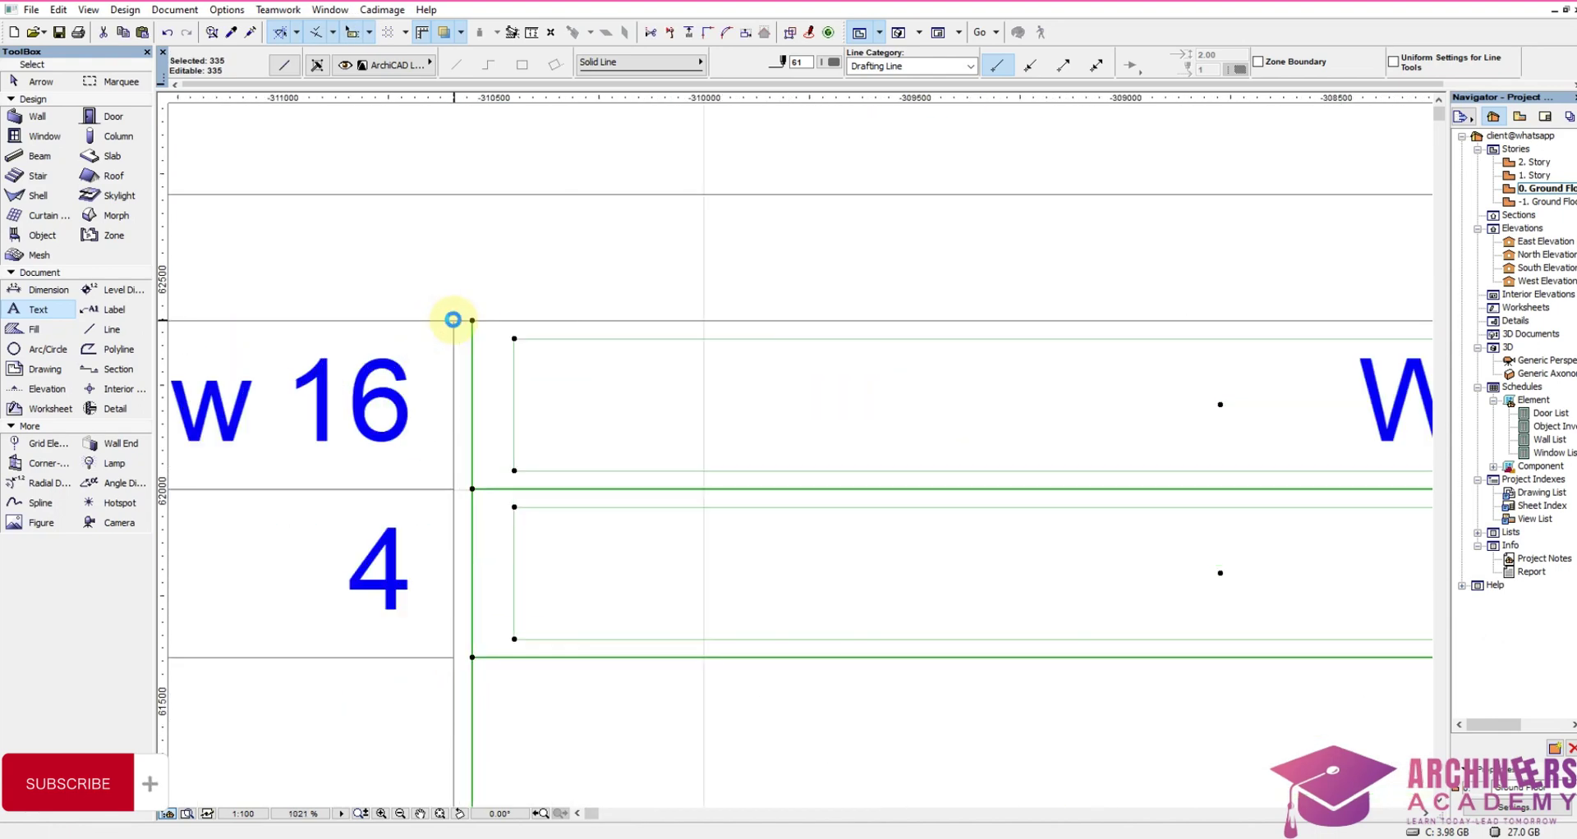
pyautogui.click(472, 321)
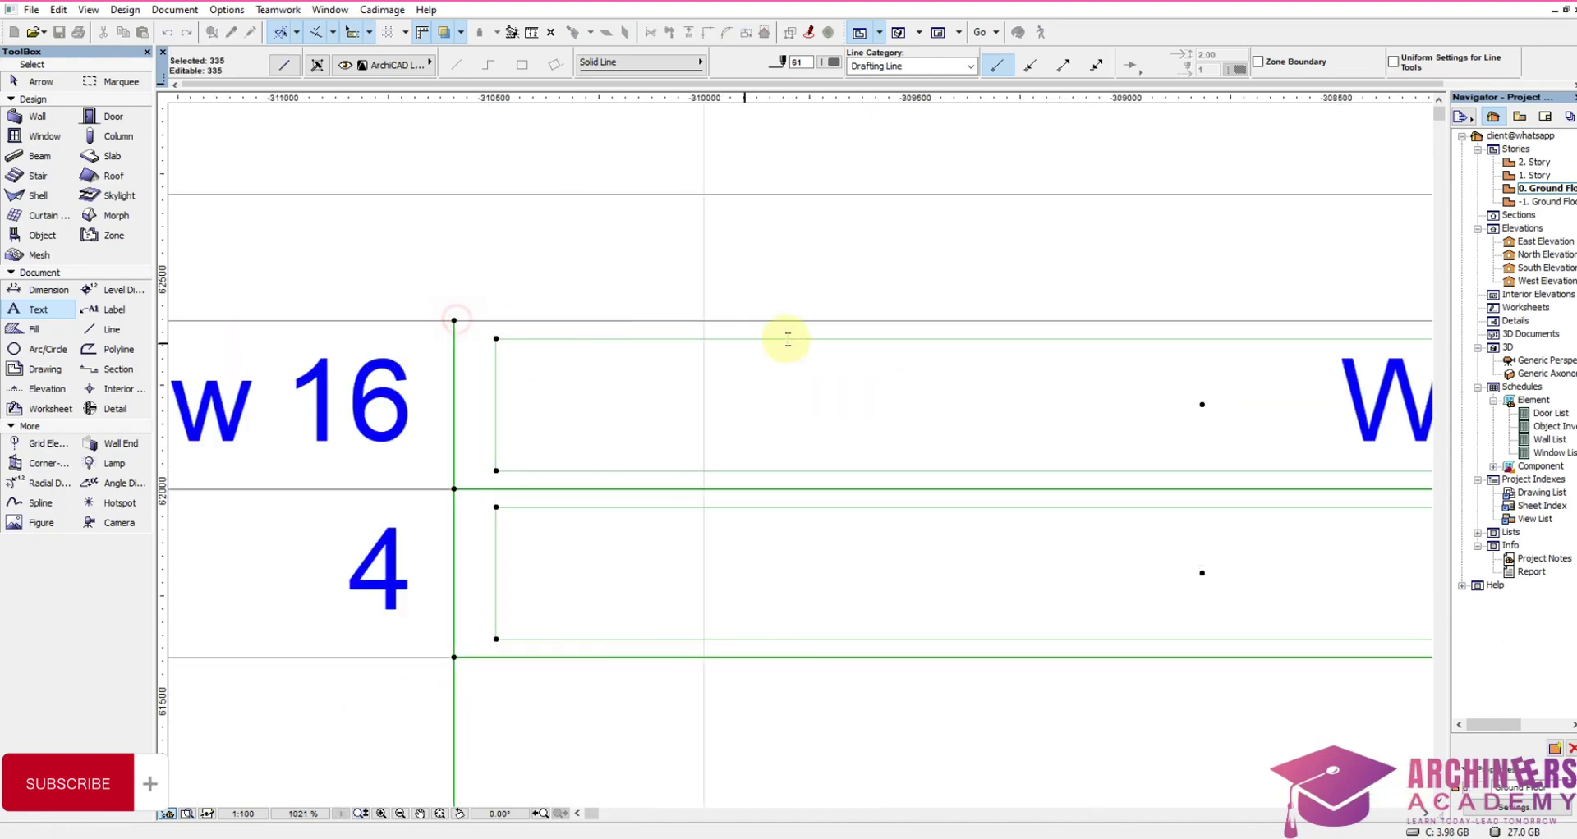
pyautogui.scroll(-10, 784, 336)
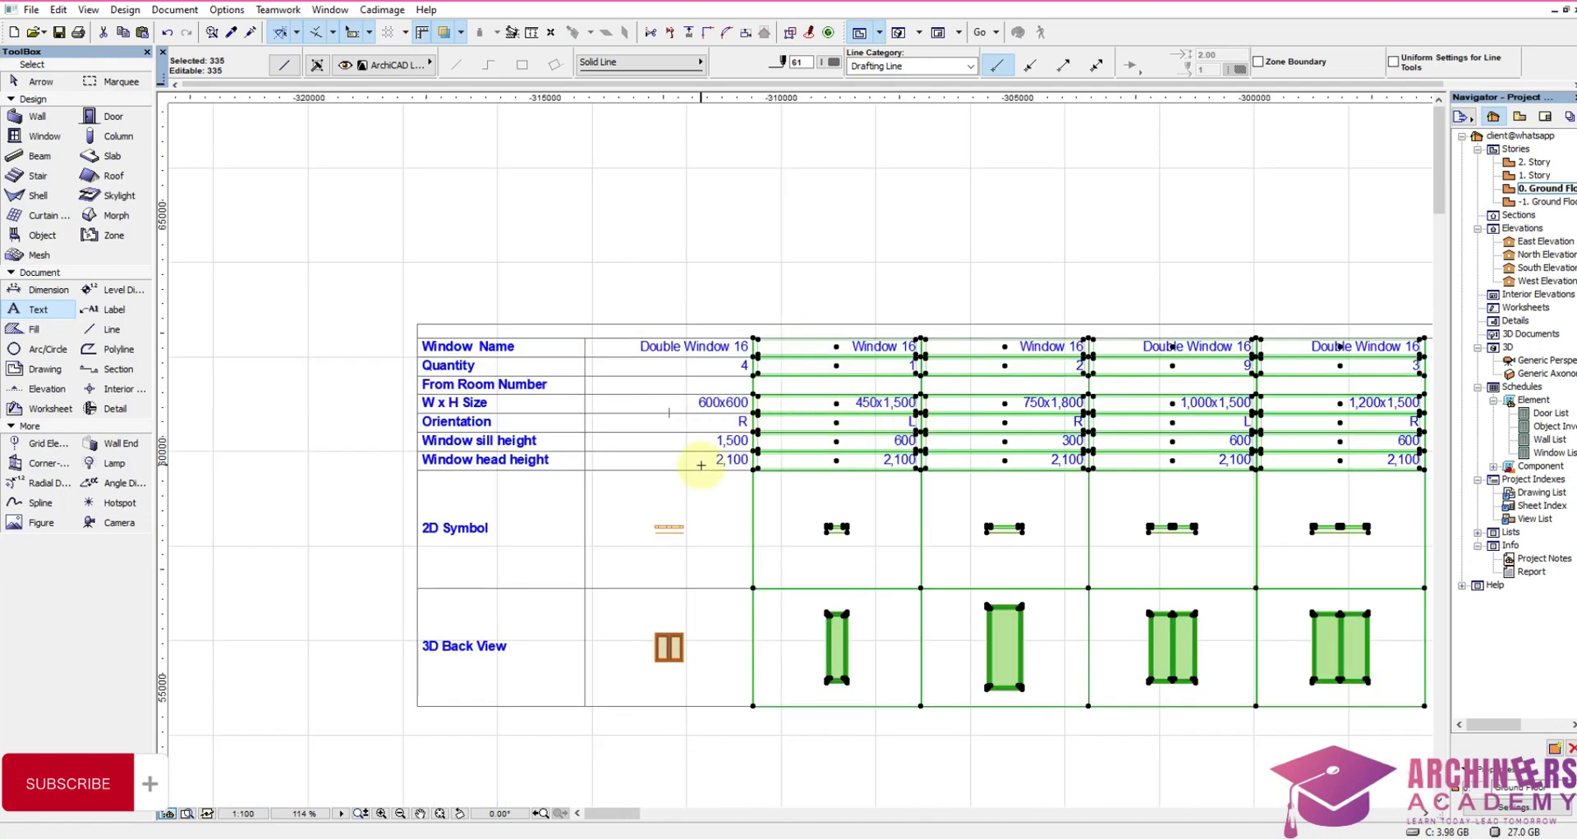
pyautogui.press('Escape')
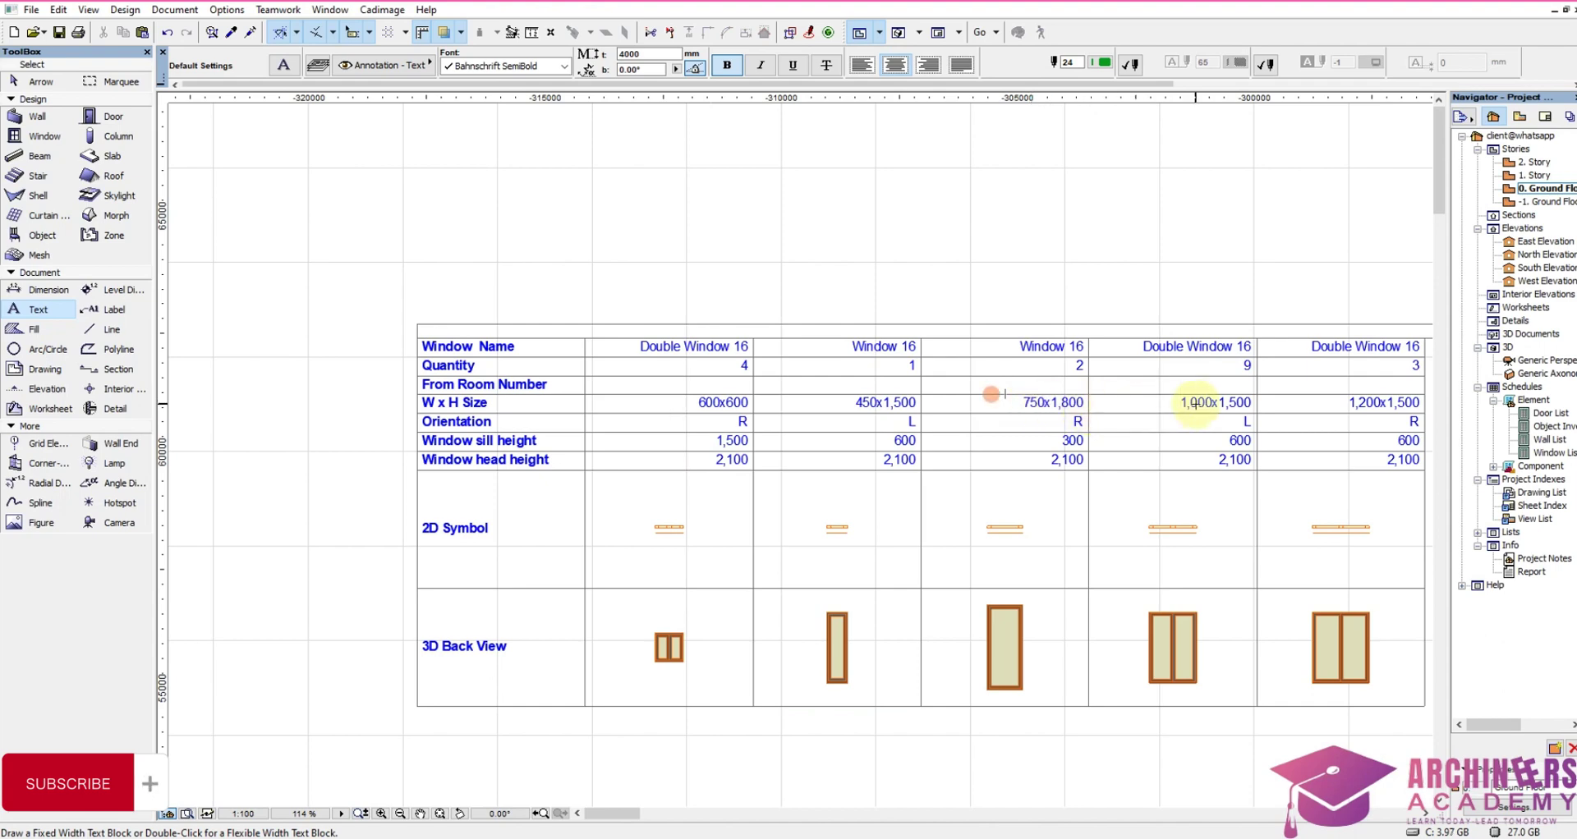
# Step: Shrink the Window List title text block so it ends at the outer edge of the 1,200x1,500 column
pyautogui.scroll(-4, 969, 528)
pyautogui.scroll(4, 1162, 464)
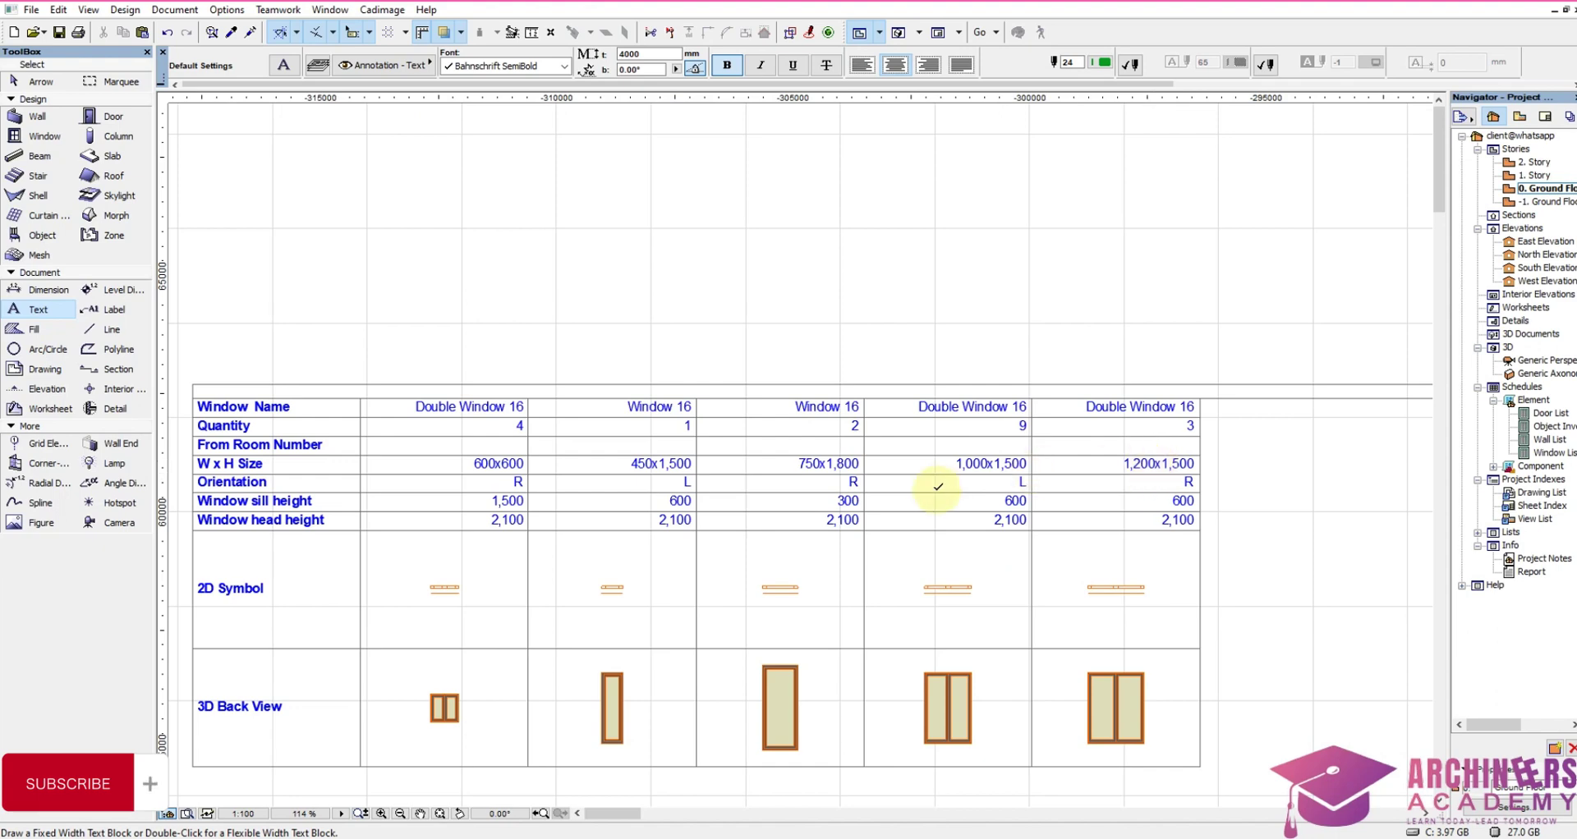
pyautogui.scroll(-5, 937, 487)
pyautogui.scroll(2, 1337, 443)
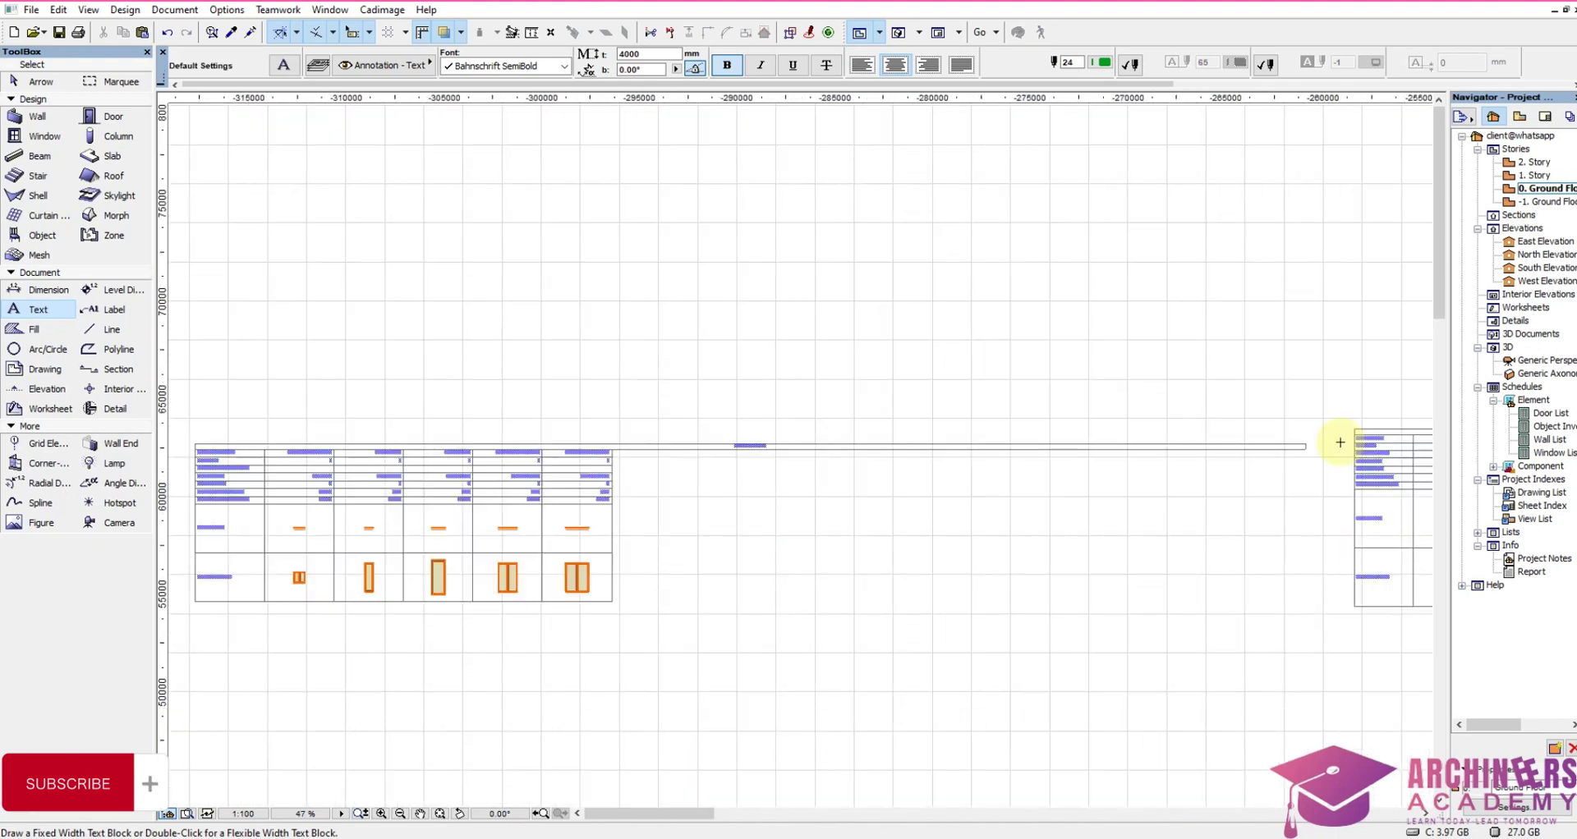
pyautogui.keyDown('shift'); pyautogui.moveTo(1318, 433); pyautogui.dragTo(1215, 497); pyautogui.keyUp('shift')
pyautogui.scroll(6, 1312, 446)
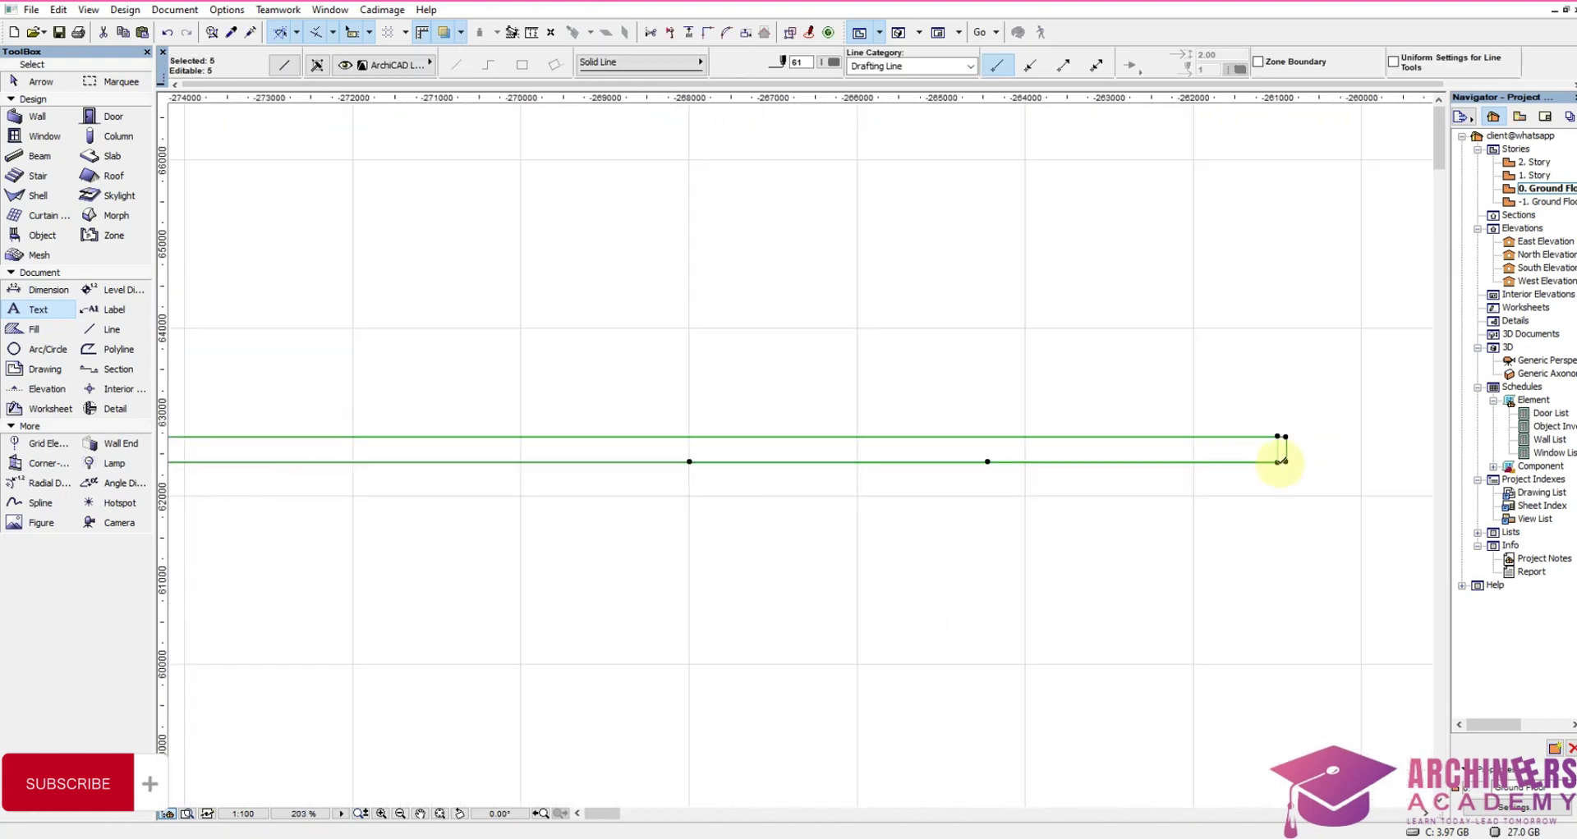
pyautogui.click(1276, 462)
pyautogui.scroll(-3, 1292, 460)
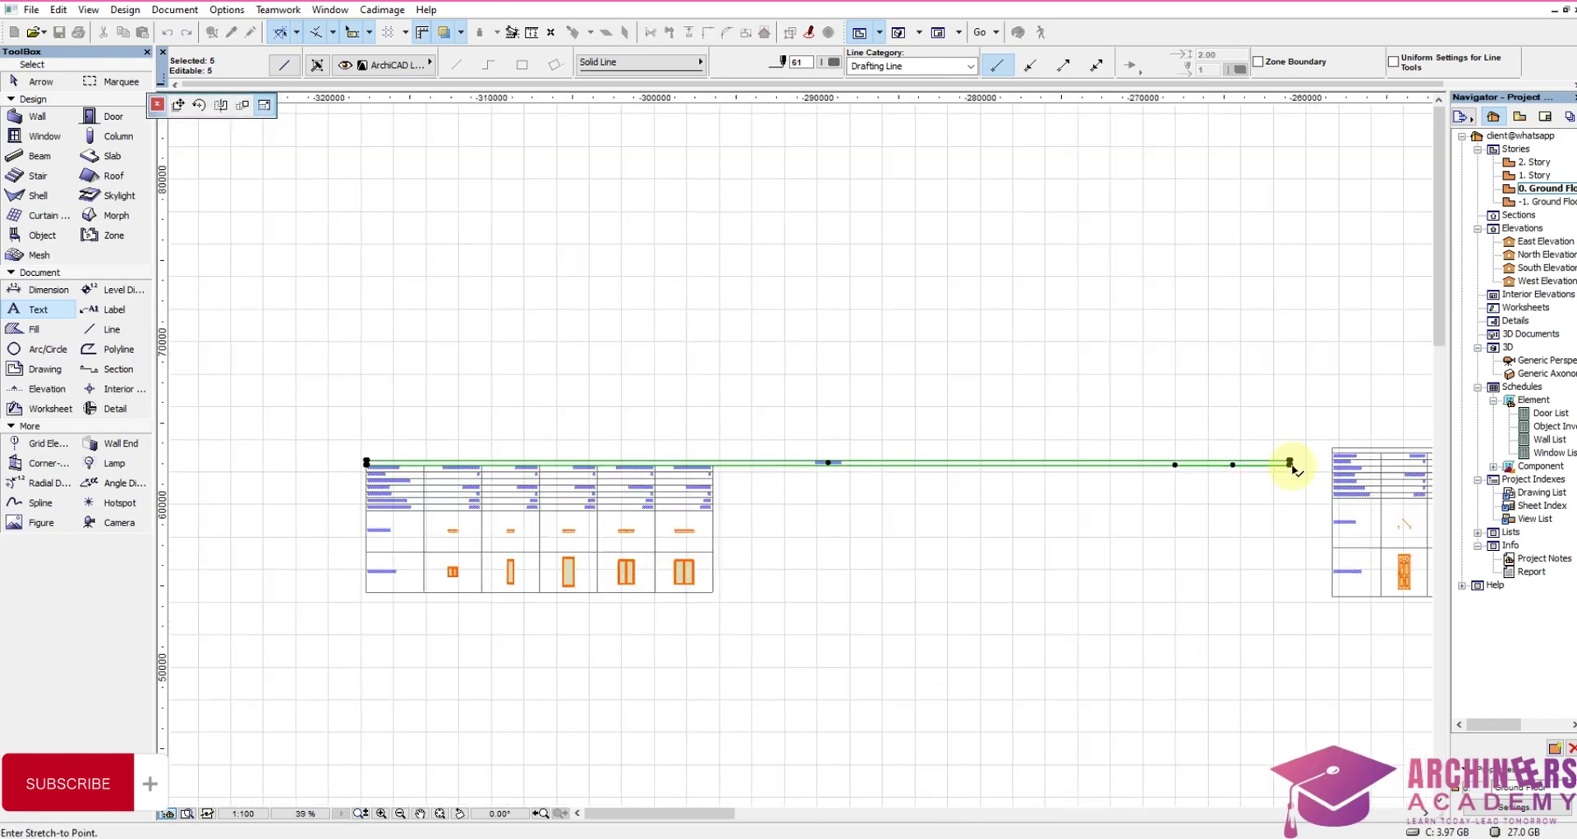
pyautogui.scroll(5, 960, 460)
pyautogui.scroll(2, 965, 466)
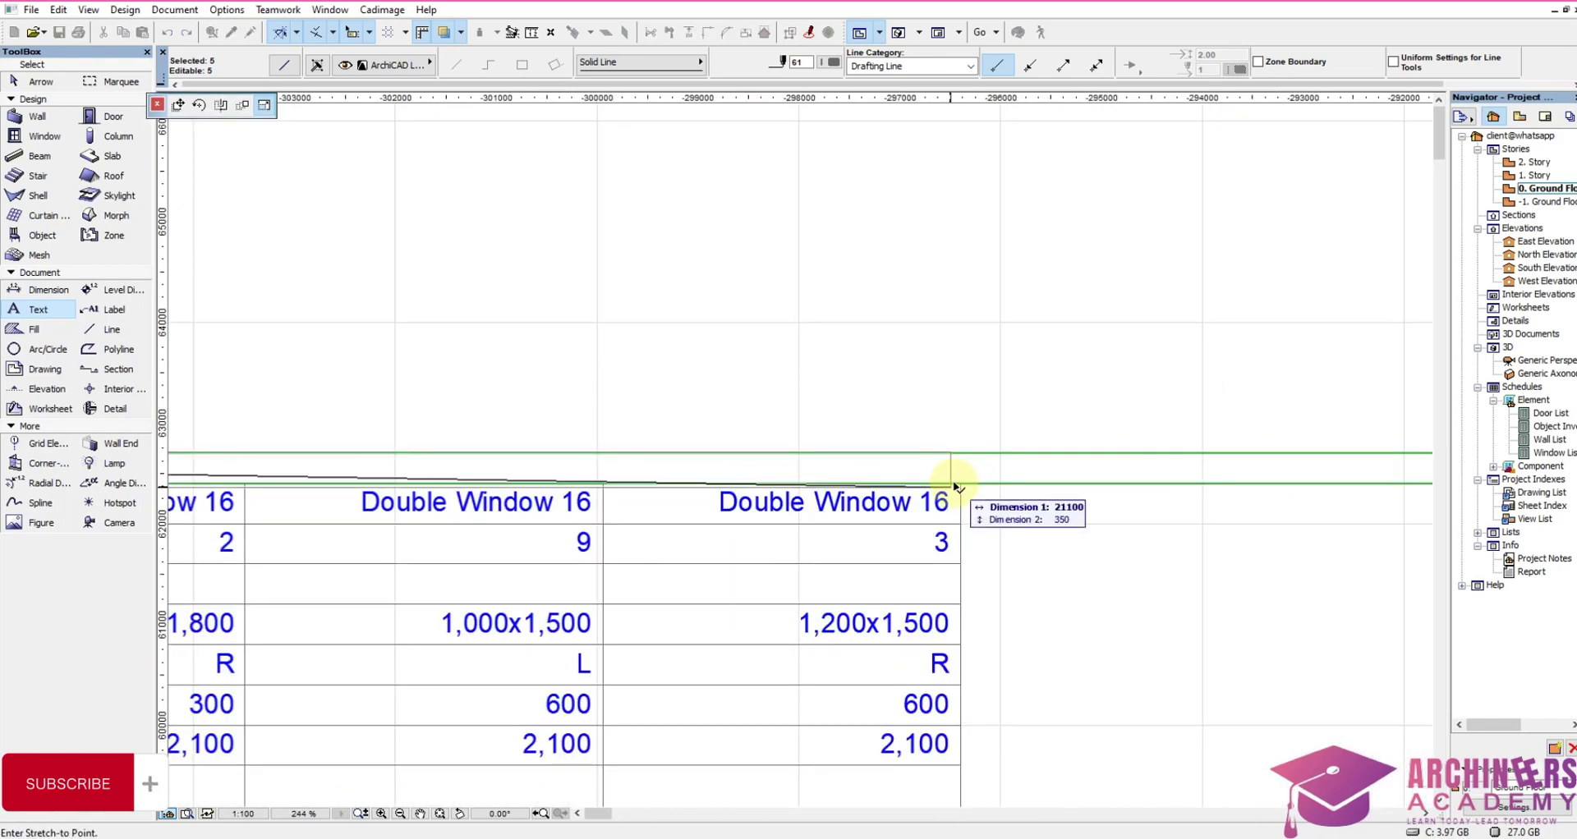
pyautogui.click(959, 484)
pyautogui.click(994, 501)
pyautogui.scroll(-3, 977, 499)
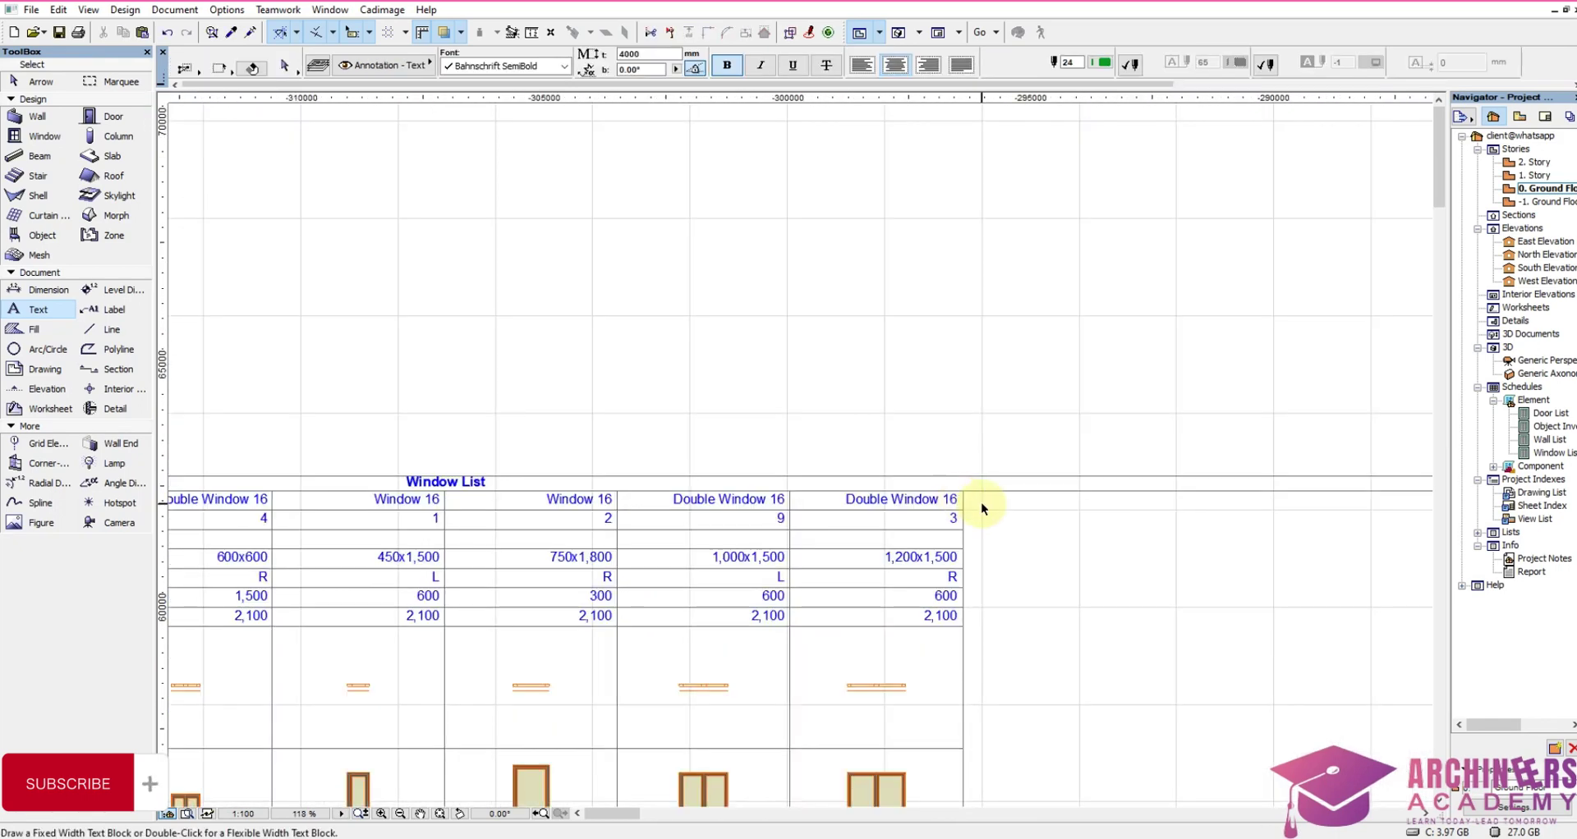
pyautogui.click(982, 508)
# Step: Split the two title row lines at the 1,200x1,500 column's outer edge and delete the parts beyond the Window List
pyautogui.scroll(-6, 918, 422)
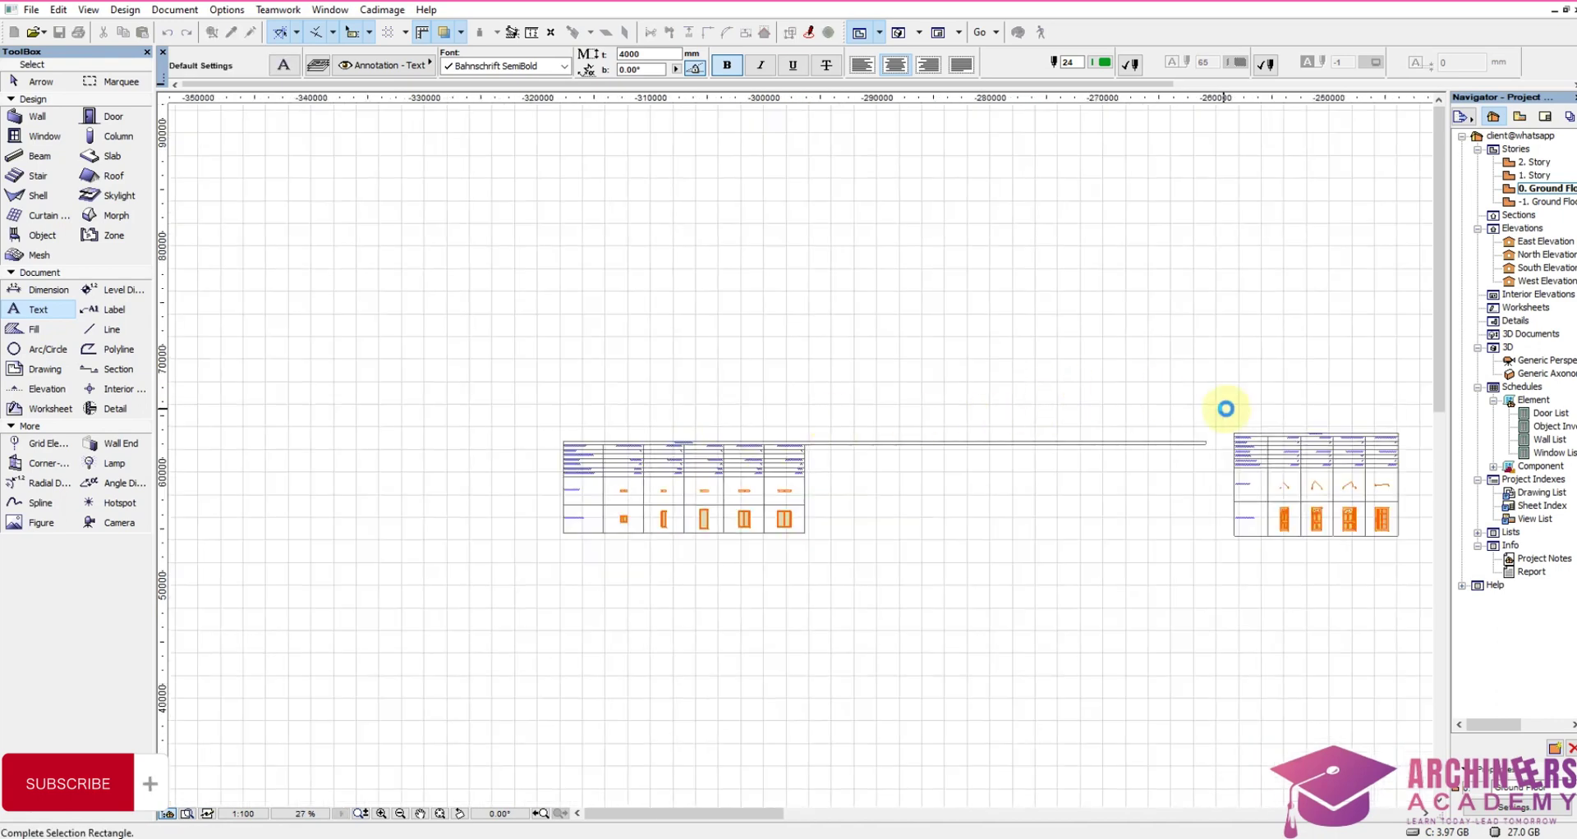
pyautogui.click(1217, 403)
pyautogui.scroll(12, 767, 437)
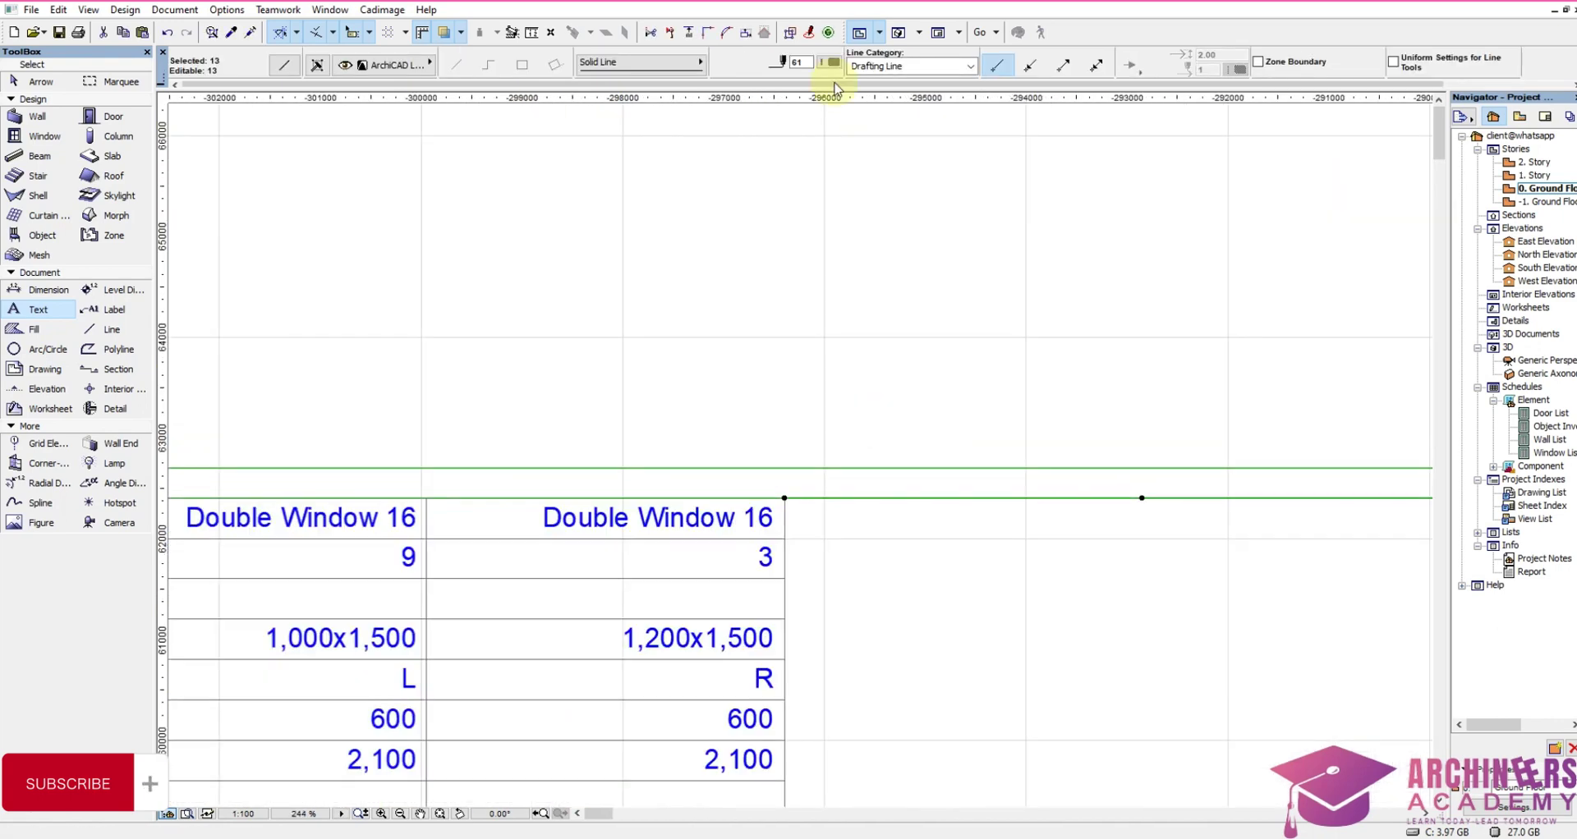
pyautogui.click(671, 35)
pyautogui.scroll(3, 775, 447)
pyautogui.click(794, 556)
pyautogui.click(795, 383)
pyautogui.click(858, 389)
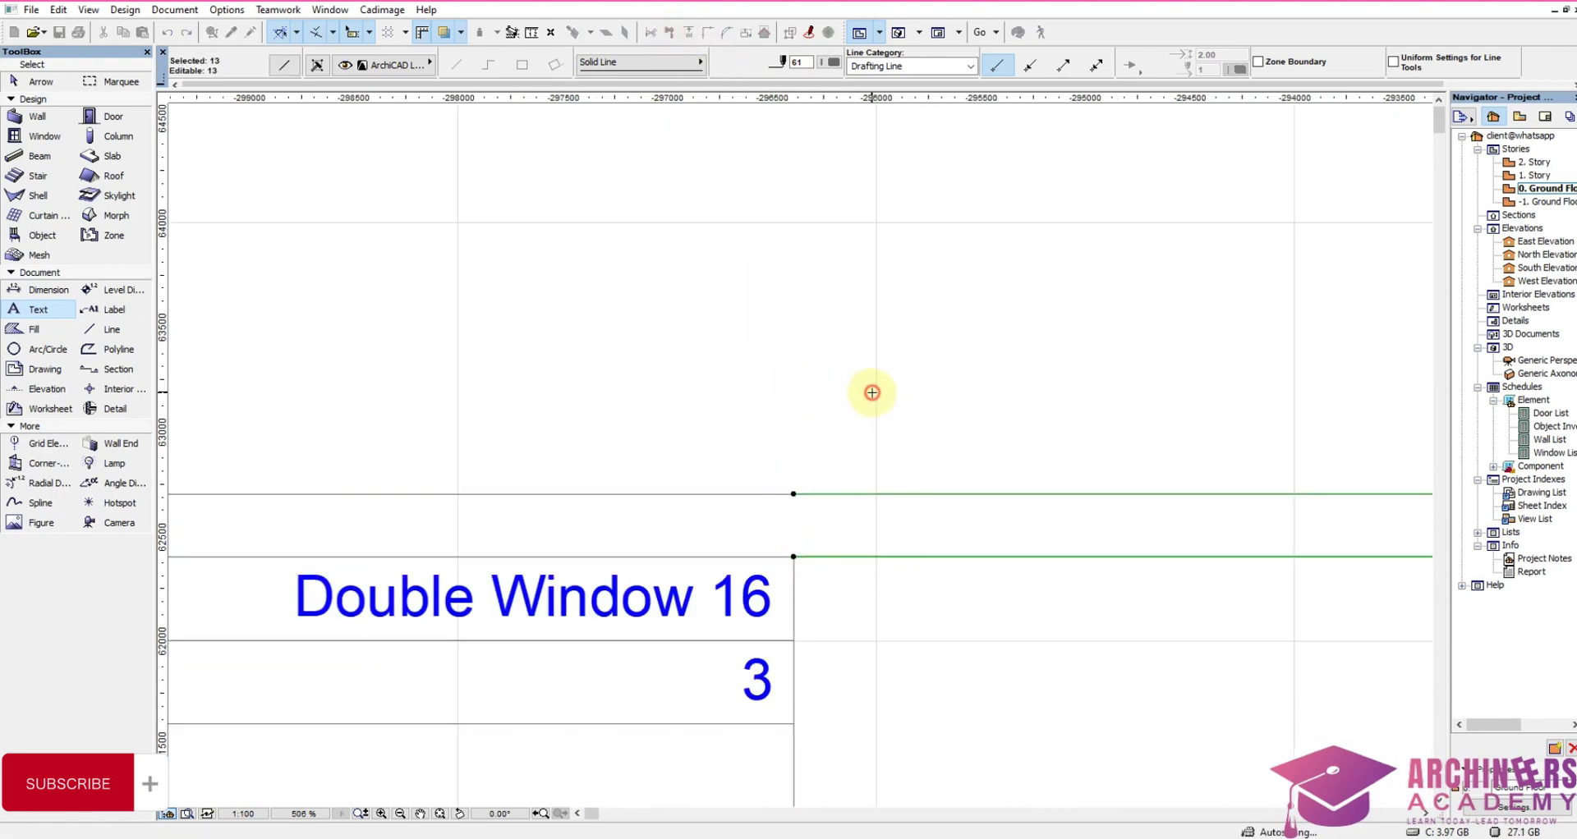
pyautogui.press('Delete')
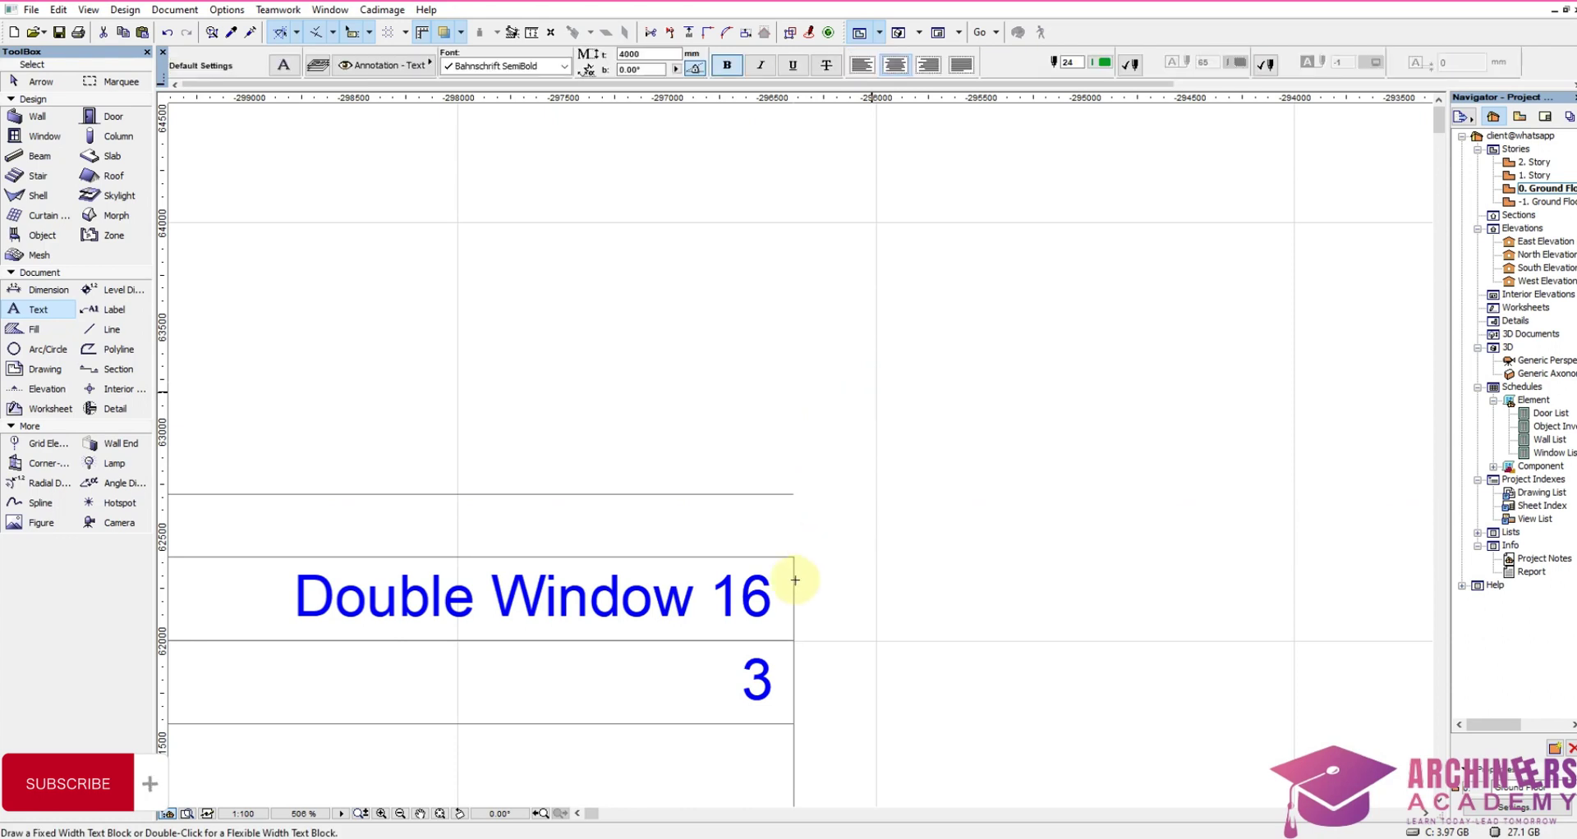
# Step: Extend the Window List's outer vertical border beside the 1,200x1,500 column up to the title row's upper line
pyautogui.keyDown('shift'); pyautogui.click(798, 579); pyautogui.keyUp('shift')
pyautogui.keyDown('shift'); pyautogui.click(776, 593); pyautogui.keyUp('shift')
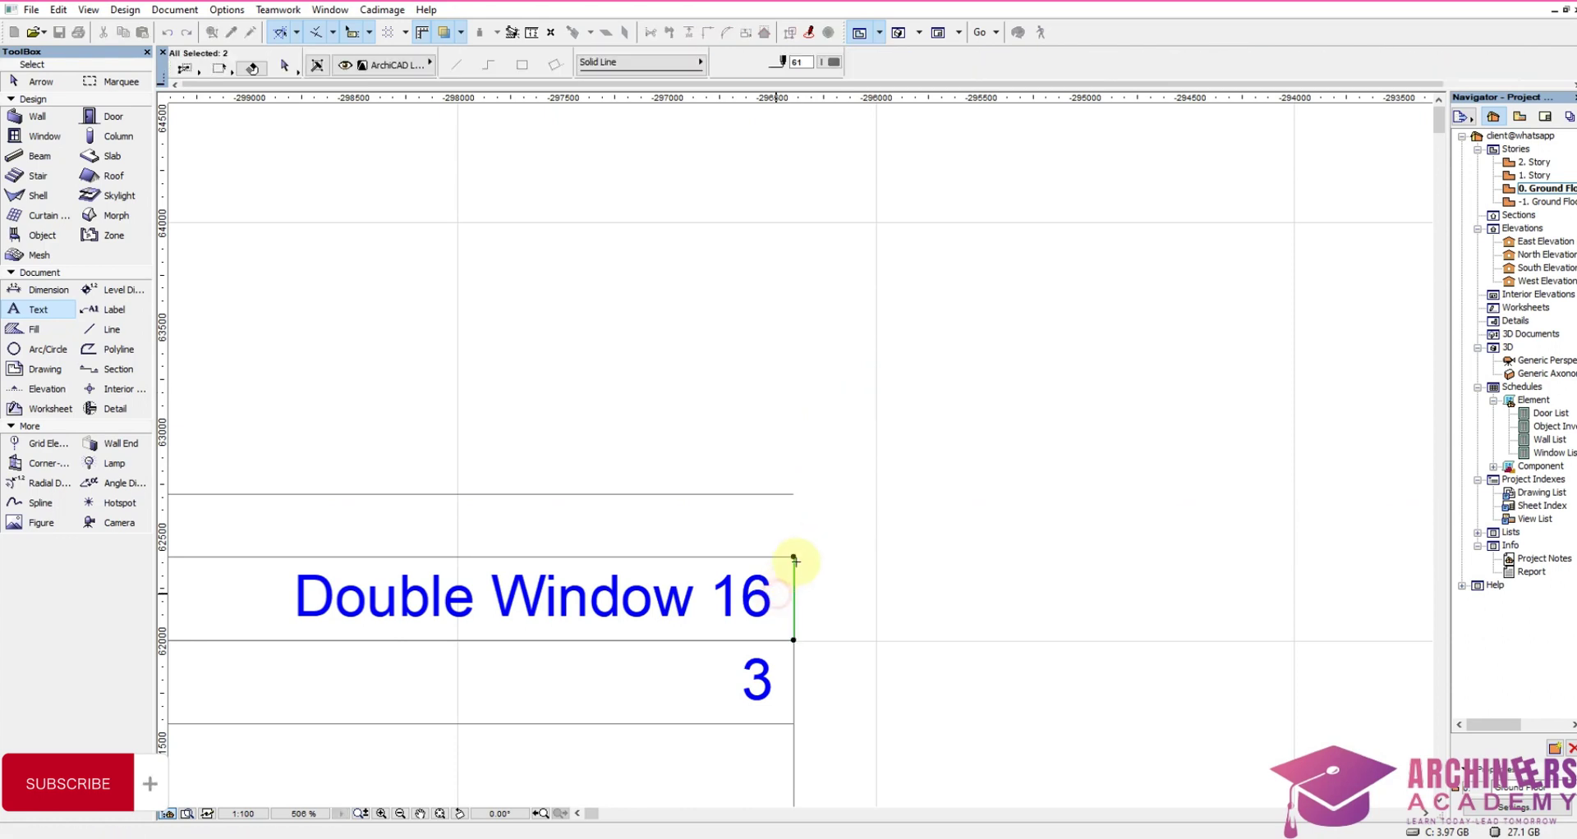
pyautogui.click(794, 557)
pyautogui.click(796, 496)
# Step: Move the whole Window List so its upper corner beside the 1,200x1,500 column meets the Door List's upper corner
pyautogui.scroll(-10, 944, 433)
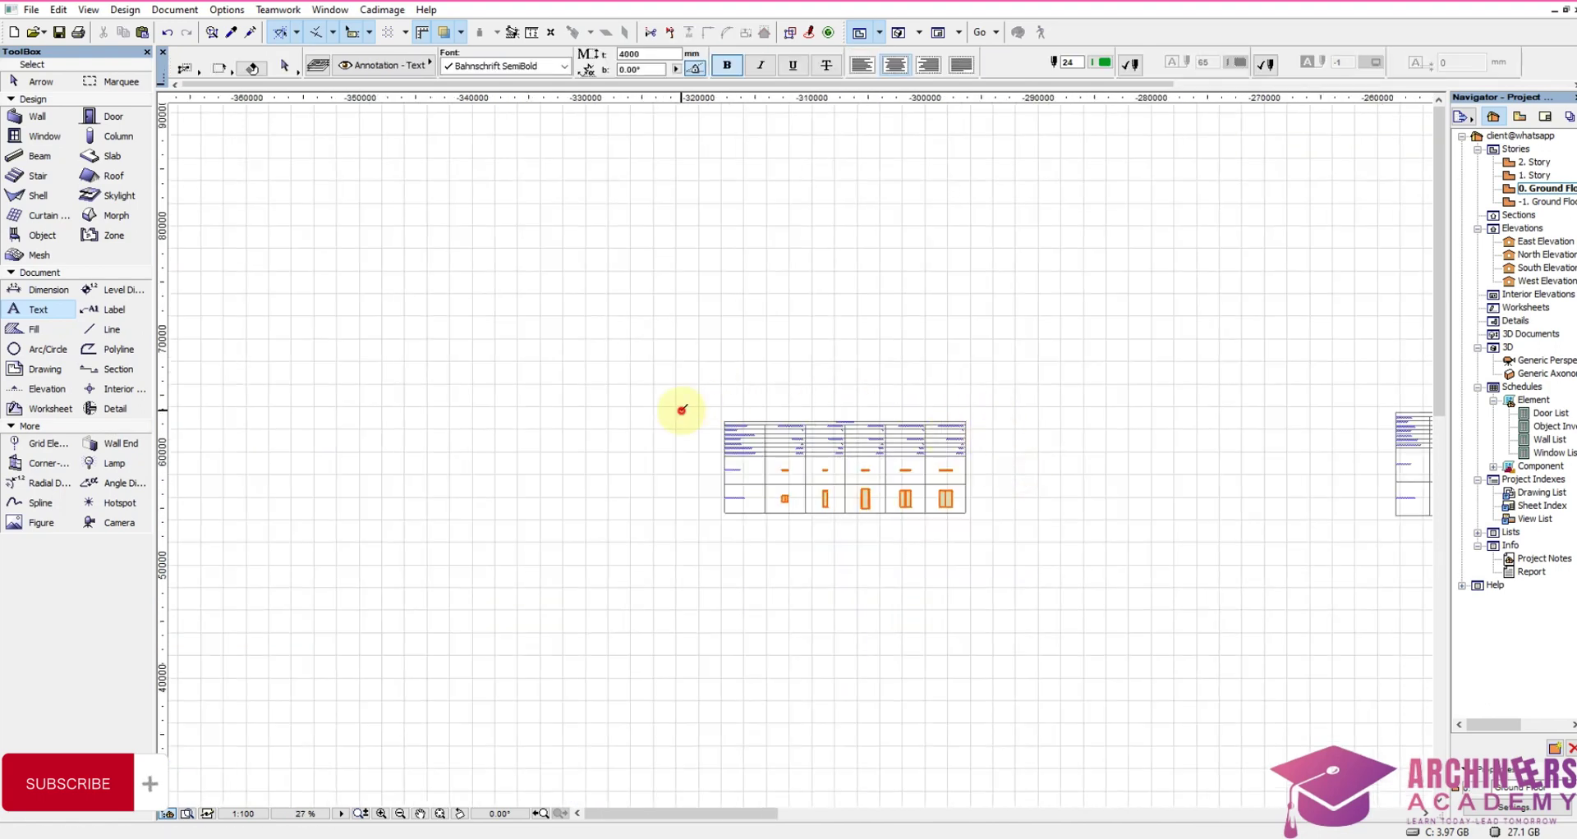
pyautogui.moveTo(682, 412); pyautogui.dragTo(1038, 623)
pyautogui.scroll(5, 1003, 497)
pyautogui.scroll(4, 971, 413)
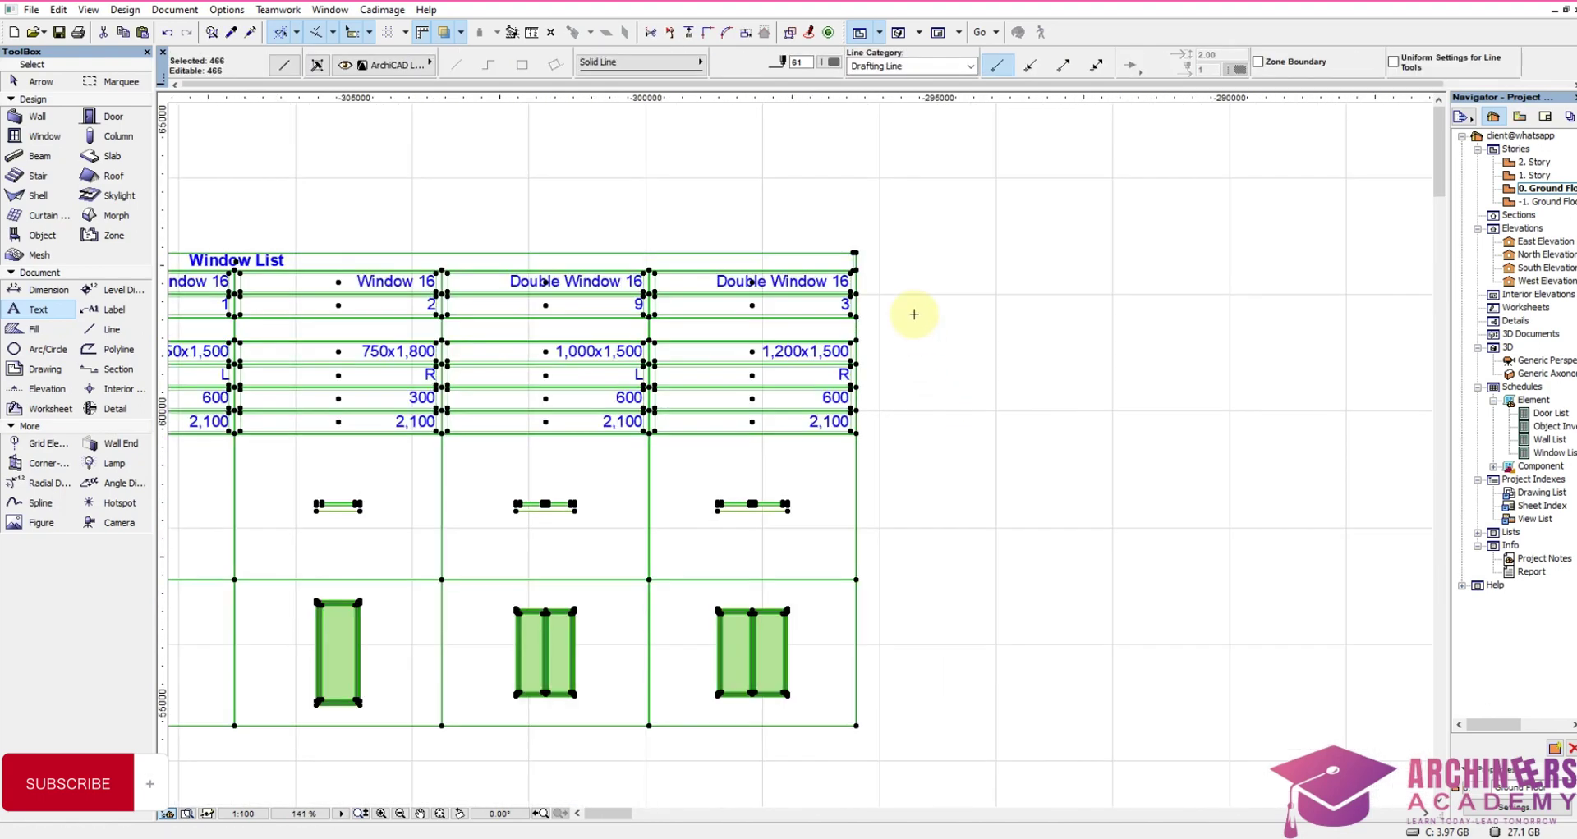
pyautogui.click(855, 252)
pyautogui.scroll(-8, 862, 309)
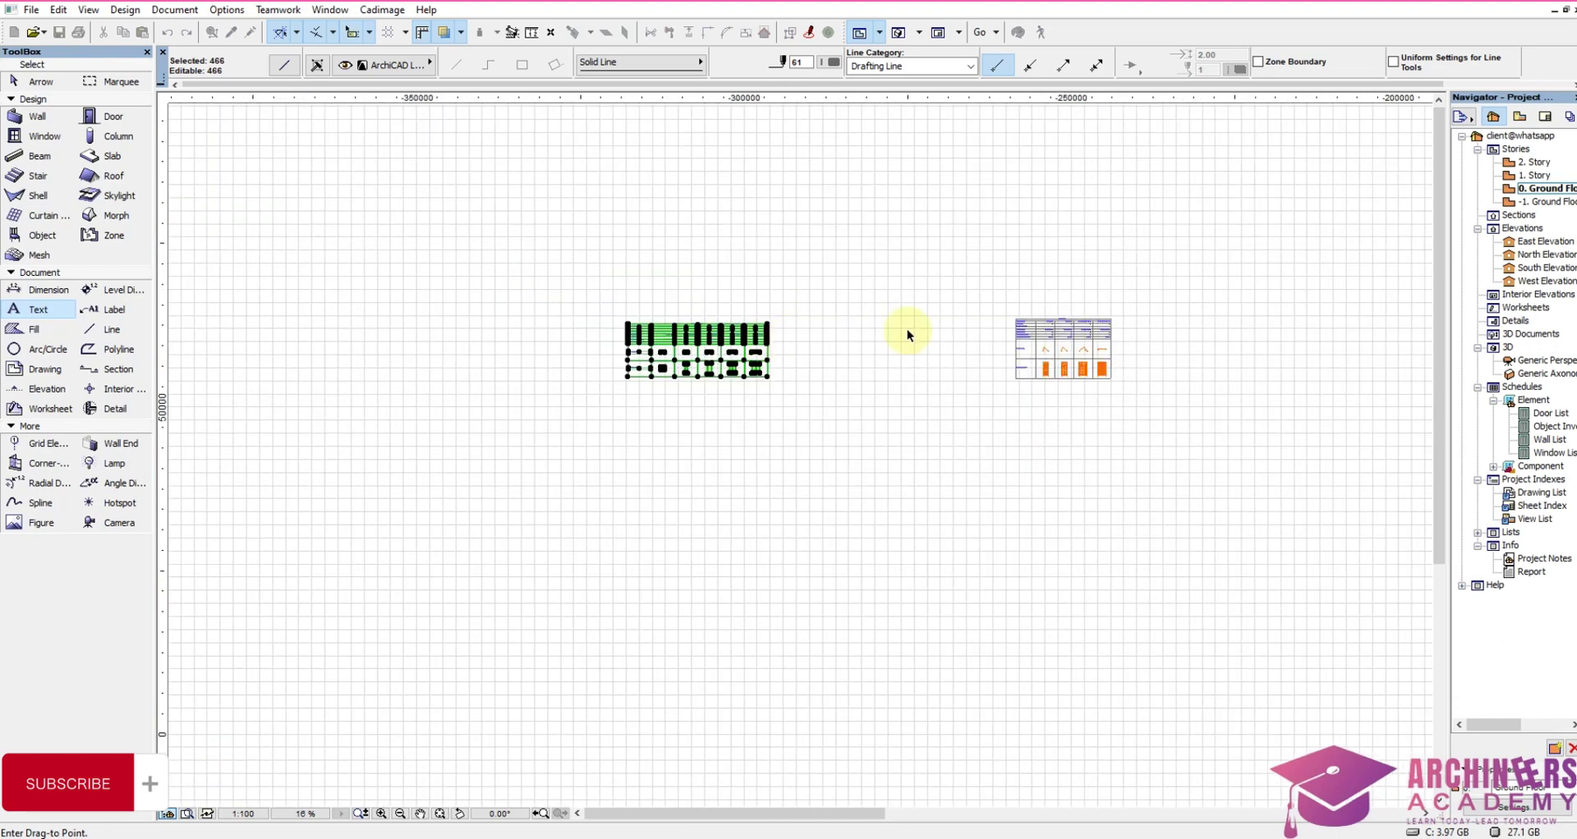
pyautogui.scroll(9, 1021, 304)
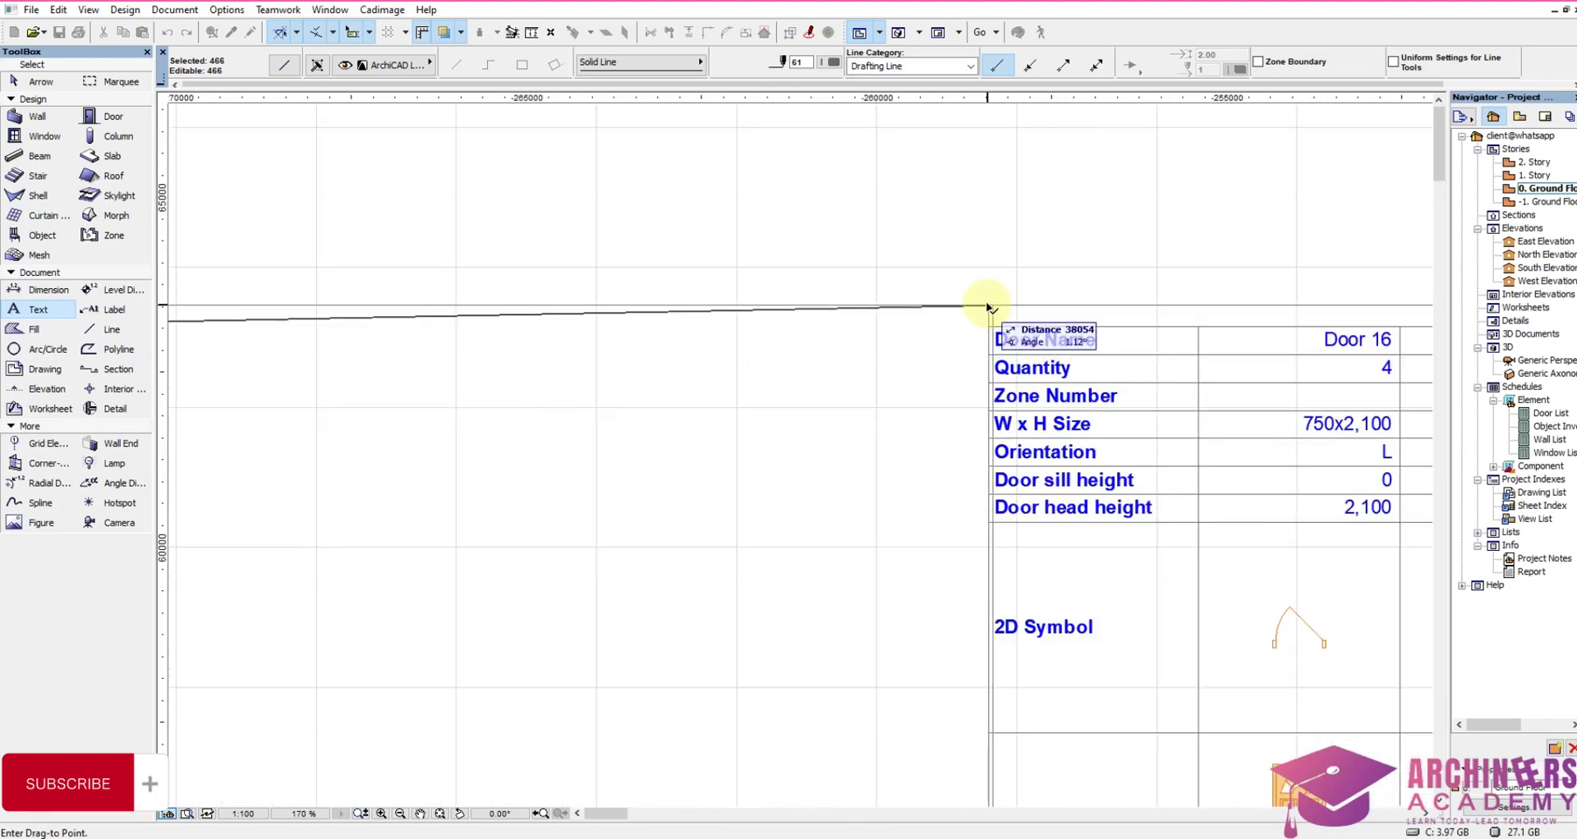
pyautogui.click(988, 310)
# Step: Shift the Window List horizontally away from the Door List, leaving a small gap between the two tables
pyautogui.hotkey('ctrl', 'd')
pyautogui.click(990, 304)
pyautogui.click(939, 303)
pyautogui.press('Escape')
# Step: Place a copy of the LEFT ELEVATION title text below the two schedules, near the gap between them
pyautogui.scroll(-12, 846, 345)
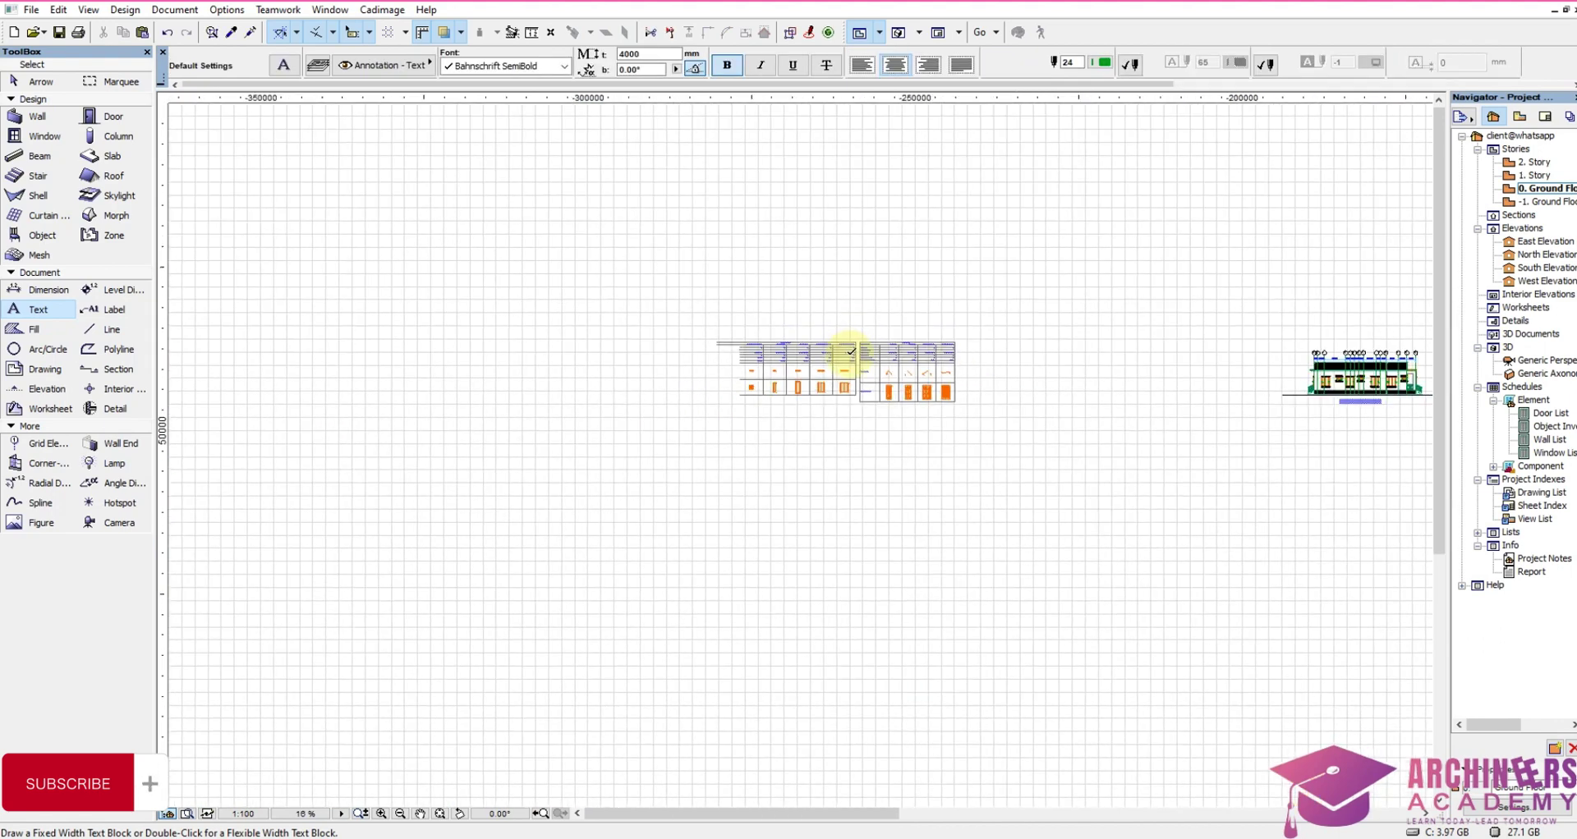
pyautogui.scroll(4, 1386, 416)
pyautogui.keyDown('shift'); pyautogui.click(1323, 392); pyautogui.keyUp('shift')
pyautogui.click(1323, 392)
pyautogui.scroll(-4, 1333, 511)
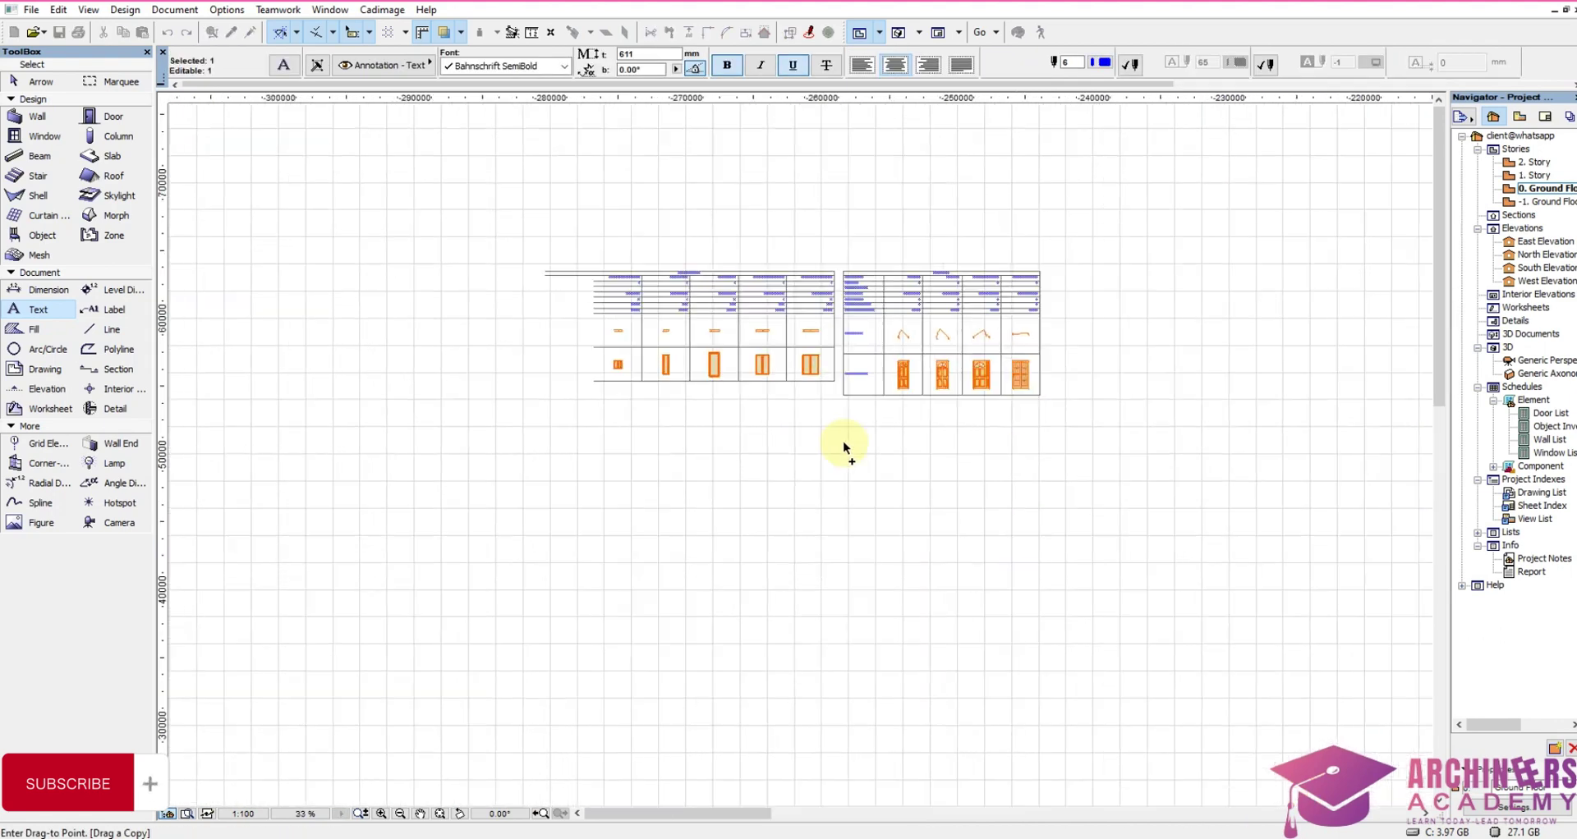
pyautogui.scroll(4, 731, 411)
pyautogui.click(725, 405)
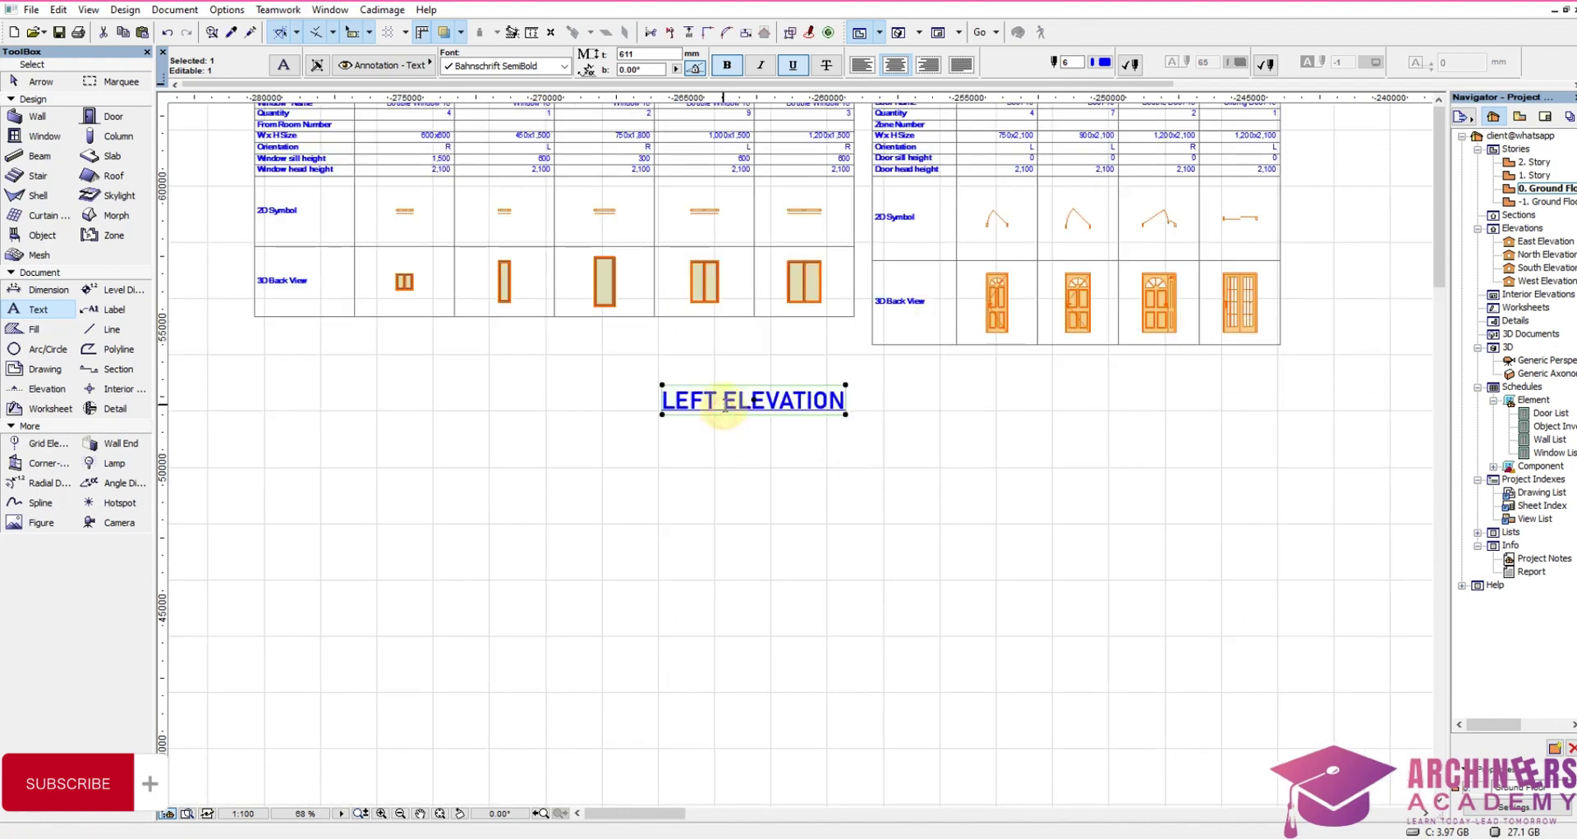
# Step: Replace the copied title's text with "DOORS & WINDOWS"
pyautogui.doubleClick(724, 406)
pyautogui.moveTo(845, 401); pyautogui.dragTo(628, 398)
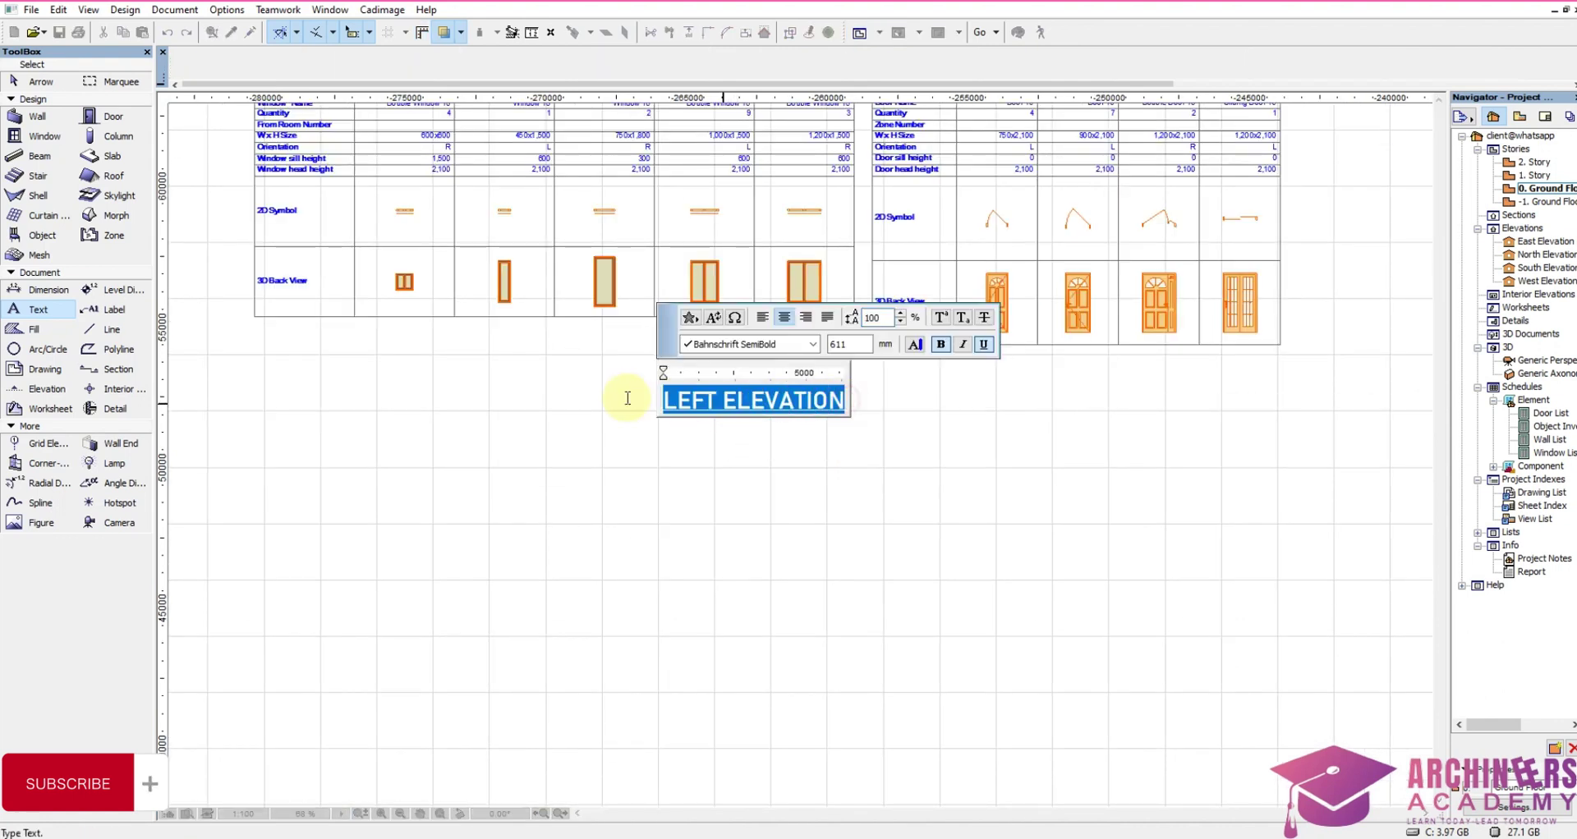
pyautogui.write('DOORS')
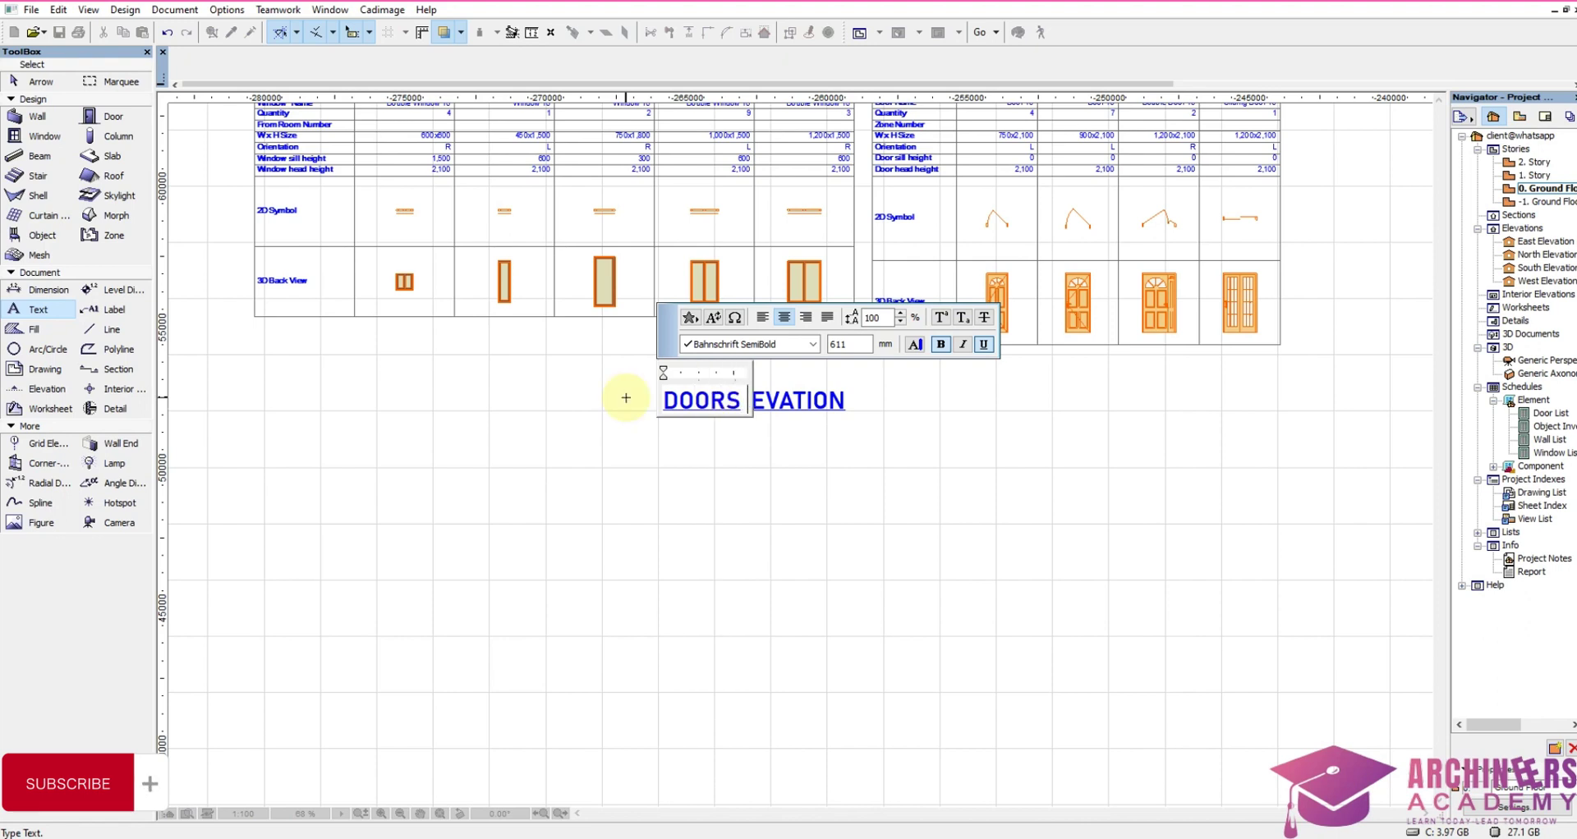
pyautogui.write(' & WINDOWS')
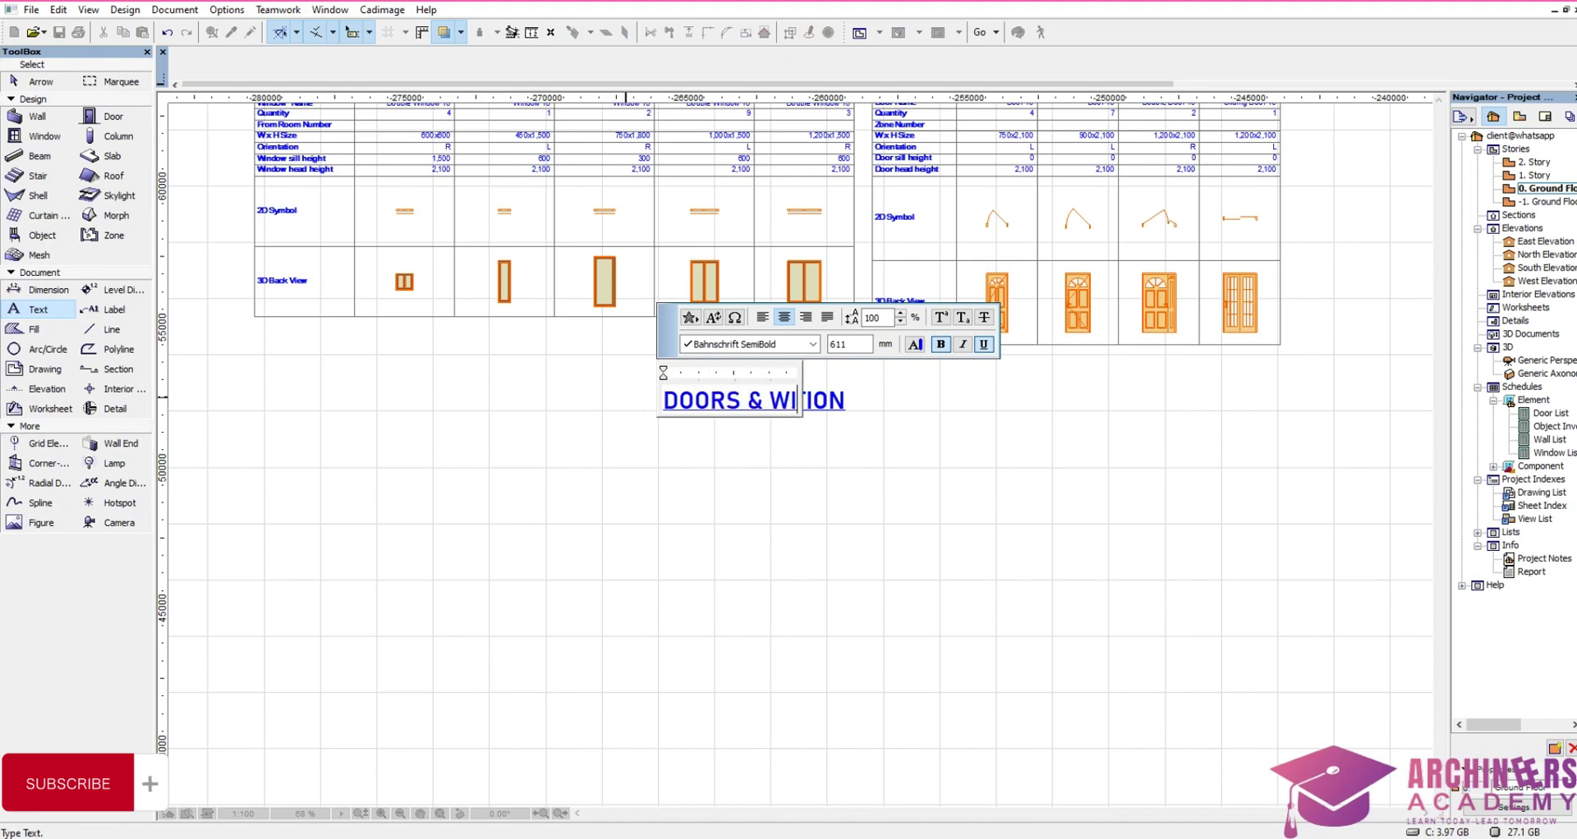